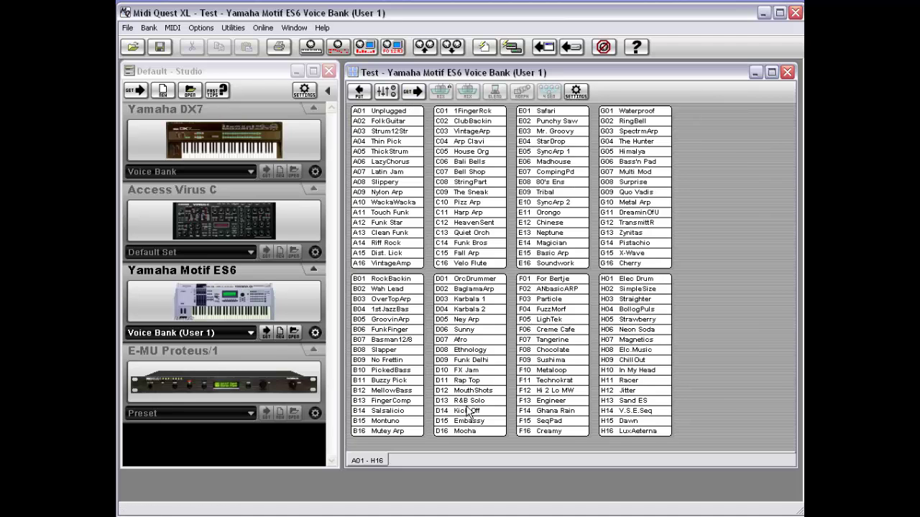
Audition the first four patches of the Motif ES6 voice bank: Unplugged, FolkGuitar, Strum12Str and Thin Pick.
click(393, 113)
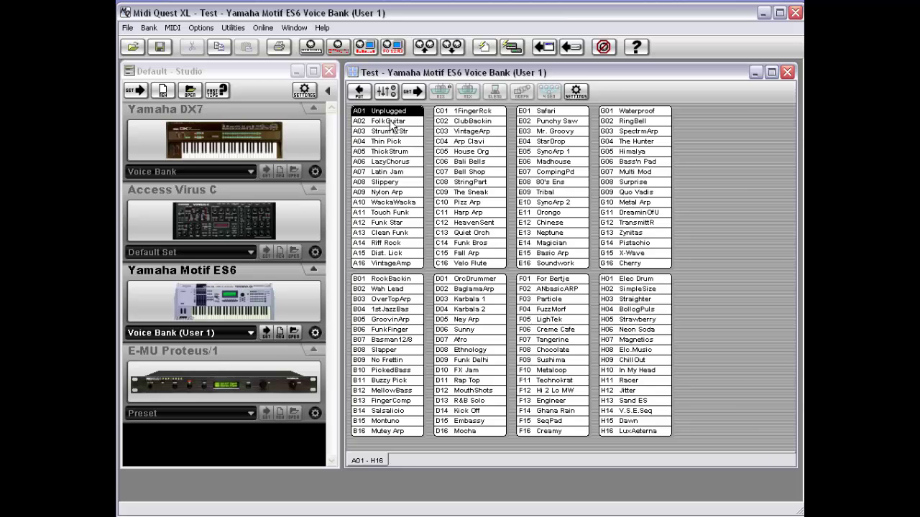
click(393, 122)
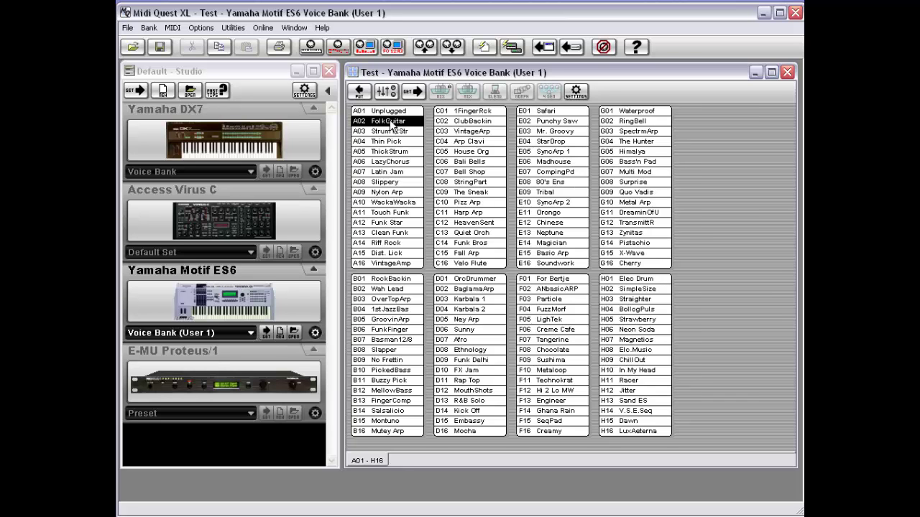
click(387, 136)
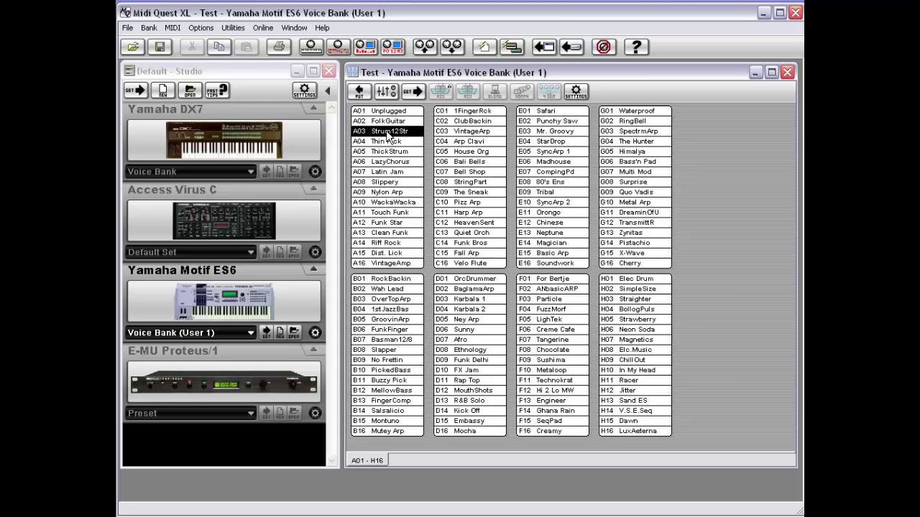
click(391, 143)
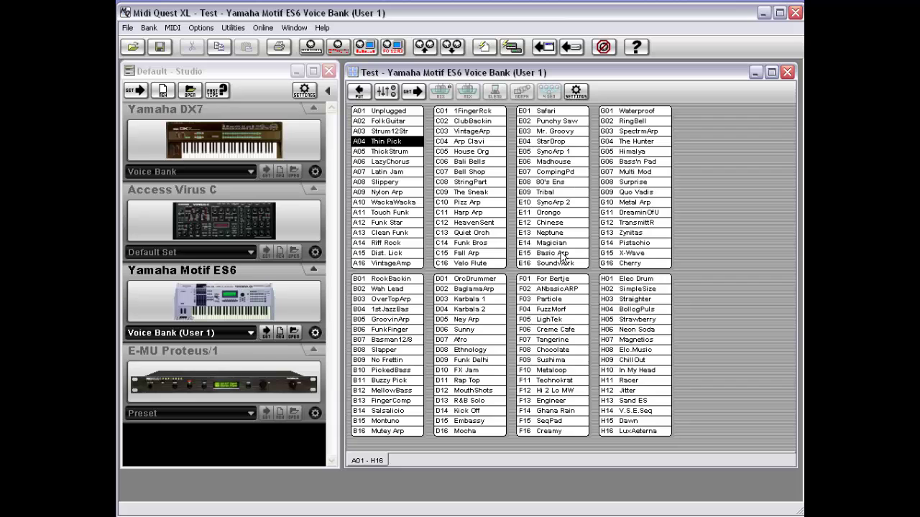
Shrink the Test bank window in width and height until each page shows only two 16-patch columns.
drag(798, 315, 541, 306)
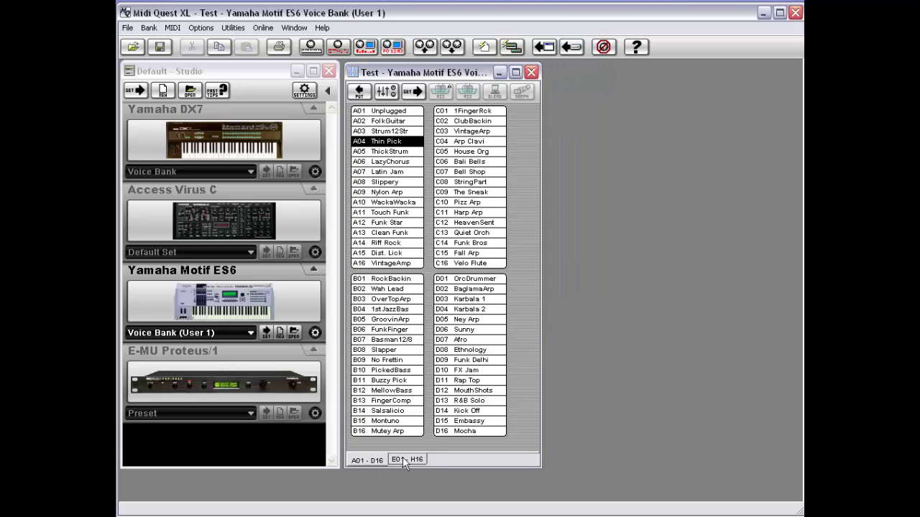
click(369, 460)
drag(523, 467, 523, 390)
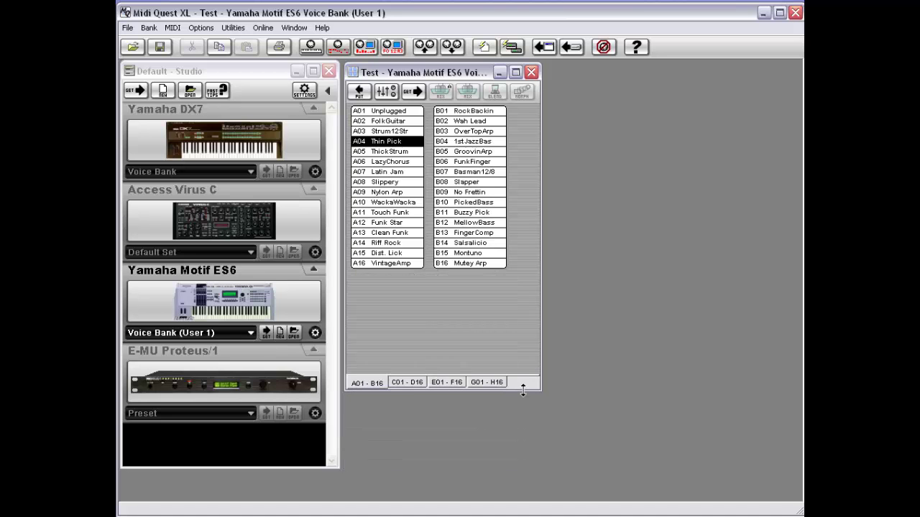
Browse the bank pages C01 - D16, E01 - F16 and G01 - H16, and return to A01 - B16.
click(438, 383)
click(407, 383)
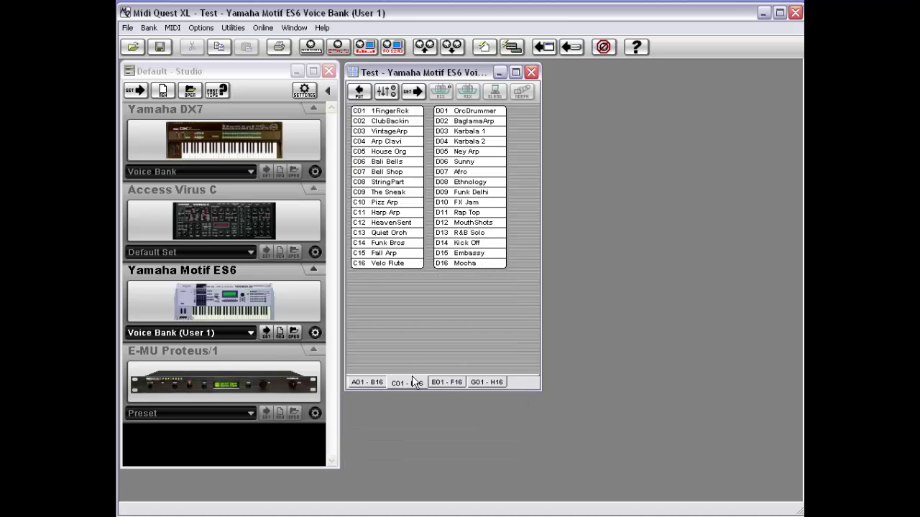
drag(488, 279, 468, 123)
click(449, 363)
click(446, 382)
click(491, 384)
click(379, 383)
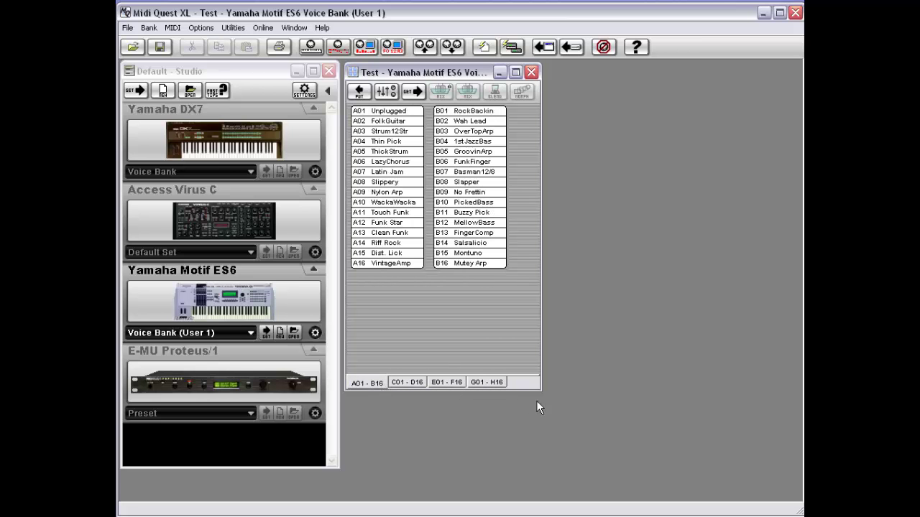
Enlarge the bank window to show all patches on one page and move Unplugged from A01 to slot A08.
drag(541, 389, 799, 470)
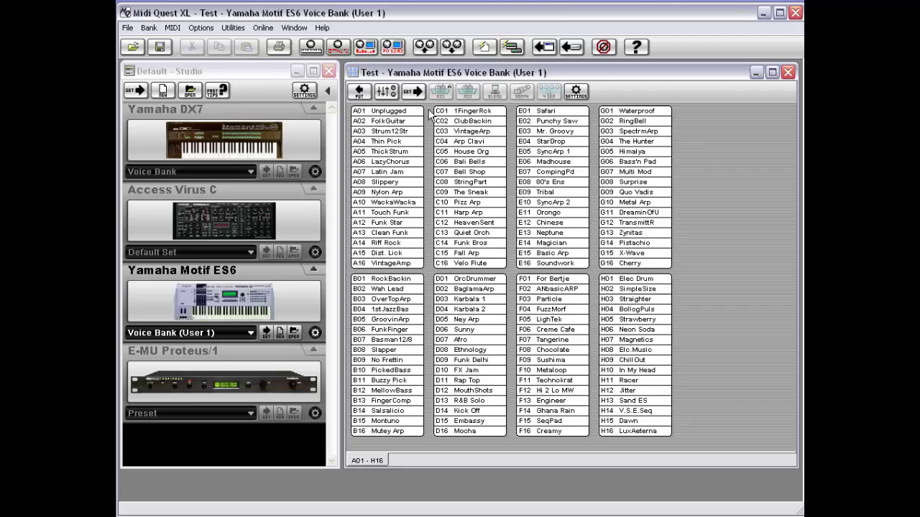
click(390, 114)
drag(390, 114, 391, 184)
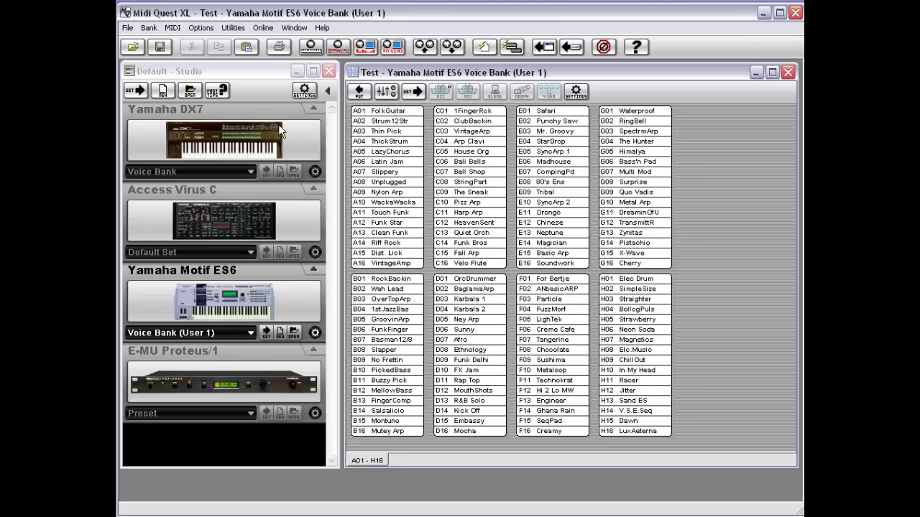
Set the internal drag and drop mode for bank editing to Swap in the preferences.
click(201, 27)
click(203, 54)
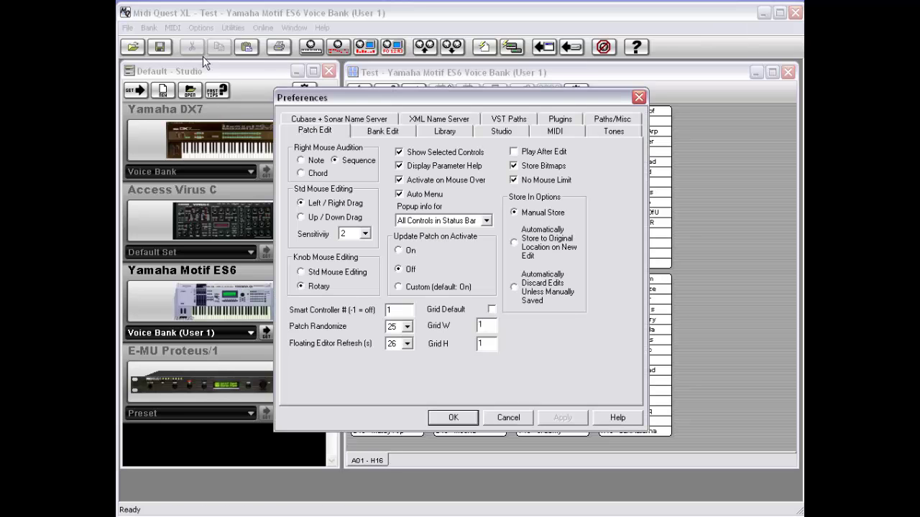
click(379, 131)
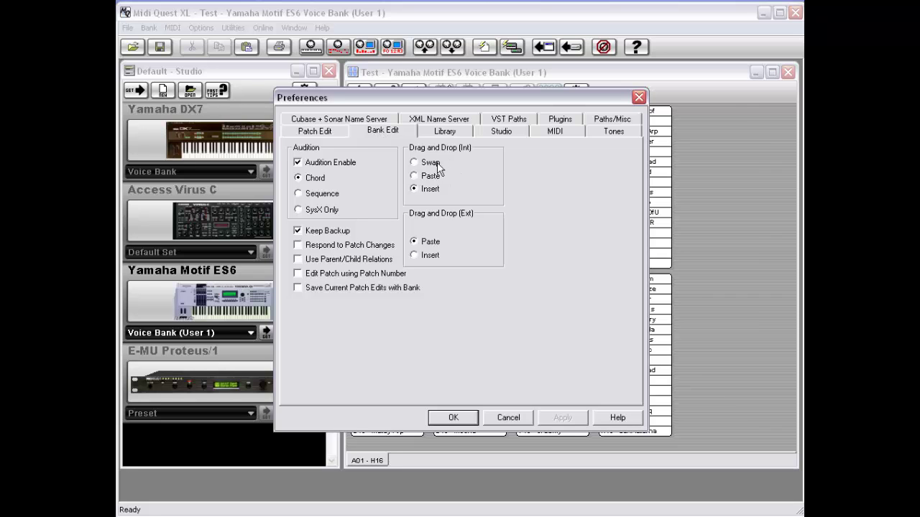
click(414, 163)
click(453, 418)
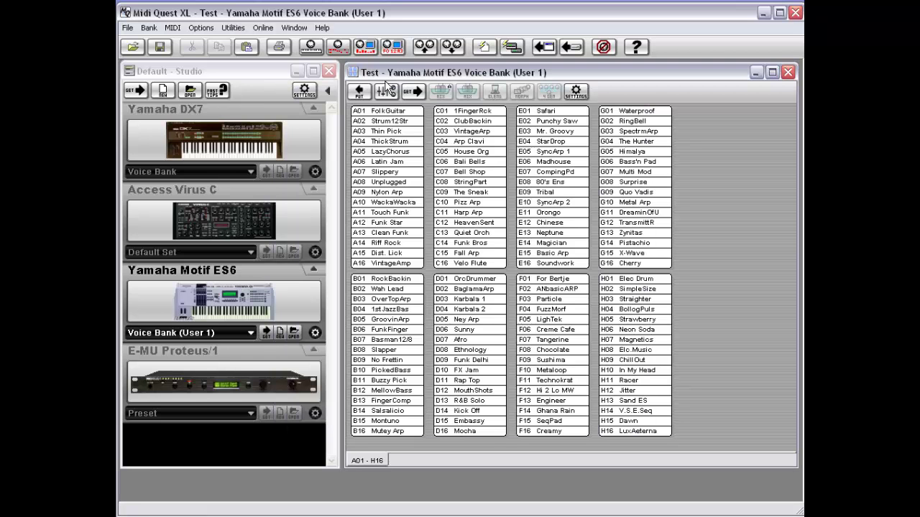
Swap Strum12Str in A02 with Thin Pick in A03, and swap Thin Pick with LazyChorus in A05.
click(412, 123)
drag(412, 122, 408, 135)
click(405, 122)
drag(405, 123, 394, 160)
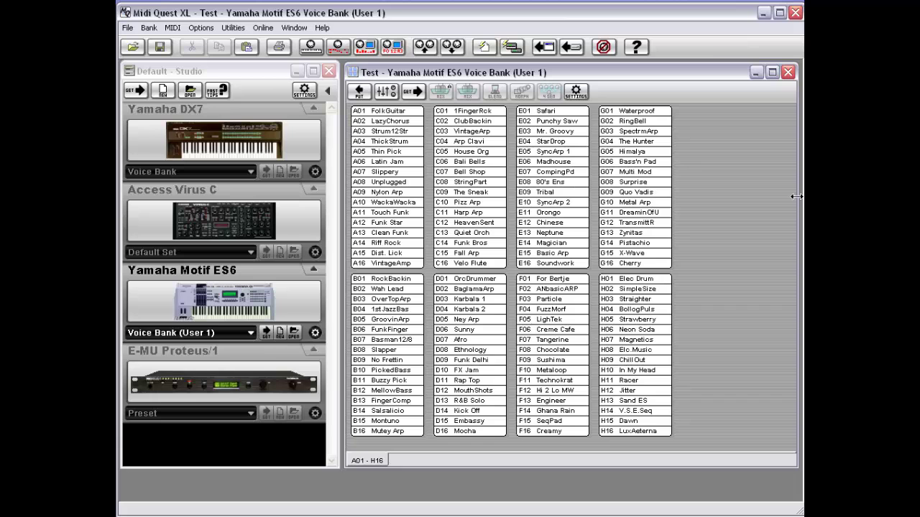
Create a blank Yamaha Motif ES6 voice bank beside the narrowed Test bank and copy Strum12Str into its slot A03.
drag(796, 196, 522, 180)
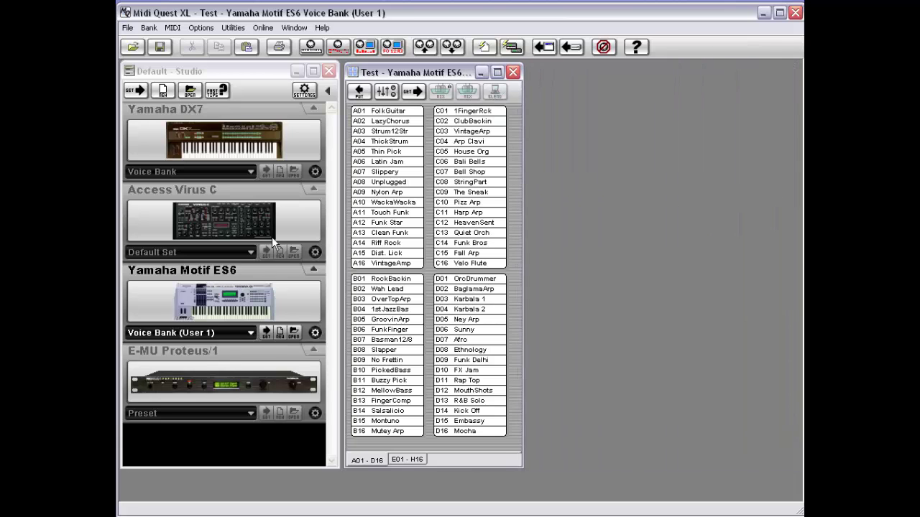
click(173, 289)
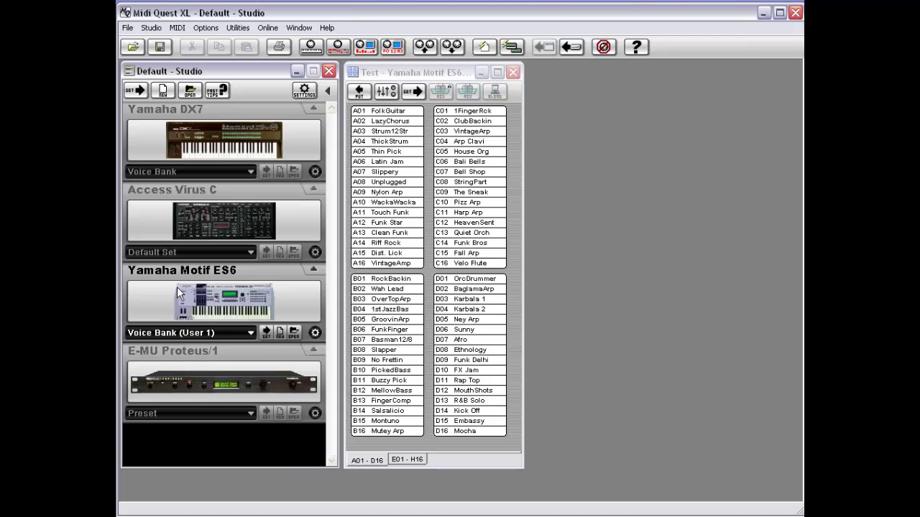
click(279, 333)
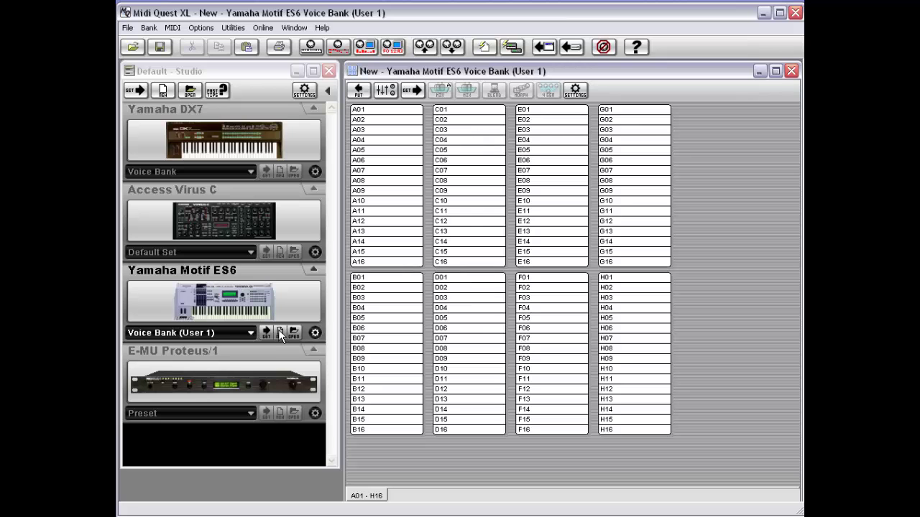
drag(344, 475, 536, 475)
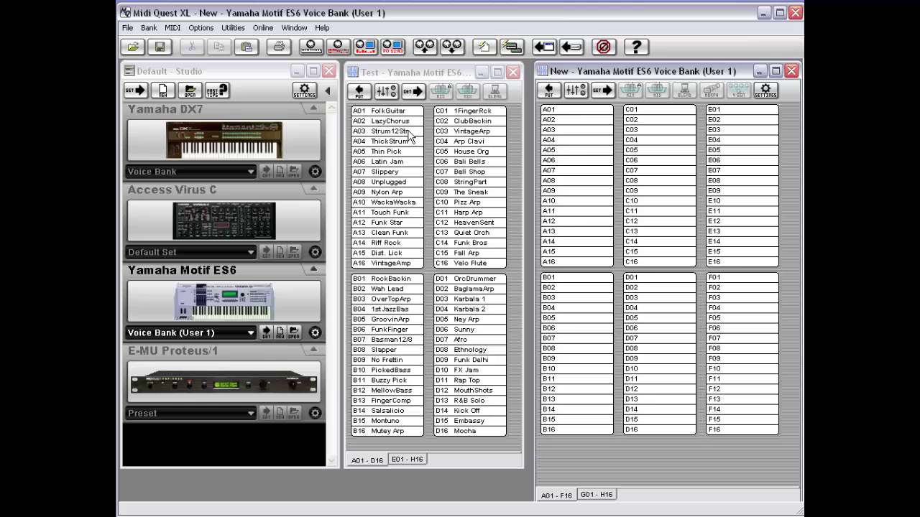
drag(409, 136, 581, 136)
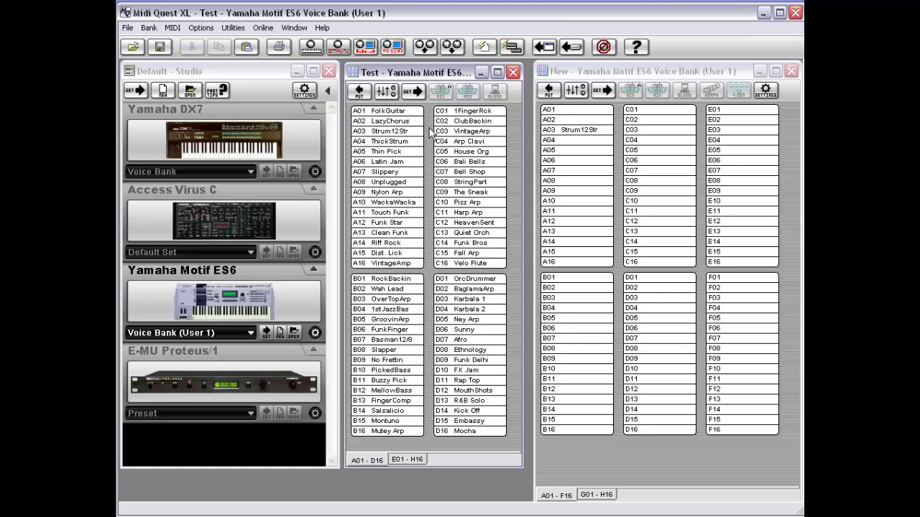
Select patches A03 to A07 in the Test bank and add A10, A13, C12 and D06 to the selection.
drag(426, 129, 410, 170)
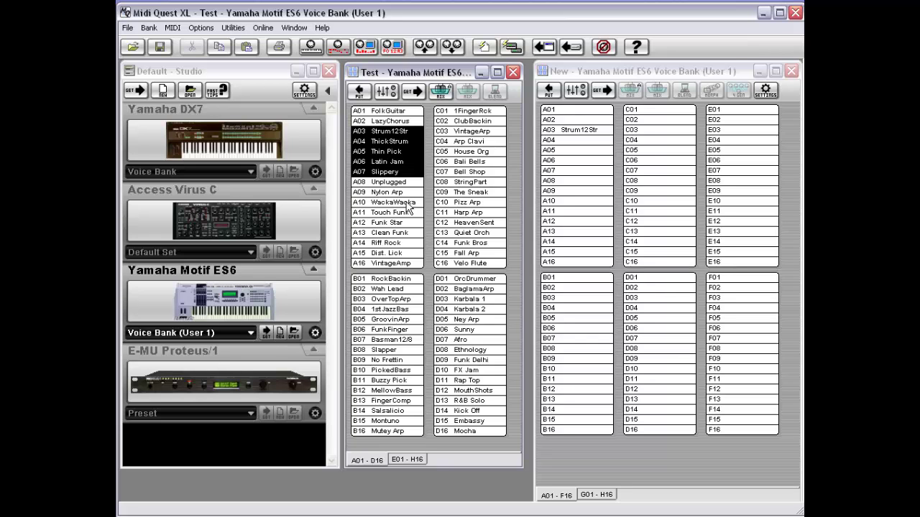
ctrl+click(409, 202)
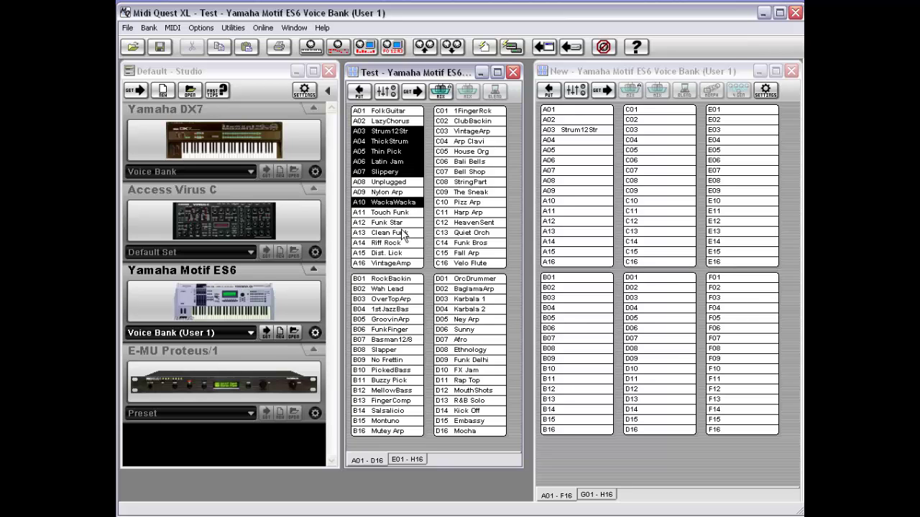
ctrl+click(406, 233)
ctrl+click(474, 224)
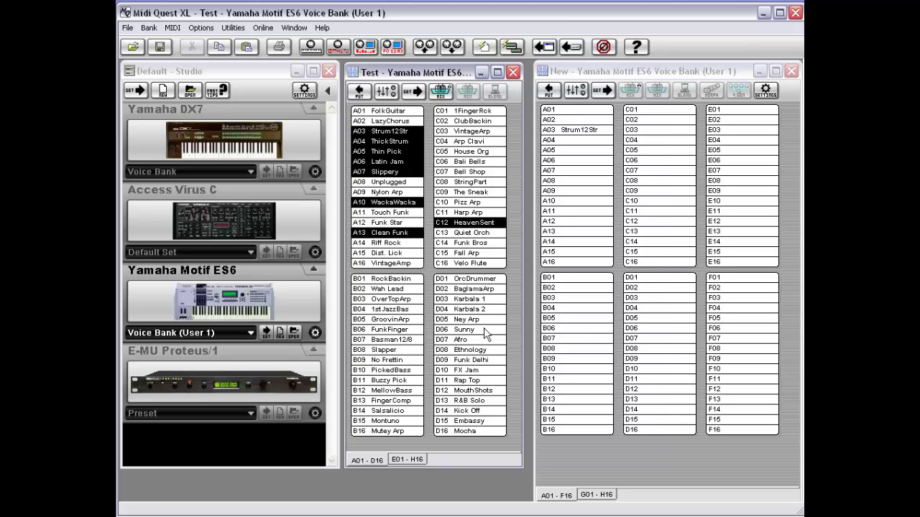
ctrl+click(482, 329)
Copy patches C02 through C10 of the Test bank into the first empty slots of the new bank.
click(495, 122)
drag(495, 125, 482, 208)
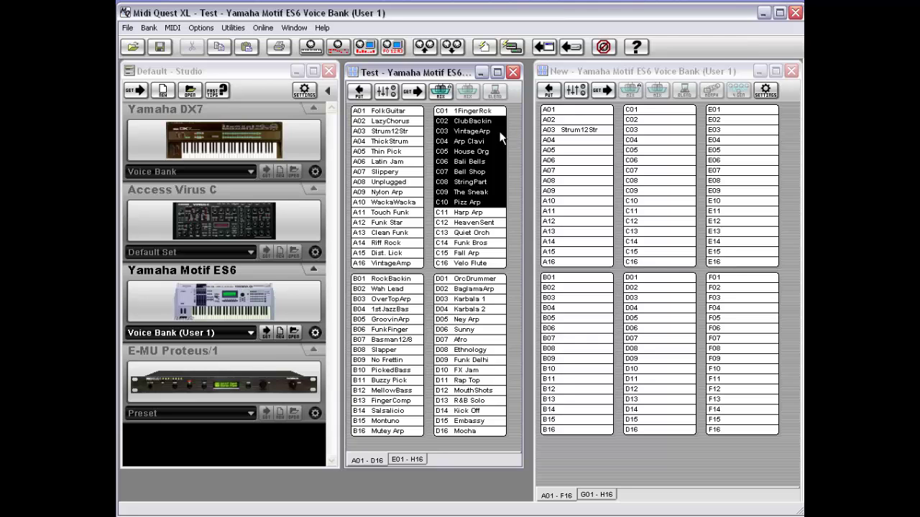
drag(466, 132, 586, 151)
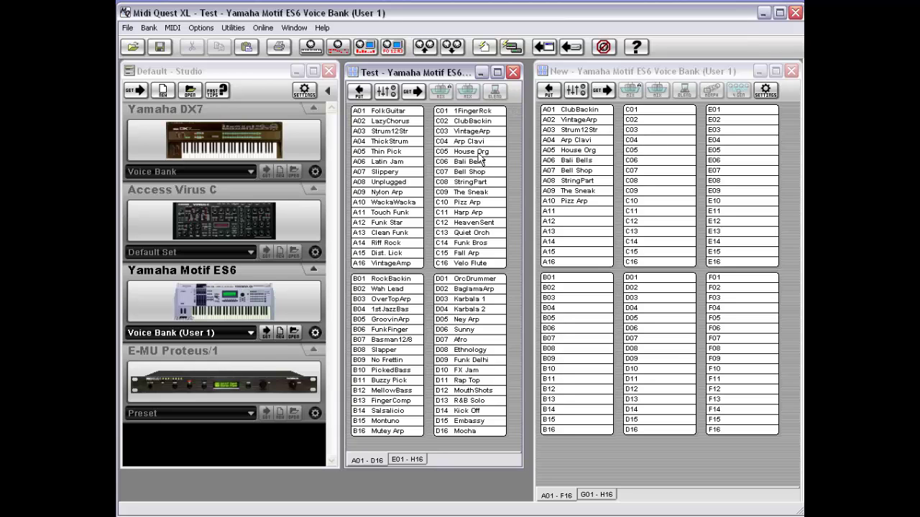
Copy ClubBackin, House Org, The Sneak, HeavenSent and Fall Arp from the Test bank into the new bank, selecting C04, C07, C10 and C14 as destinations.
click(472, 122)
ctrl+click(472, 151)
ctrl+click(474, 192)
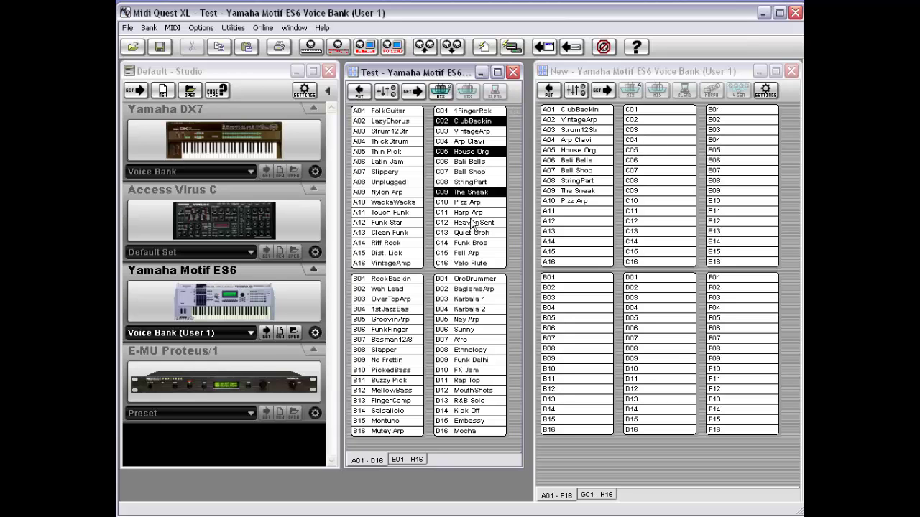
ctrl+click(472, 223)
ctrl+click(475, 256)
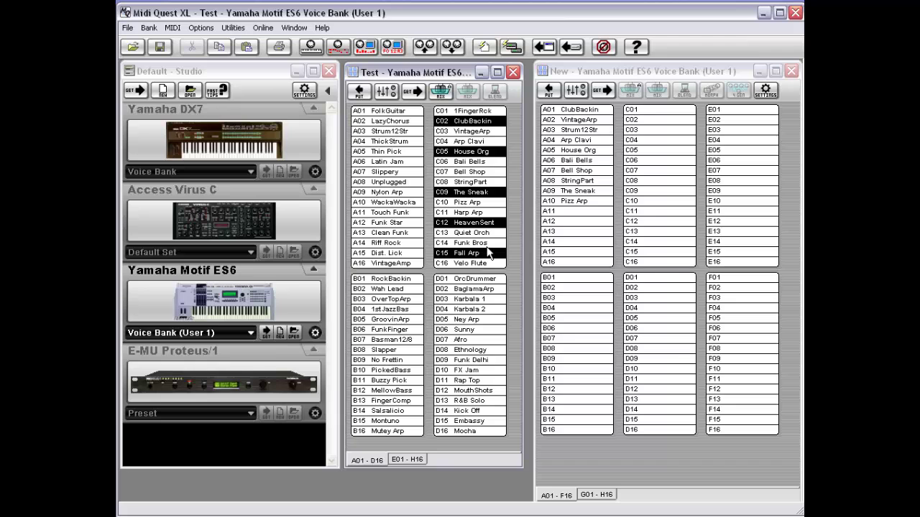
click(673, 66)
click(663, 143)
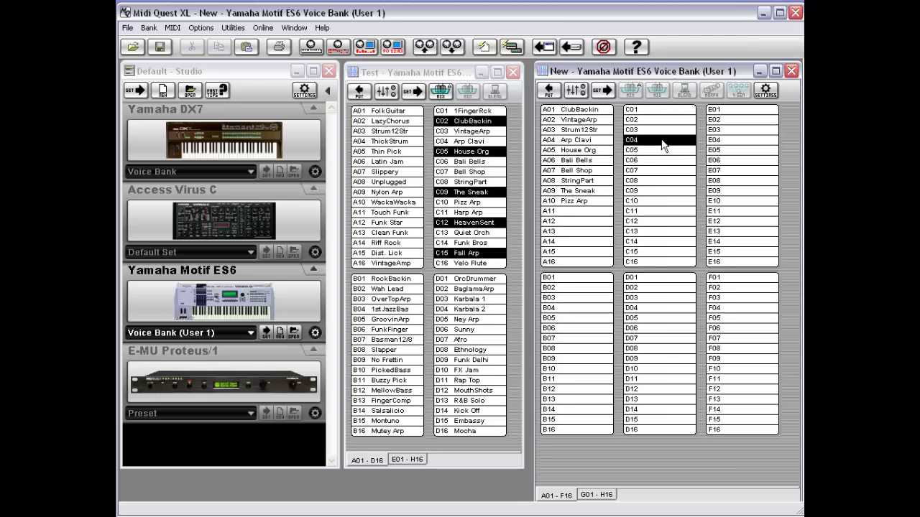
ctrl+click(661, 173)
ctrl+click(663, 201)
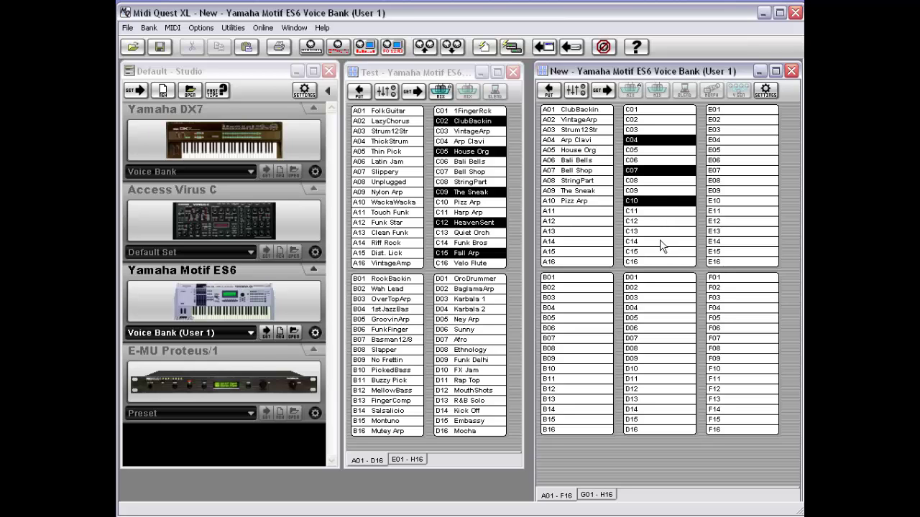
ctrl+click(661, 243)
click(454, 71)
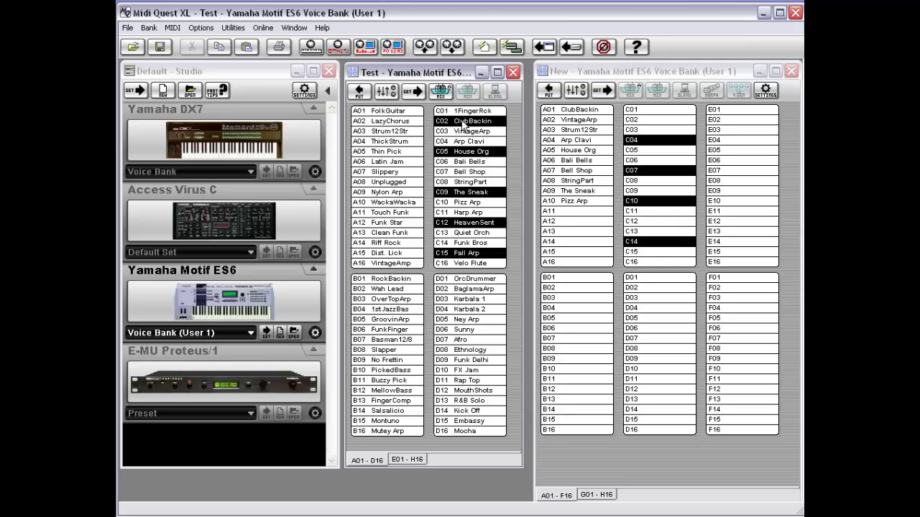
drag(462, 123, 640, 139)
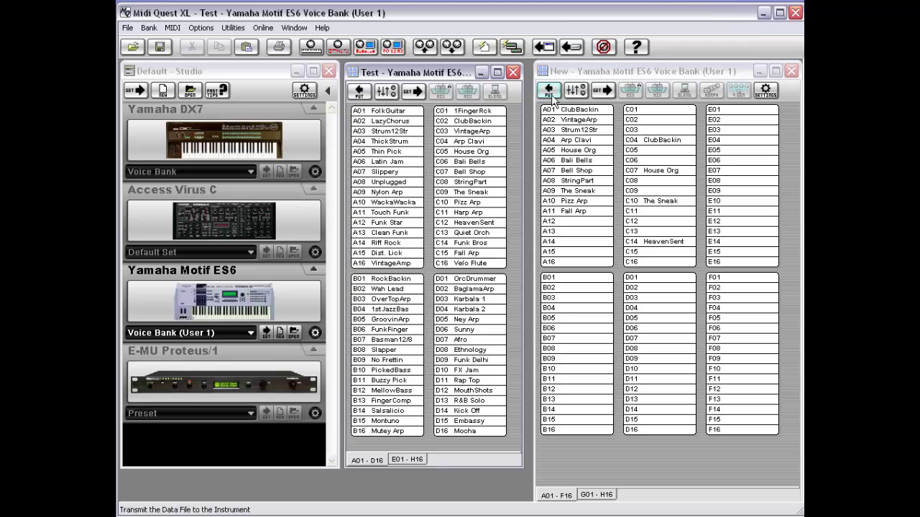
Widen the Test bank window and open patch A03 Strum12Str in the patch editor beside the bank list.
drag(521, 123, 797, 124)
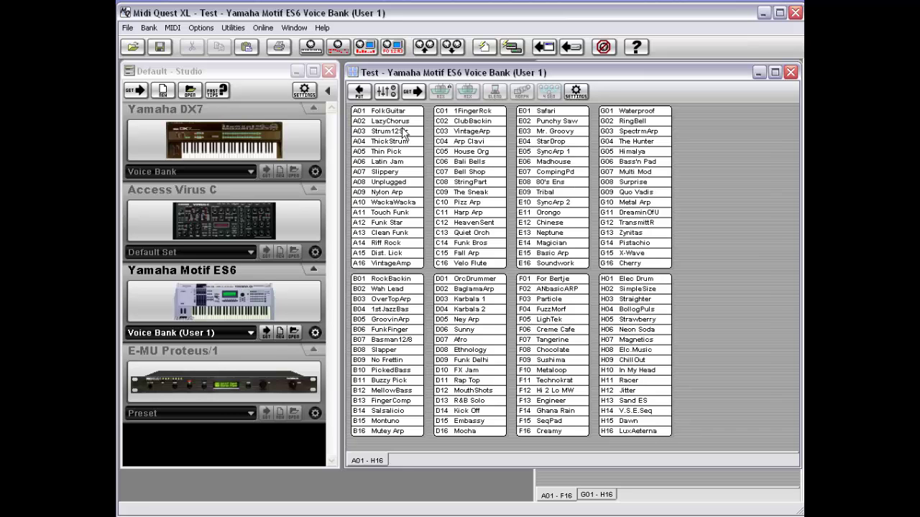
click(388, 93)
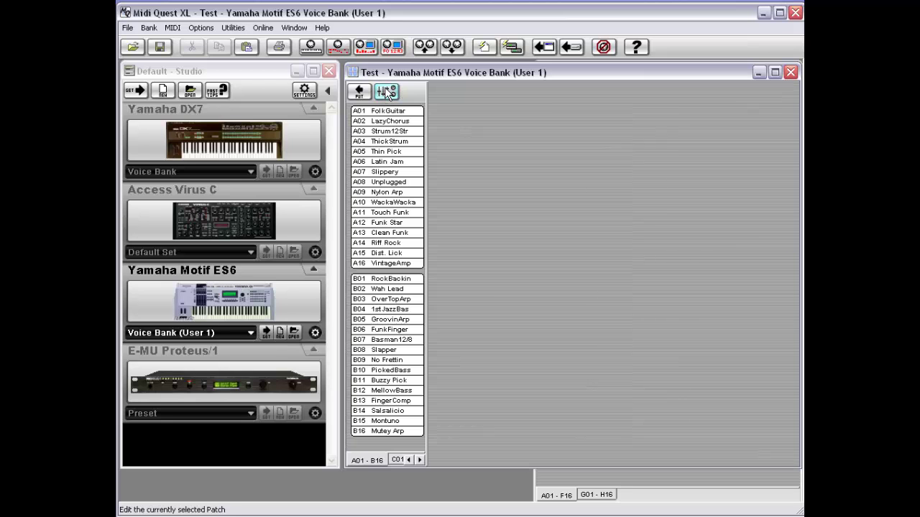
drag(426, 147, 432, 146)
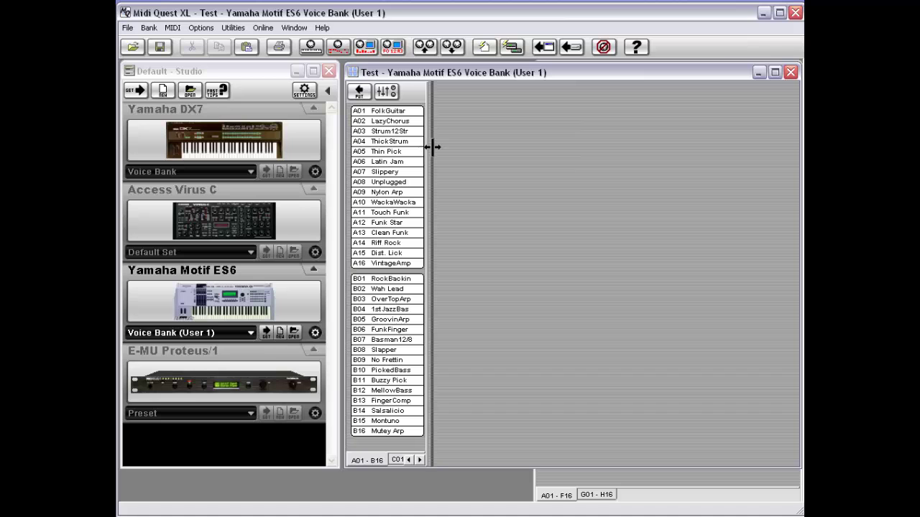
click(393, 133)
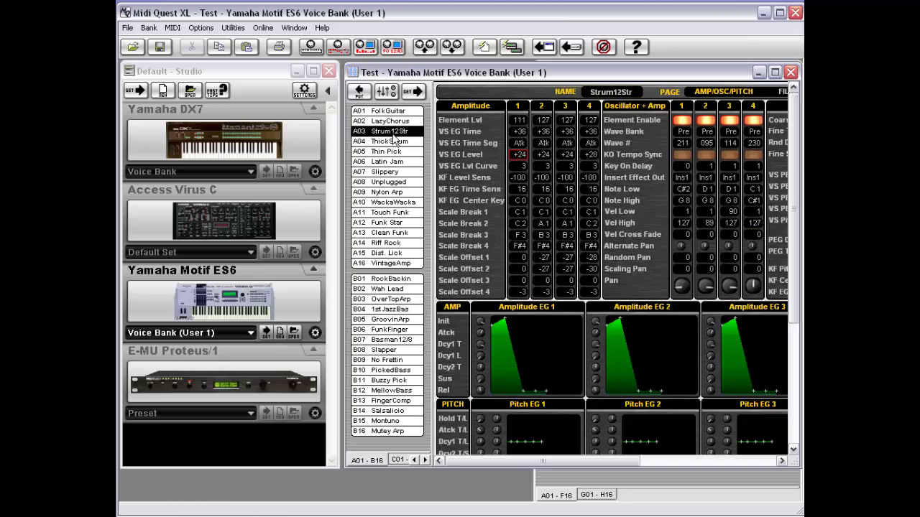
scroll(796, 194, down, 4)
scroll(800, 207, up, 4)
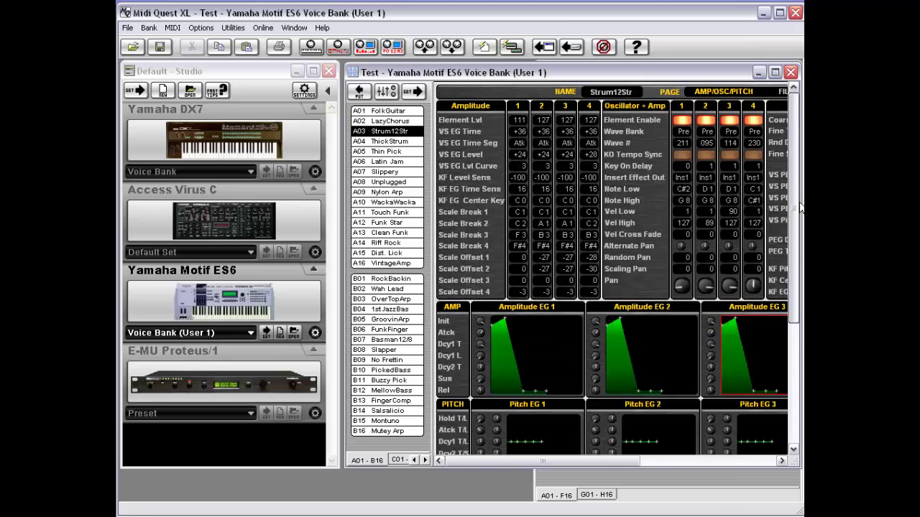
Step through patches A04 ThickStrum, A05 Thin Pick, A06 Latin Jam and A07 Slippery to view their parameters in the embedded editor.
click(388, 142)
click(384, 152)
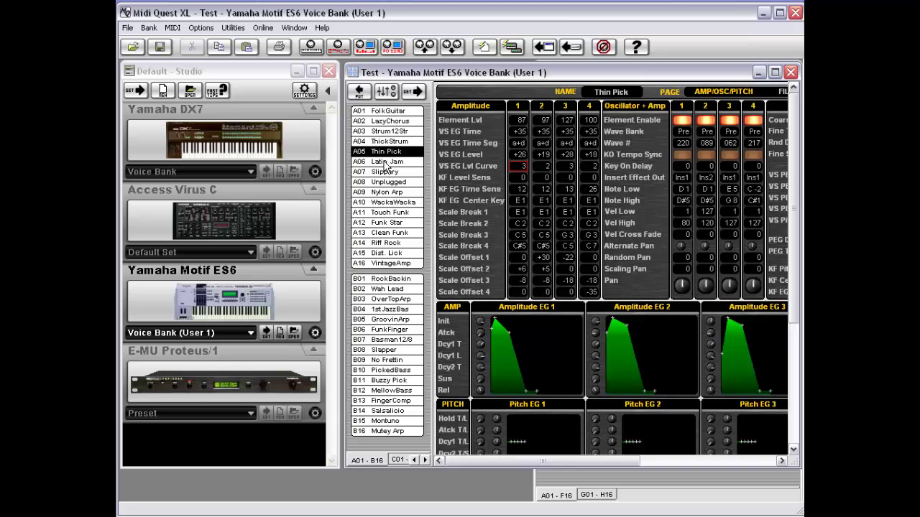
click(387, 163)
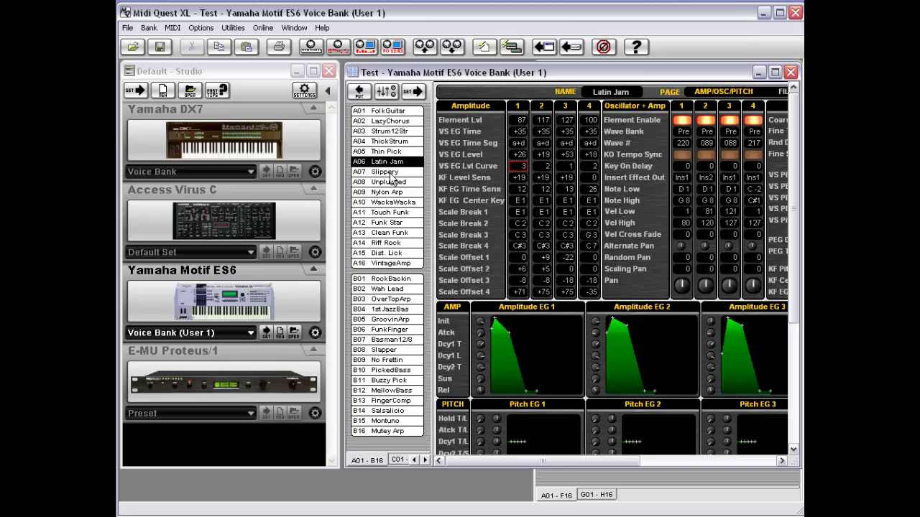
click(391, 174)
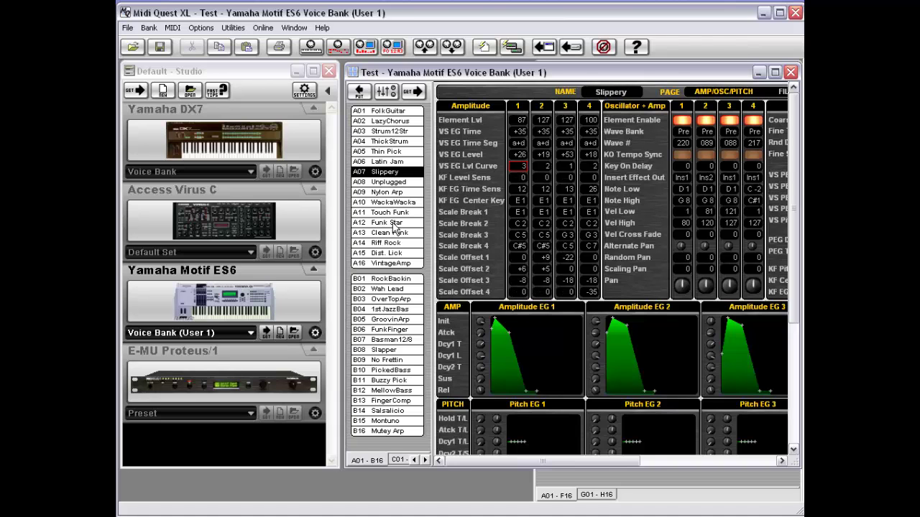
Select Amplitude EG 2 and element 2's VS EG Level in the Slippery patch, and close the embedded editor.
click(610, 388)
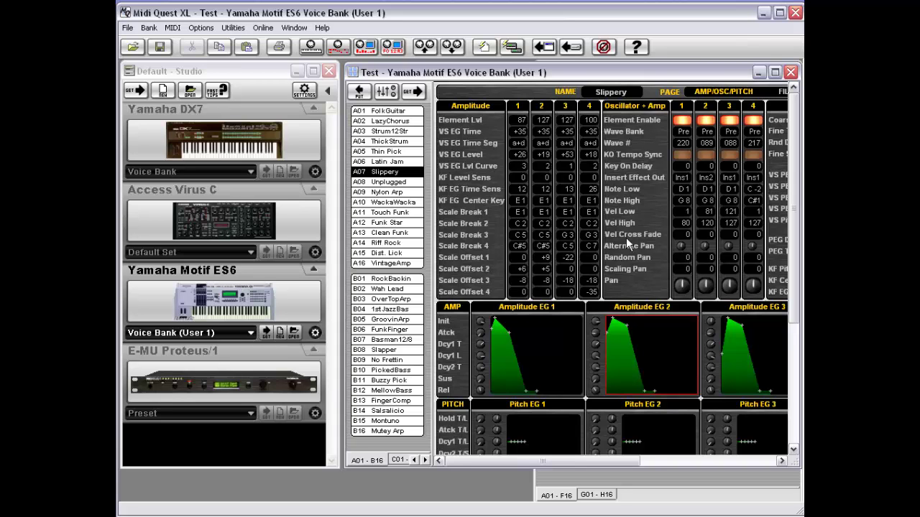
click(543, 155)
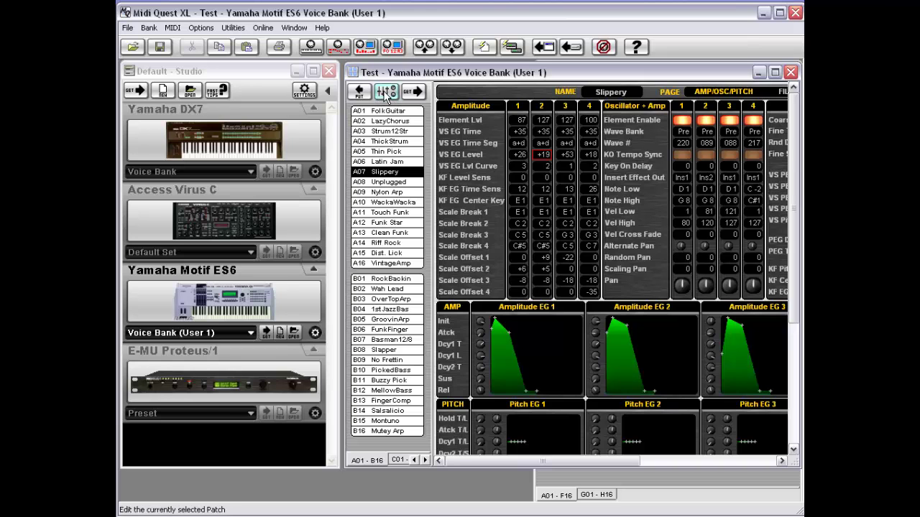
click(386, 92)
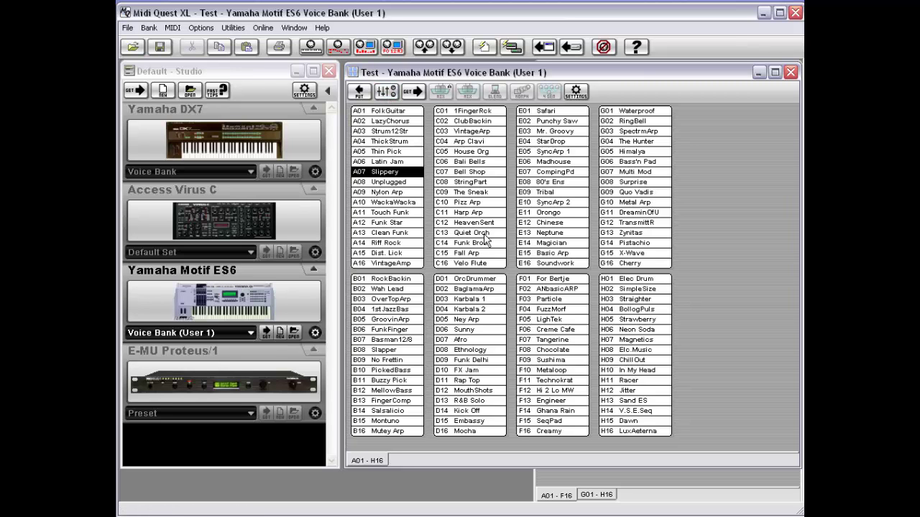
click(151, 28)
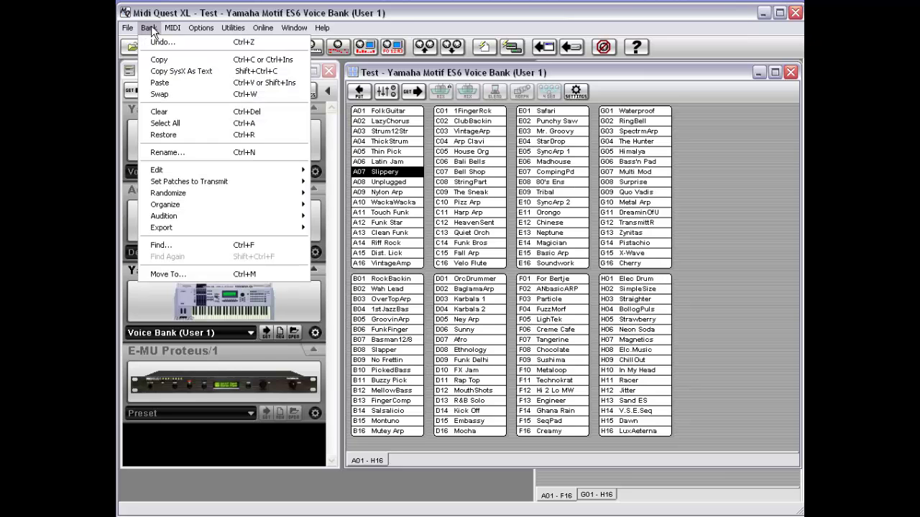
key(Right)
mouse_move(150, 25)
click(480, 450)
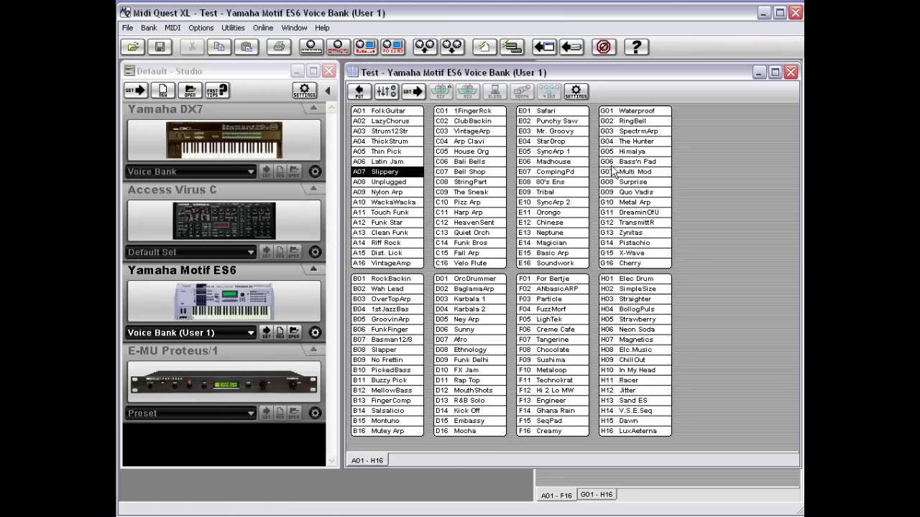
right_click(676, 168)
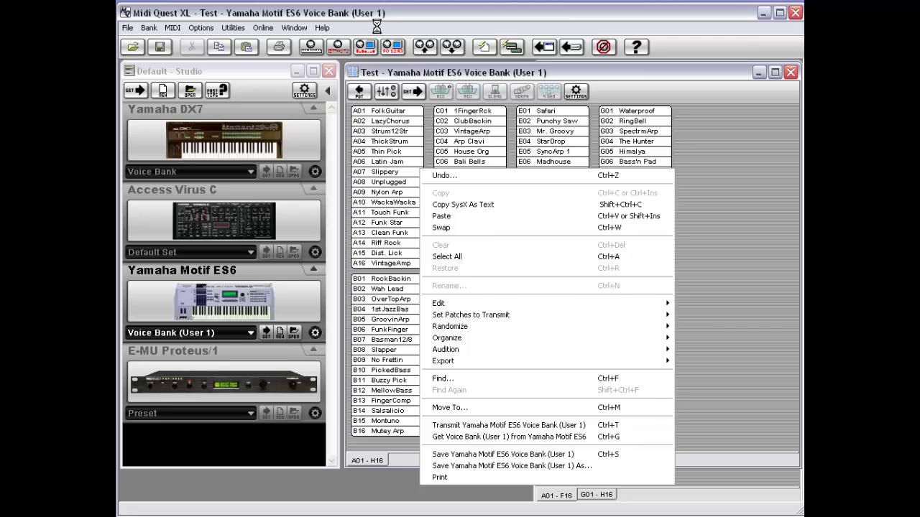
click(699, 154)
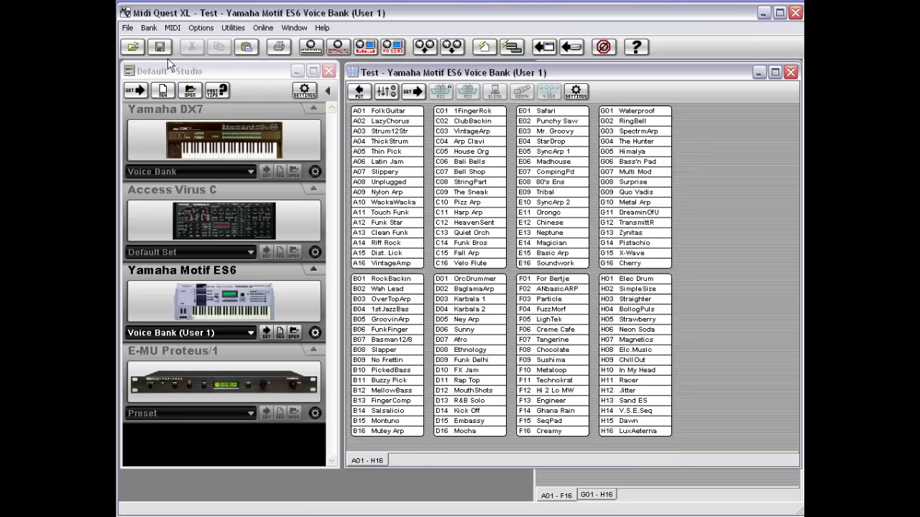
click(127, 28)
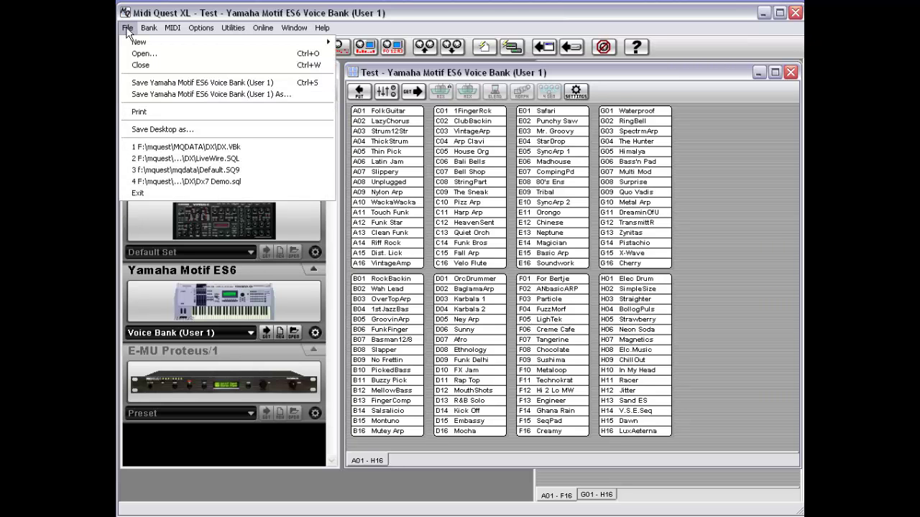
mouse_move(127, 43)
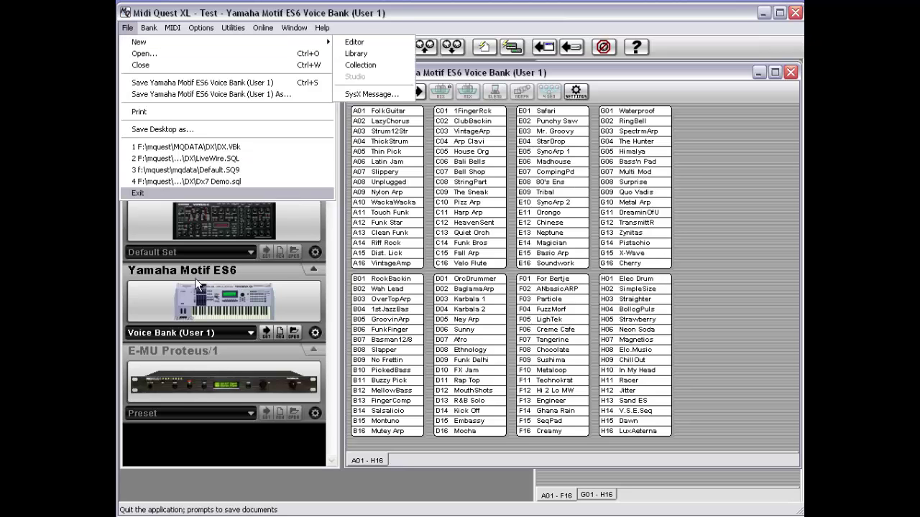
Create a blank voice bank from the studio's Yamaha DX7 entry, widen its window slightly and close it.
click(179, 208)
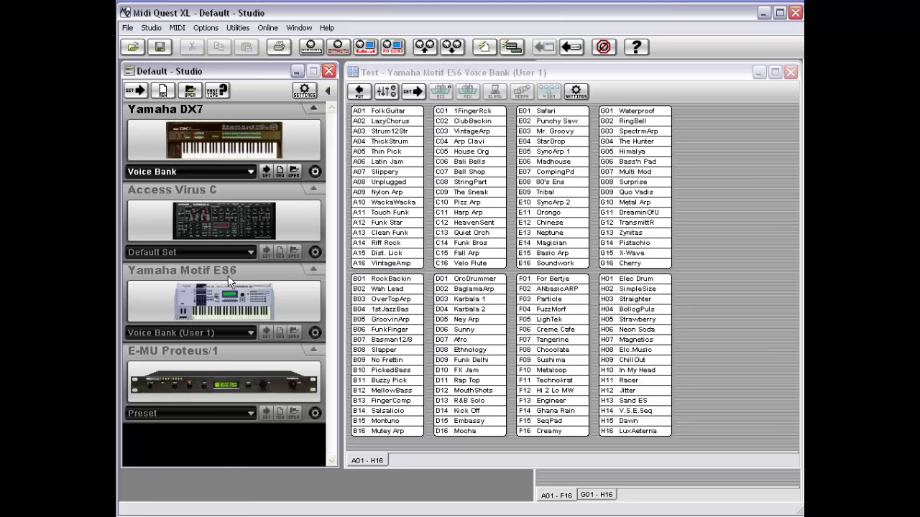
click(278, 171)
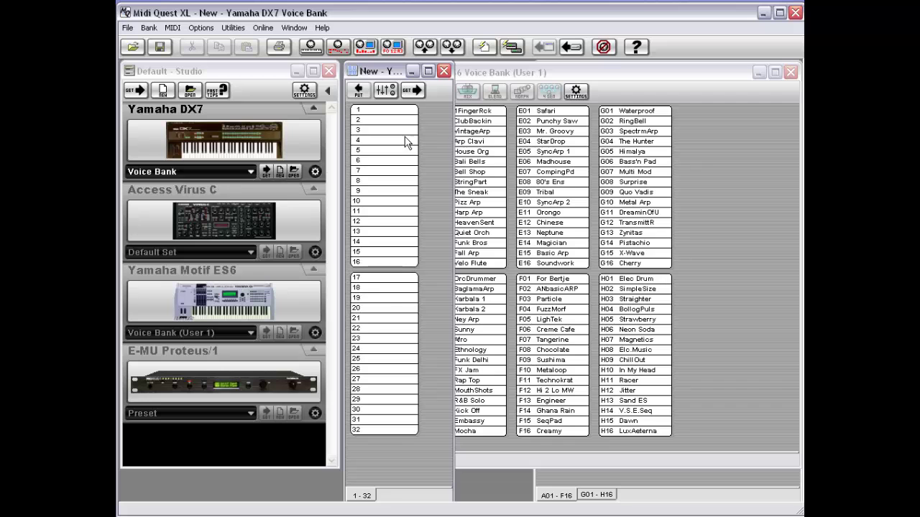
drag(452, 160, 478, 162)
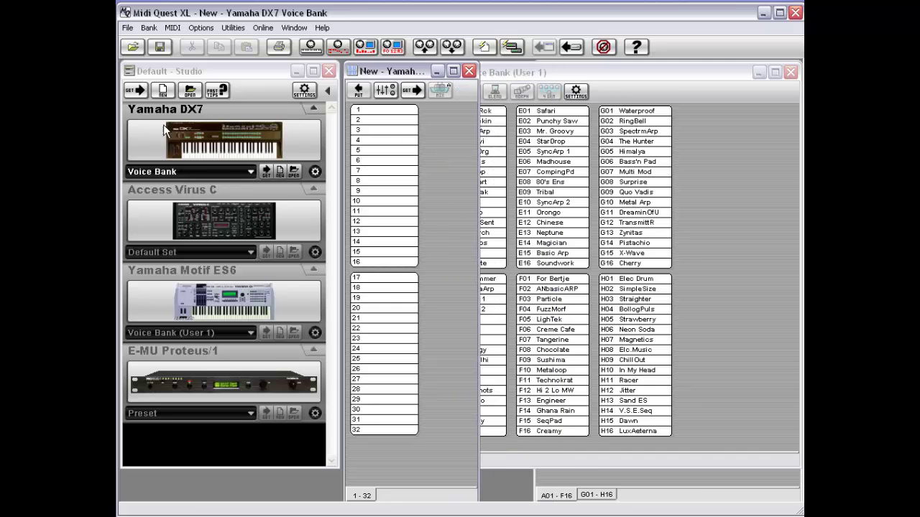
double_click(352, 73)
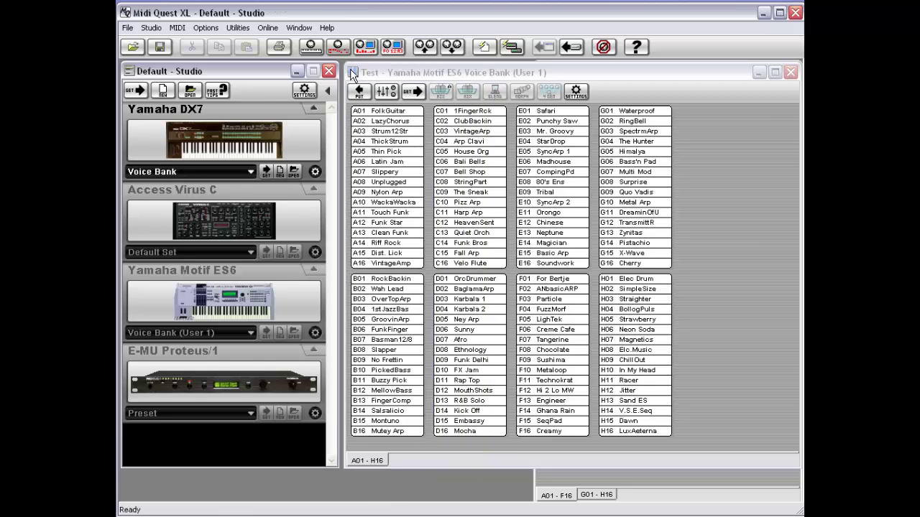
Create another blank Yamaha DX7 voice bank with the general New command, and close it.
click(126, 30)
mouse_move(144, 41)
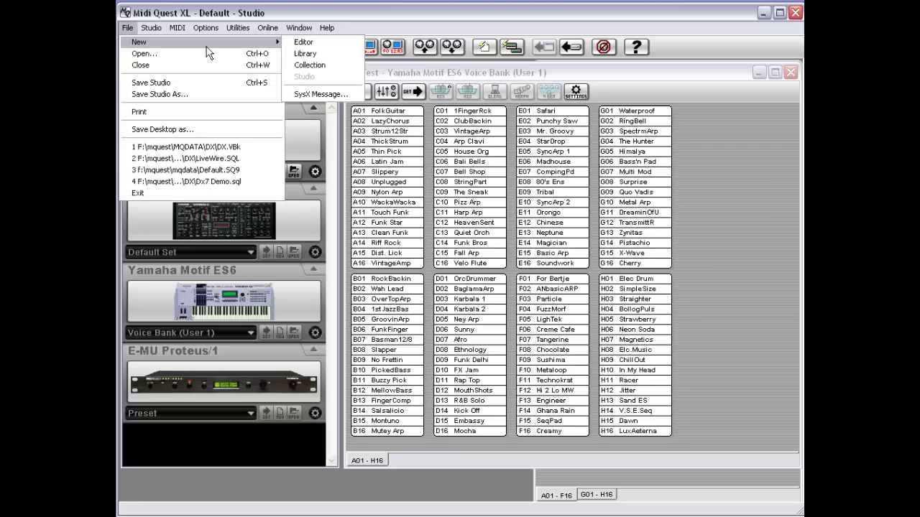
click(331, 42)
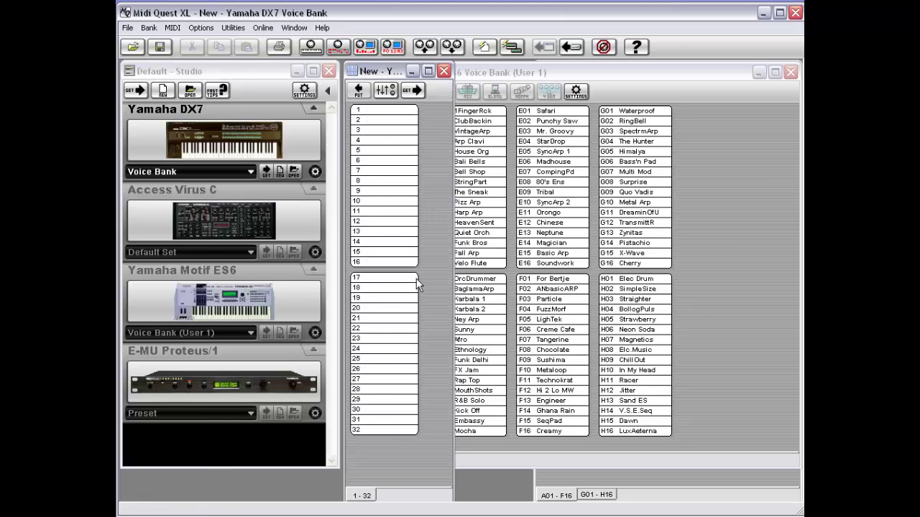
double_click(354, 72)
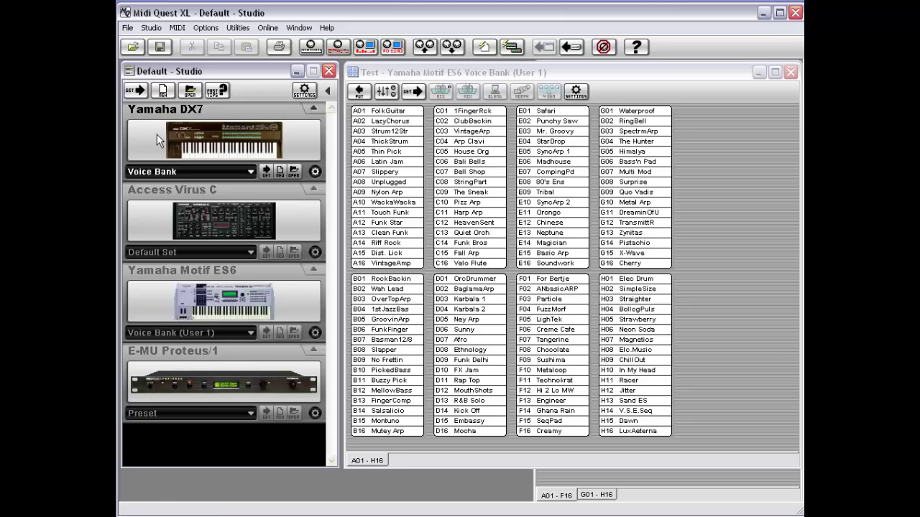
Open the Korg 01/W combi bank test.Cbk from the 01W data folder, reposition its window and close it.
click(133, 45)
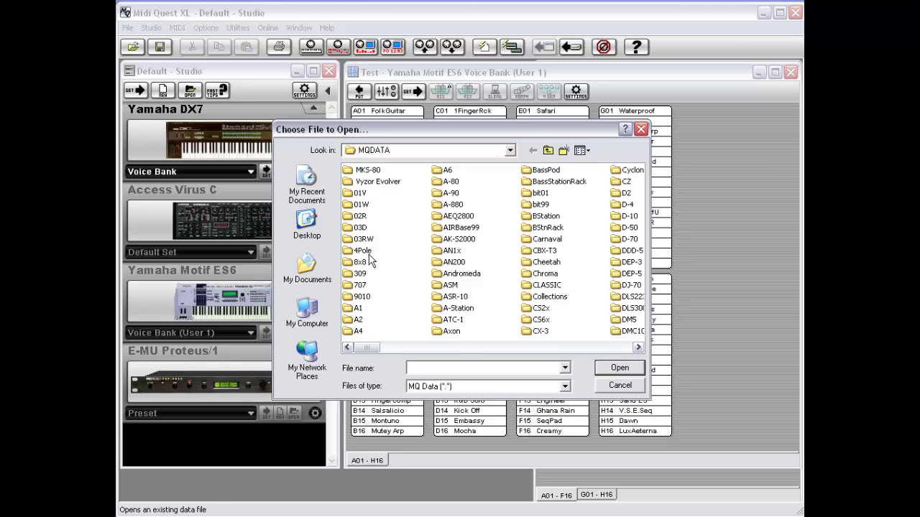
double_click(358, 205)
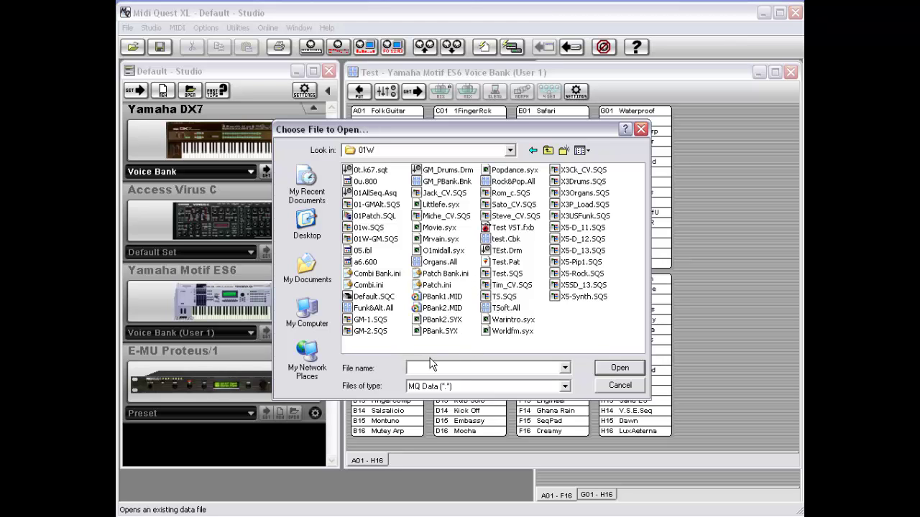
double_click(486, 241)
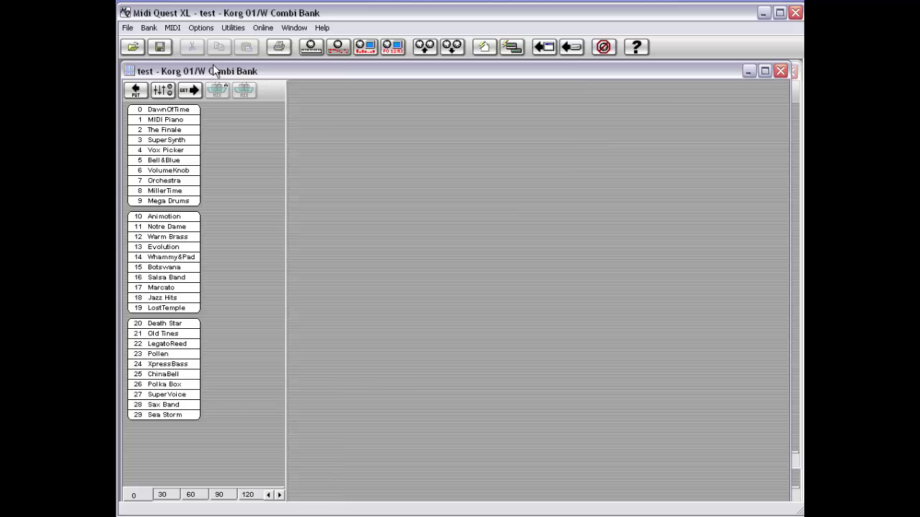
drag(223, 63, 223, 106)
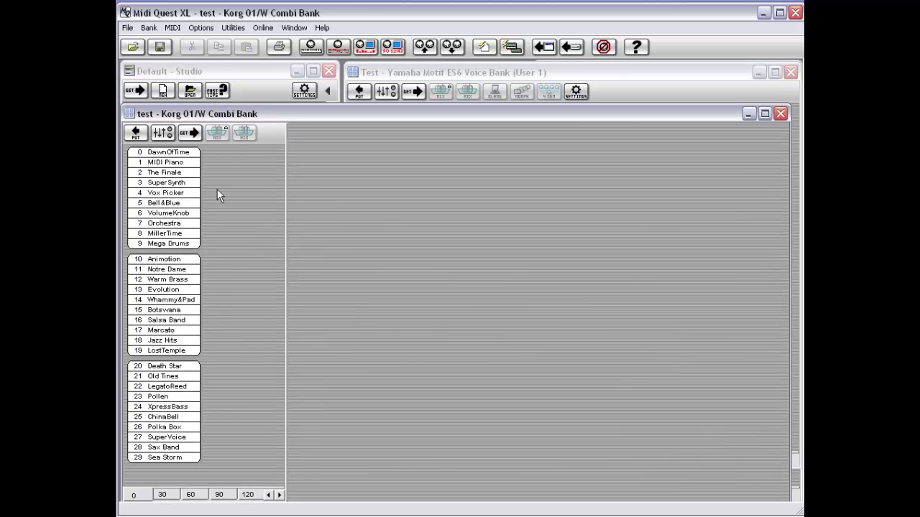
double_click(129, 109)
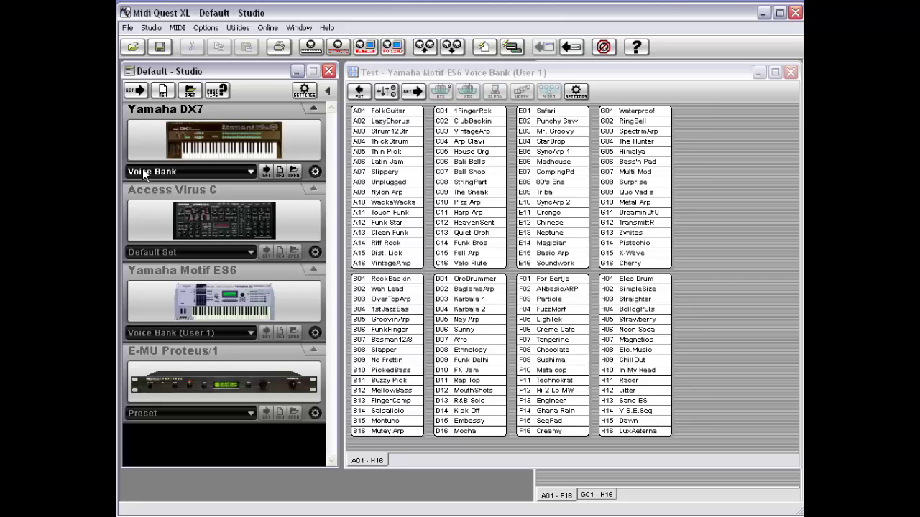
Load the DXGowan.VBk voice bank from the studio's Yamaha DX7 entry, move its window over the Test bank and close it.
click(293, 170)
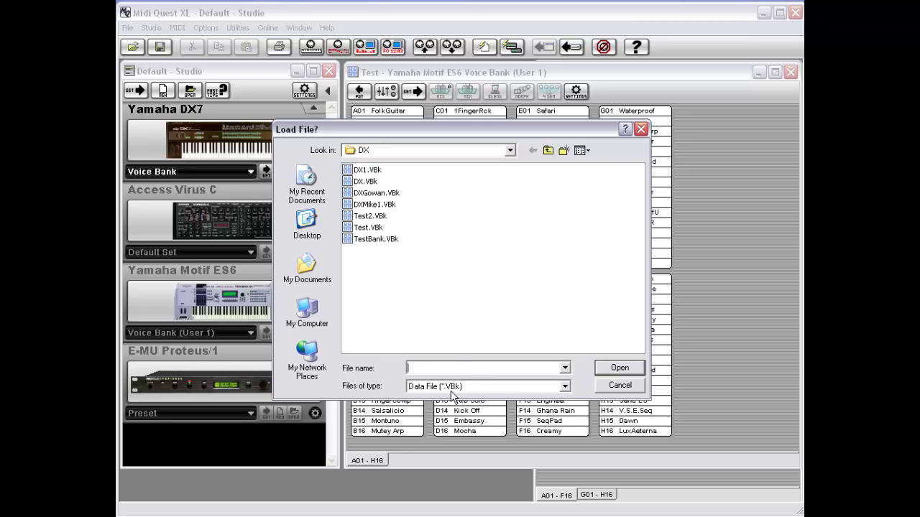
double_click(370, 192)
drag(625, 73, 485, 131)
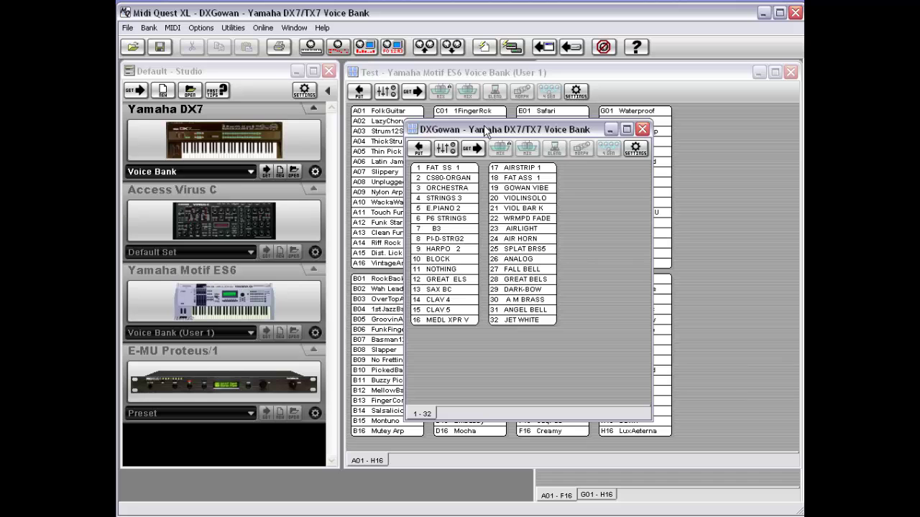
double_click(413, 129)
click(126, 28)
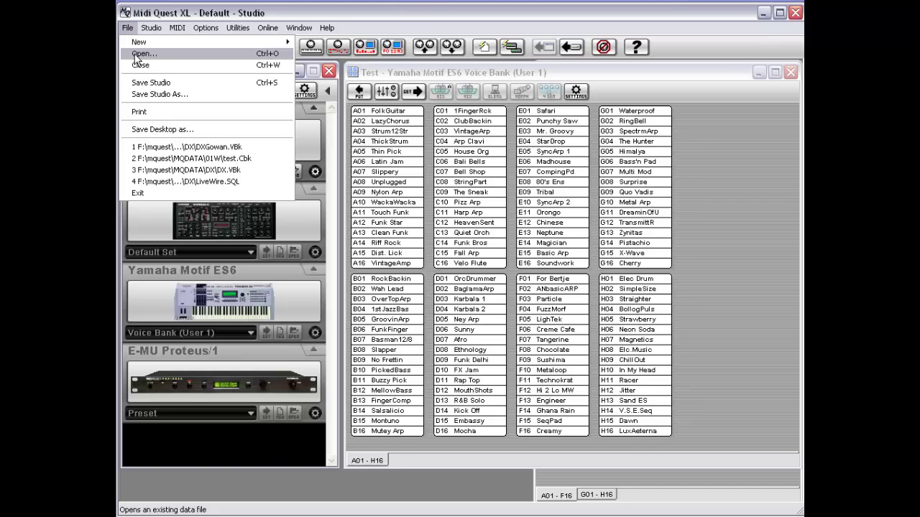
click(138, 57)
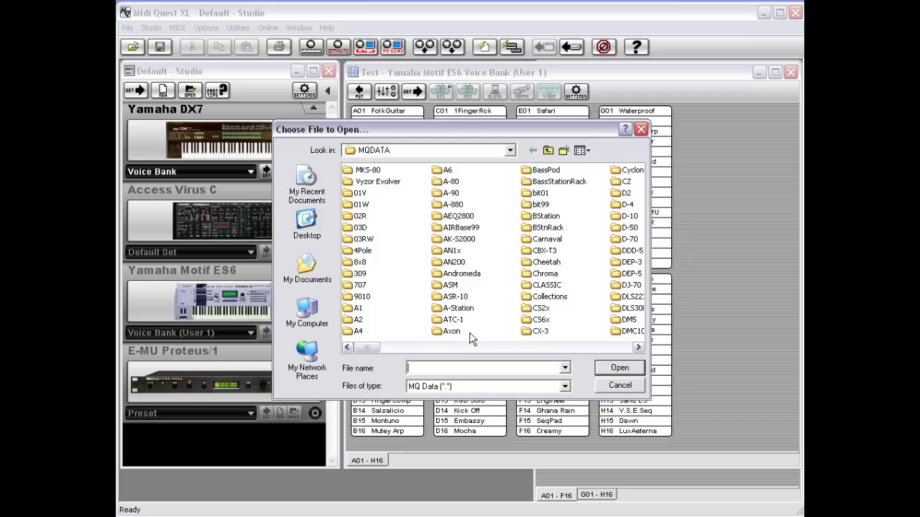
click(620, 385)
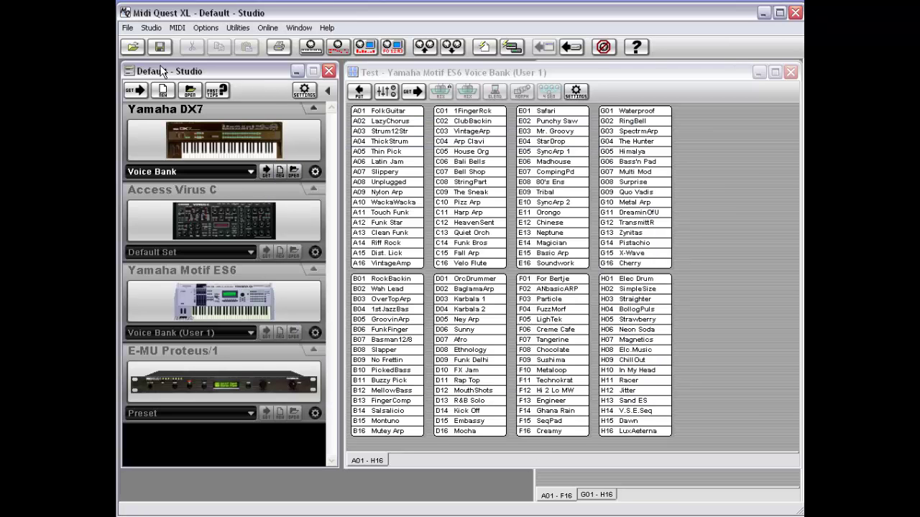
Activate the Test voice bank and call up Save As for it in the MotifES folder, cancelling without saving.
click(656, 92)
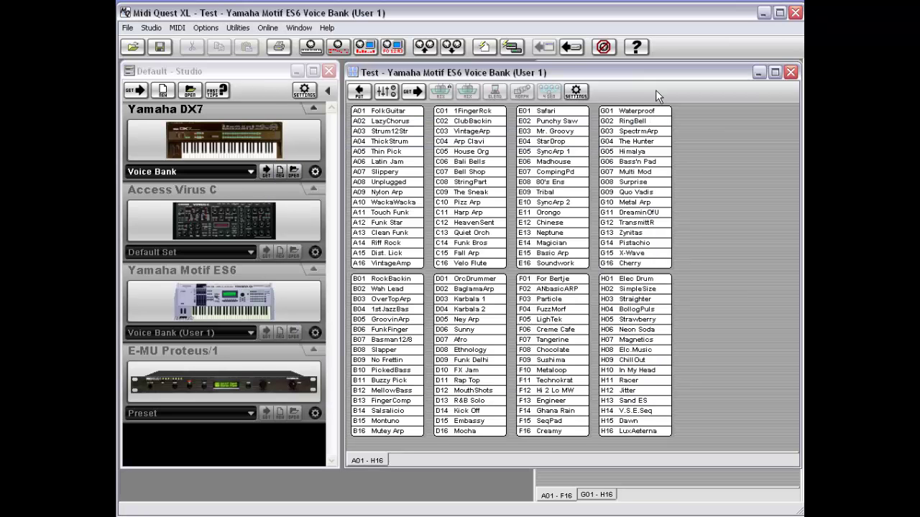
click(128, 28)
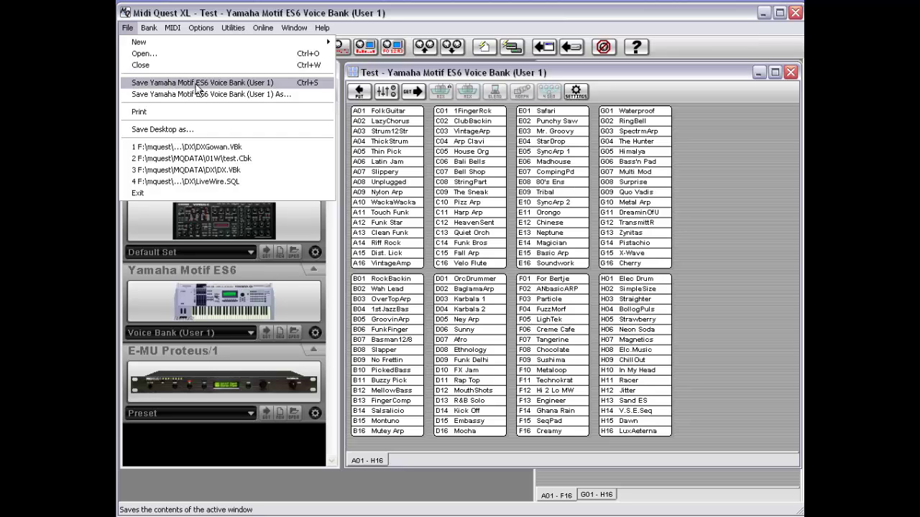
click(127, 28)
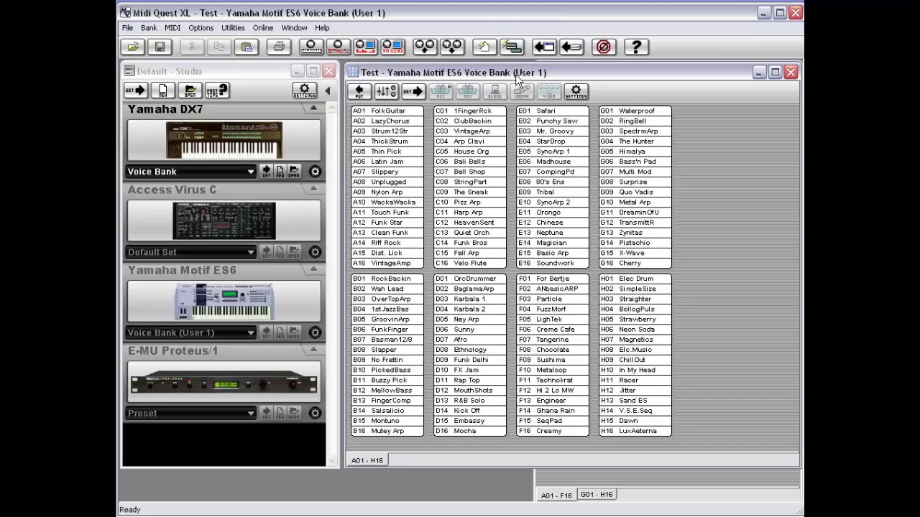
click(128, 30)
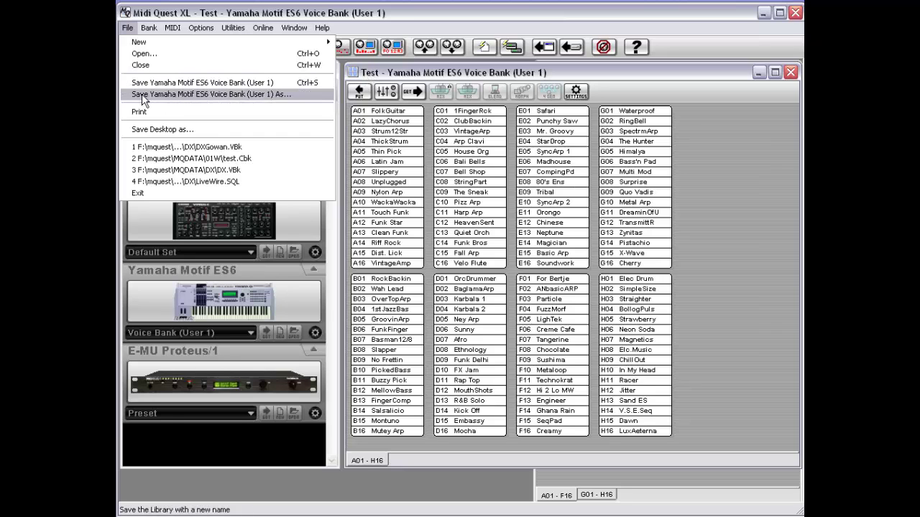
click(291, 101)
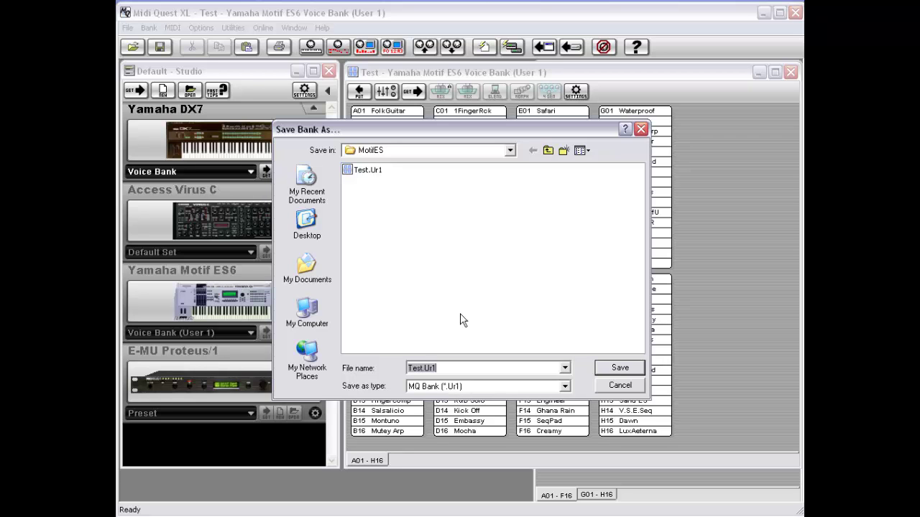
click(628, 391)
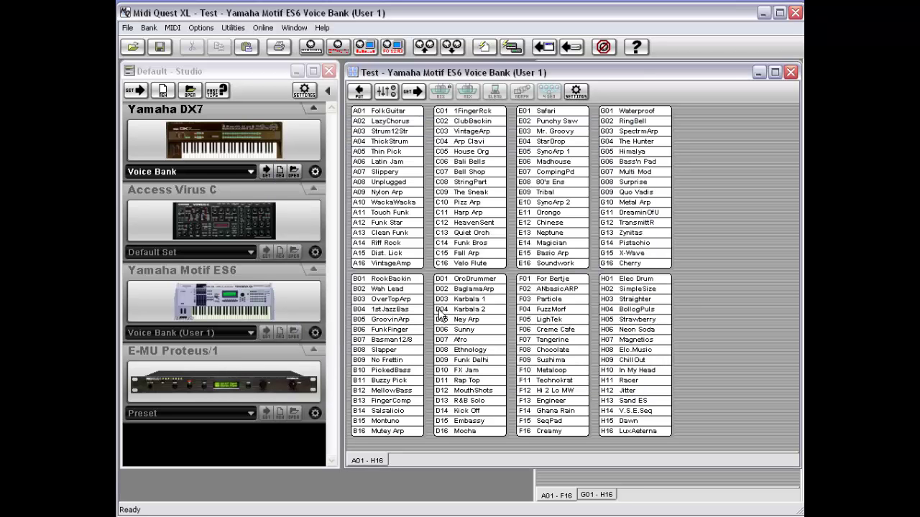
click(129, 29)
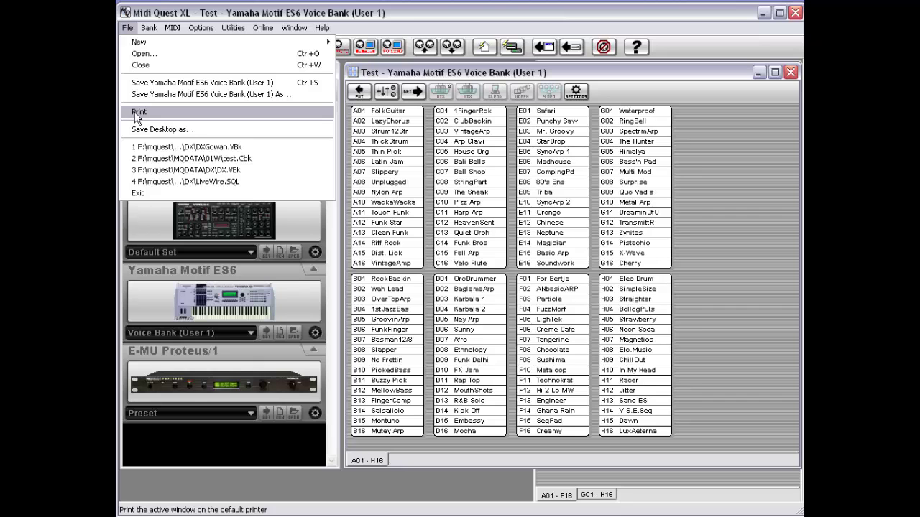
click(561, 120)
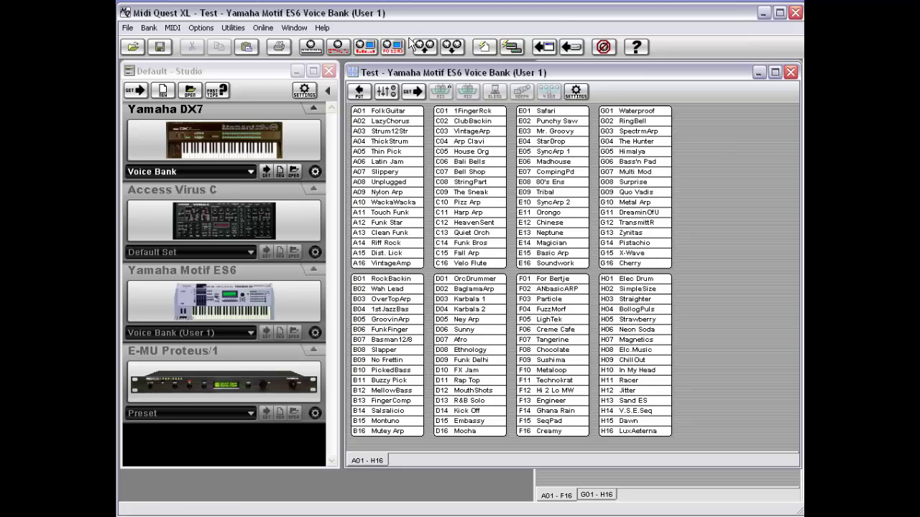
click(173, 28)
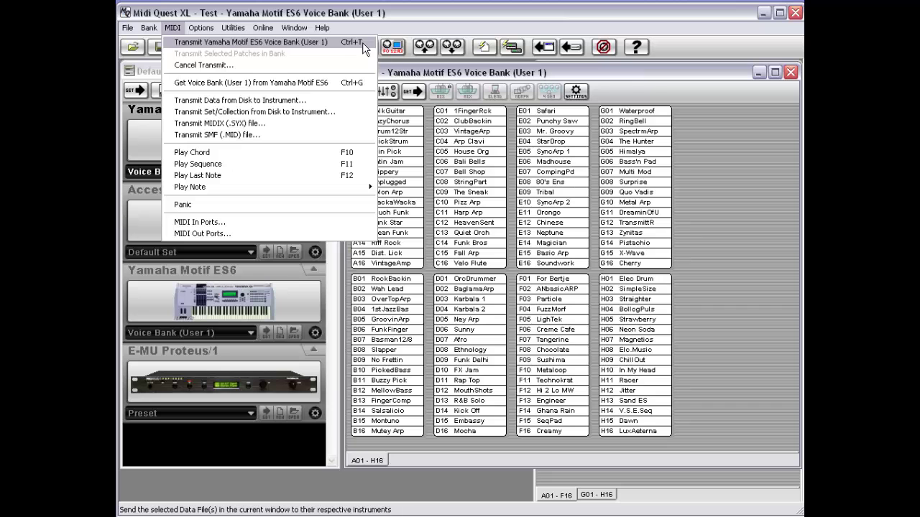
click(645, 79)
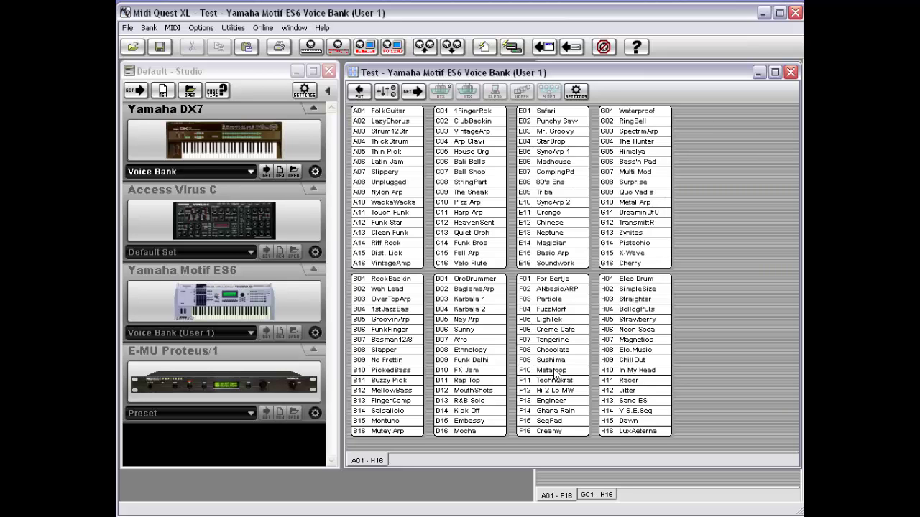
click(173, 28)
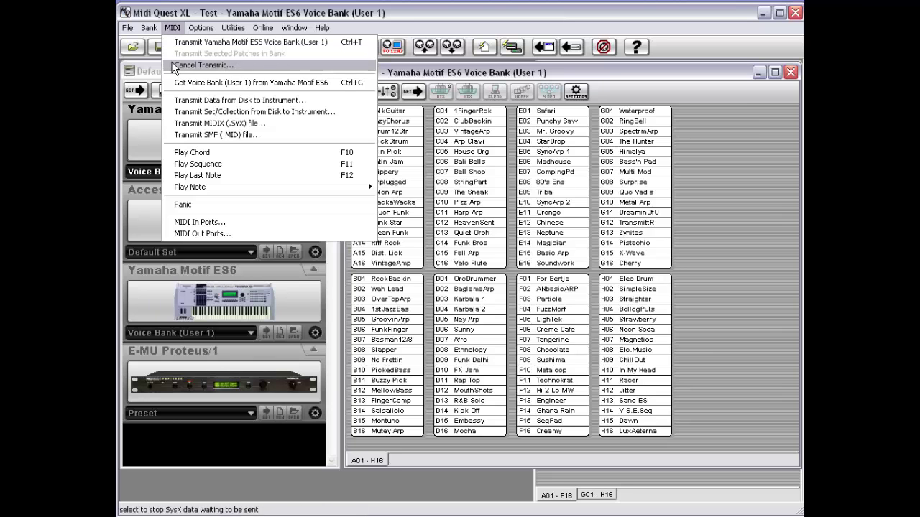
click(530, 66)
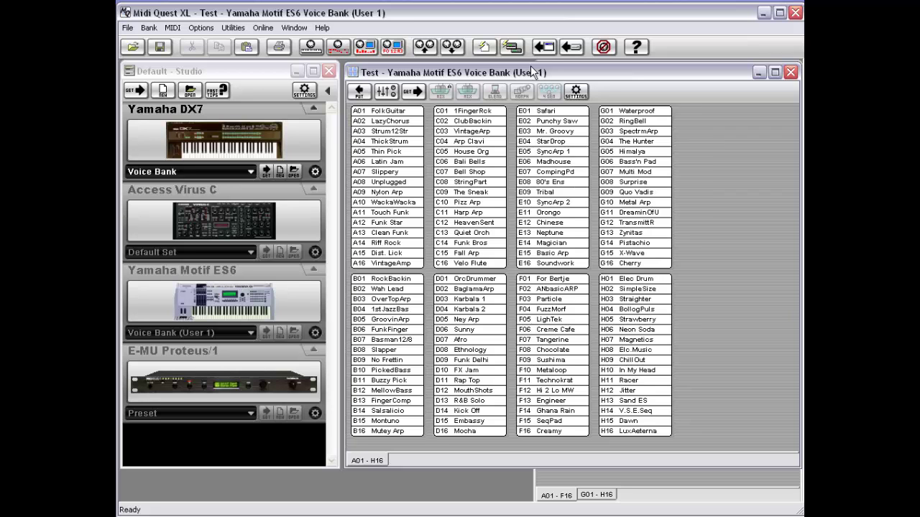
Select patches A04 ThickStrum, A10 WackaWacka and A15 Dist. Lick in the Test bank and review the transmit options for selected patches.
click(400, 141)
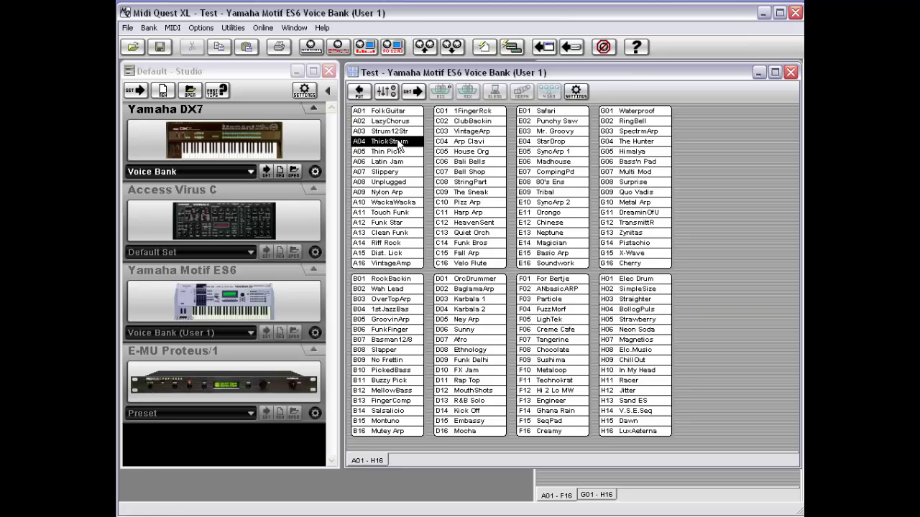
ctrl+click(402, 203)
ctrl+click(394, 253)
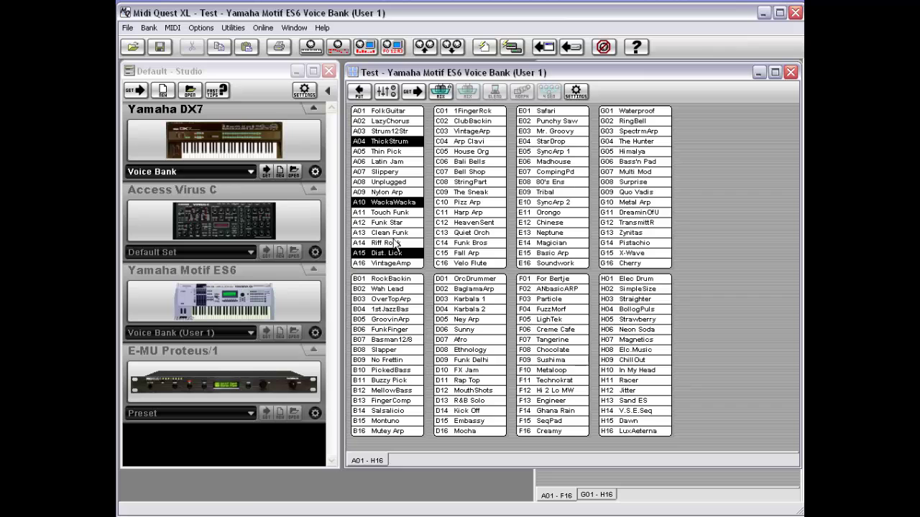
click(149, 27)
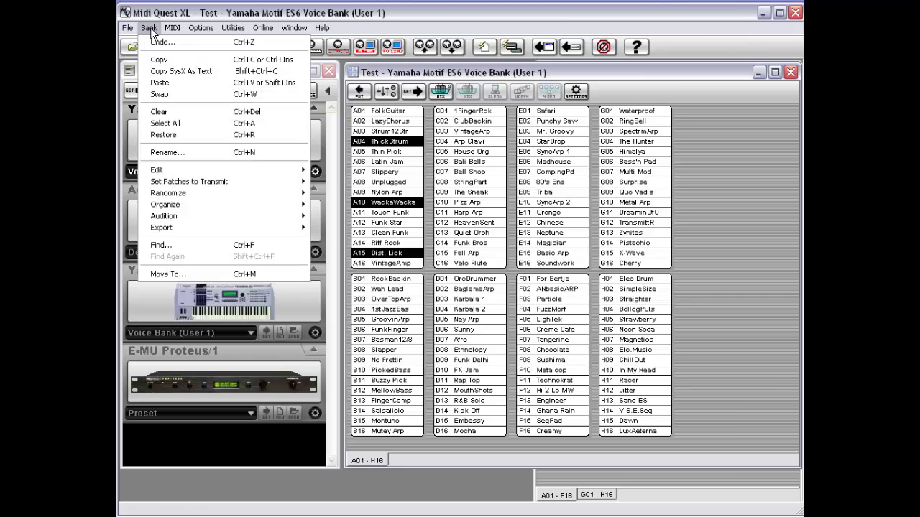
mouse_move(172, 28)
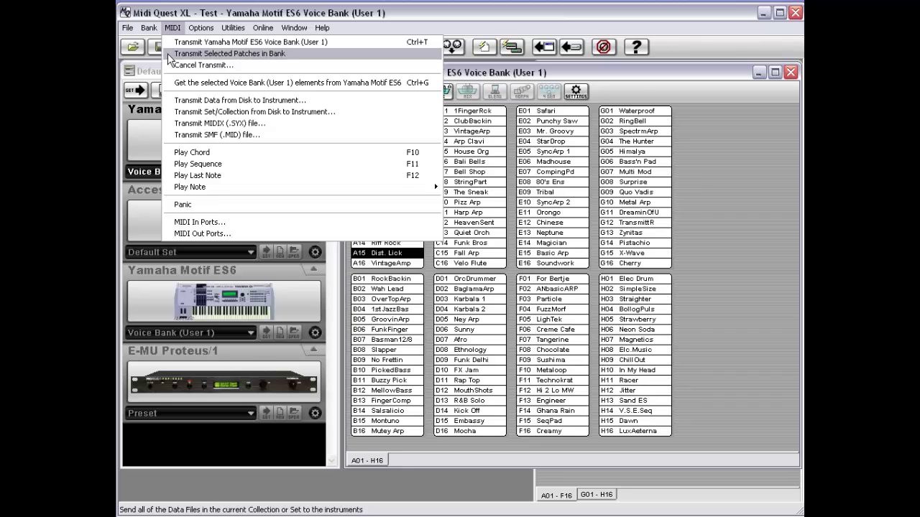
click(764, 131)
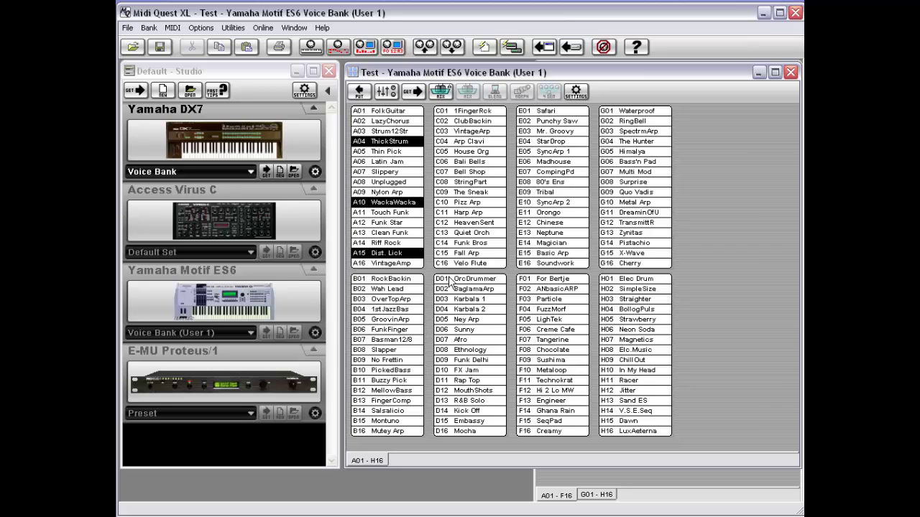
View the MIDI output ports offered by Cancel Transmit, dismiss the dialog, and review the command for getting the selected bank elements.
click(180, 29)
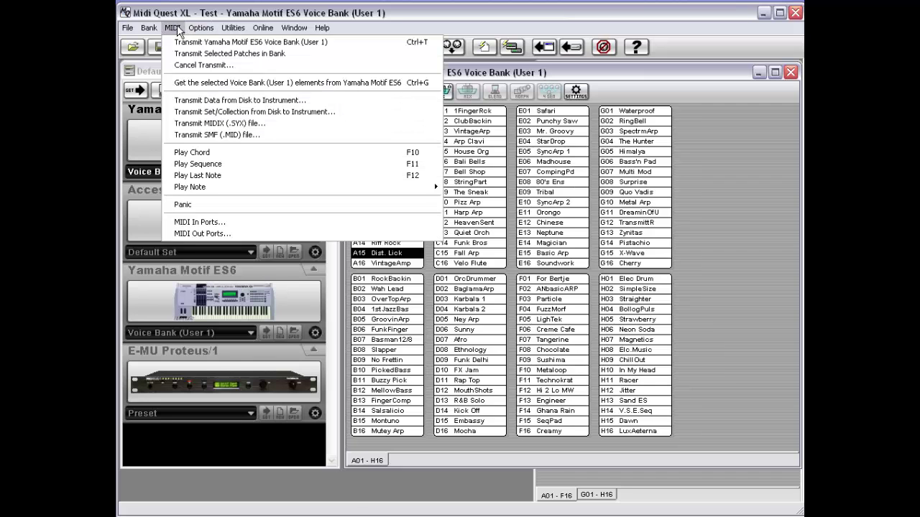
click(177, 66)
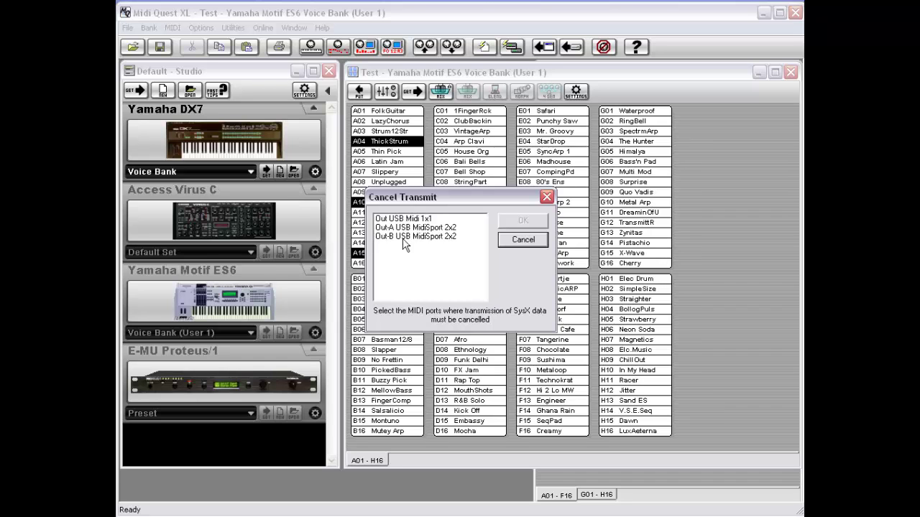
click(524, 240)
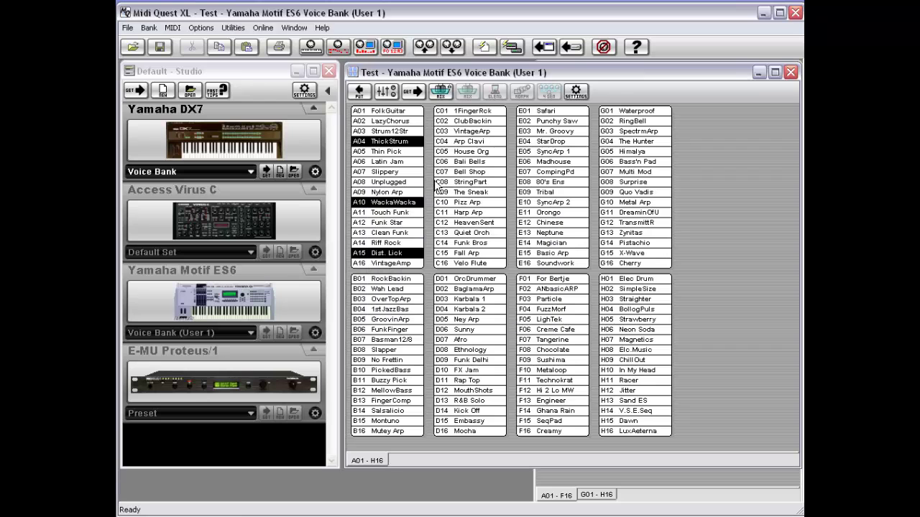
click(173, 28)
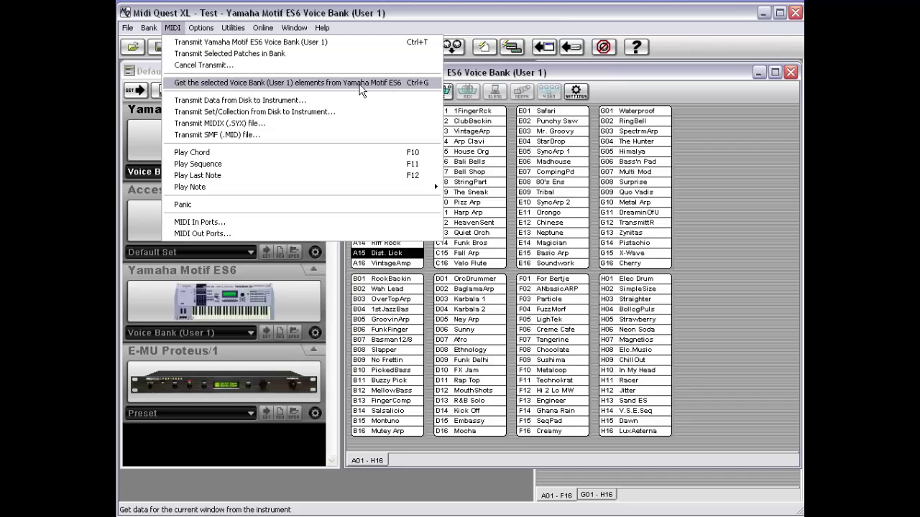
click(717, 187)
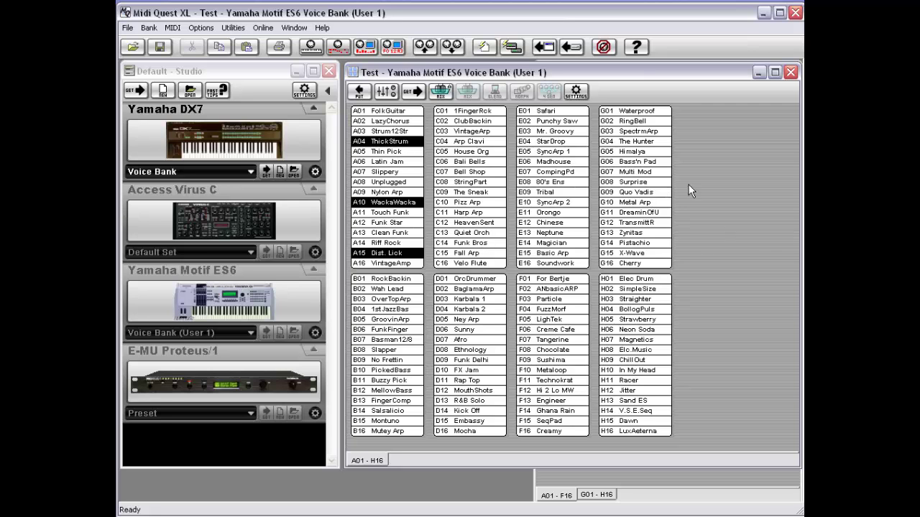
Create a blank Yamaha Motif ES6 Voice Bank (User 1) from the studio entry and move its window below the Test bank's title.
click(187, 304)
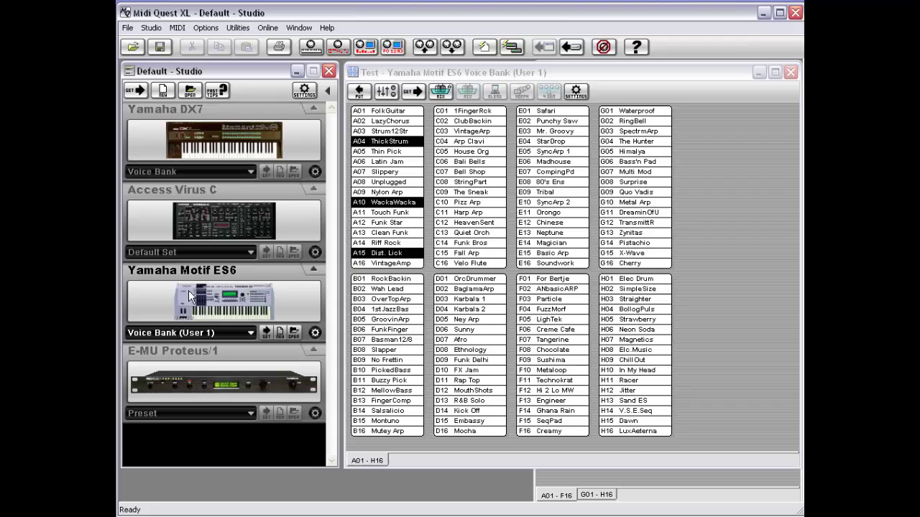
click(280, 332)
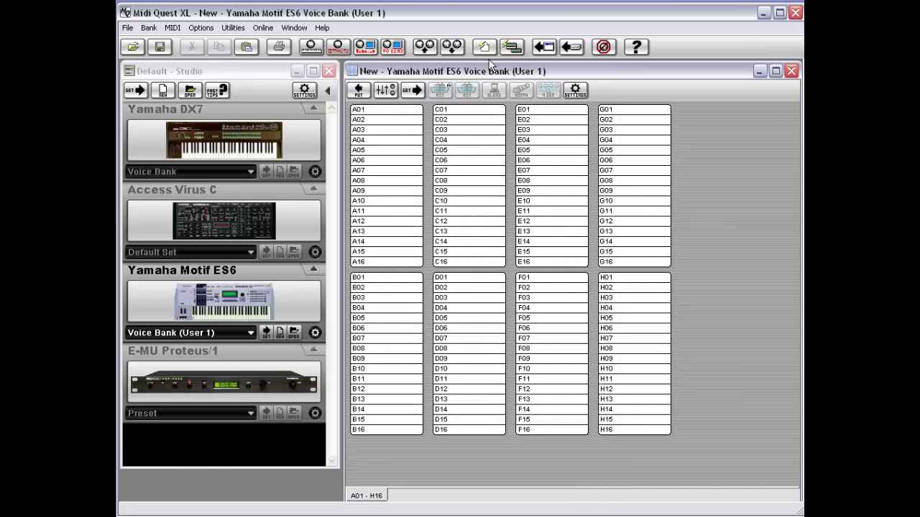
drag(489, 69, 490, 97)
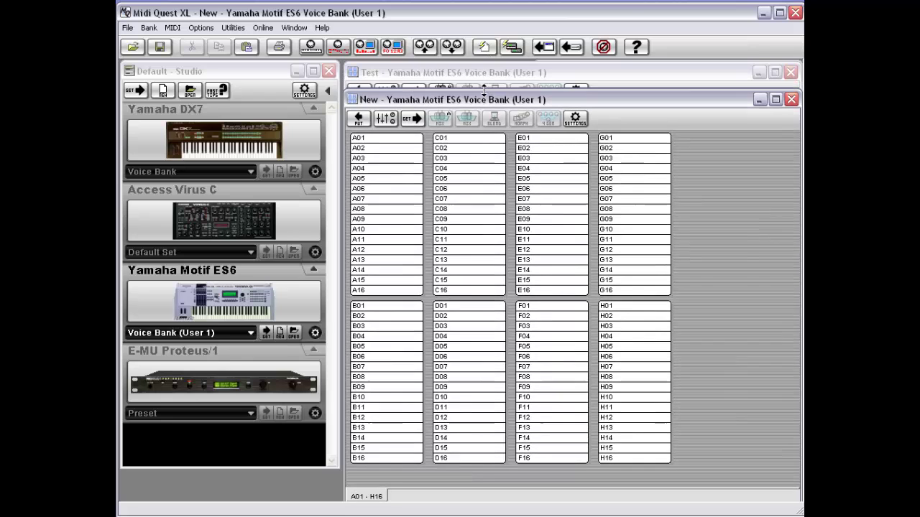
Select slots A02, A06, A11, B03 and D05 in the new bank and get only those elements from the Yamaha Motif ES6.
click(395, 148)
ctrl+click(386, 188)
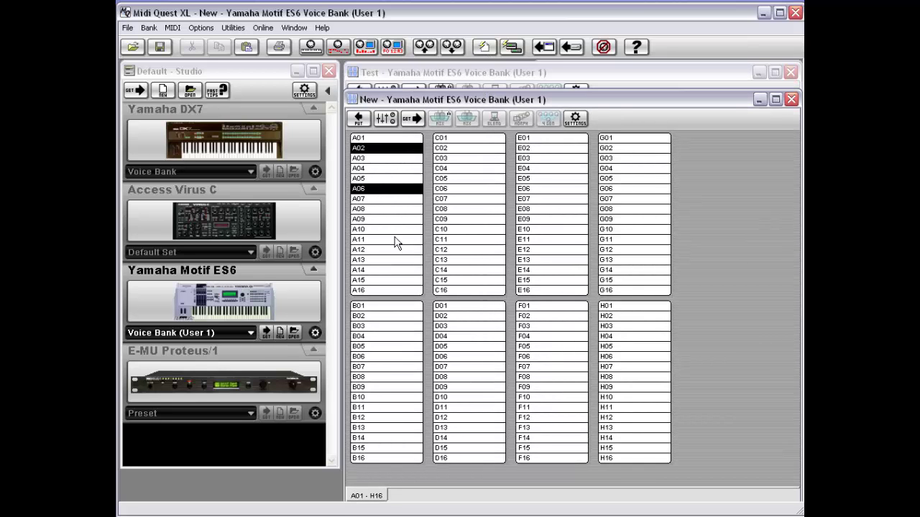
ctrl+click(395, 240)
ctrl+click(395, 327)
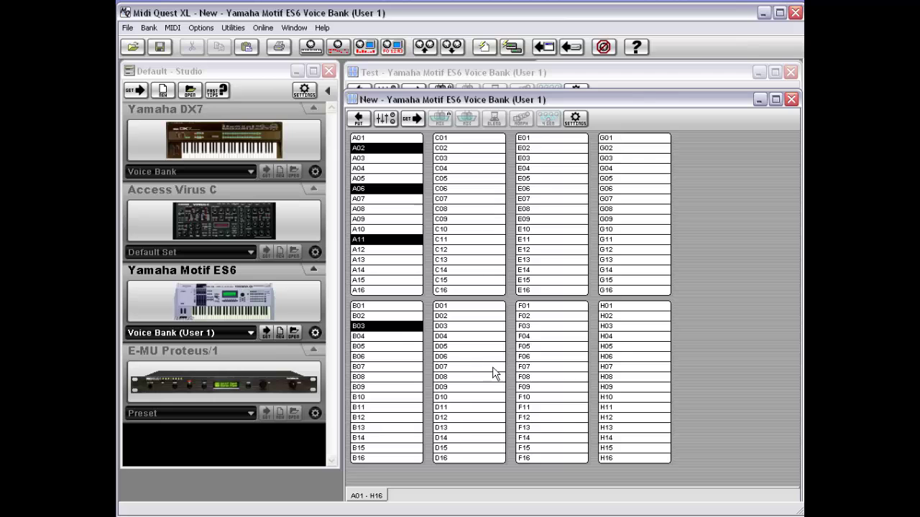
ctrl+click(476, 348)
click(172, 28)
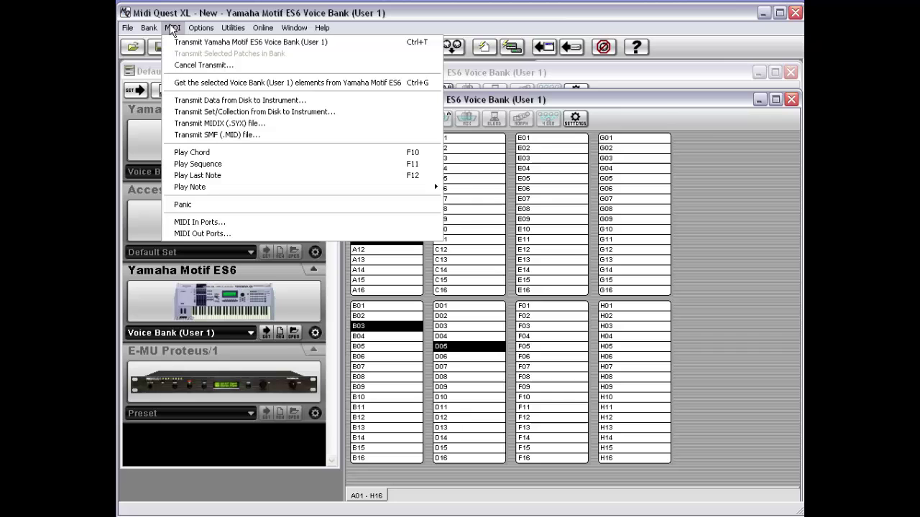
click(219, 83)
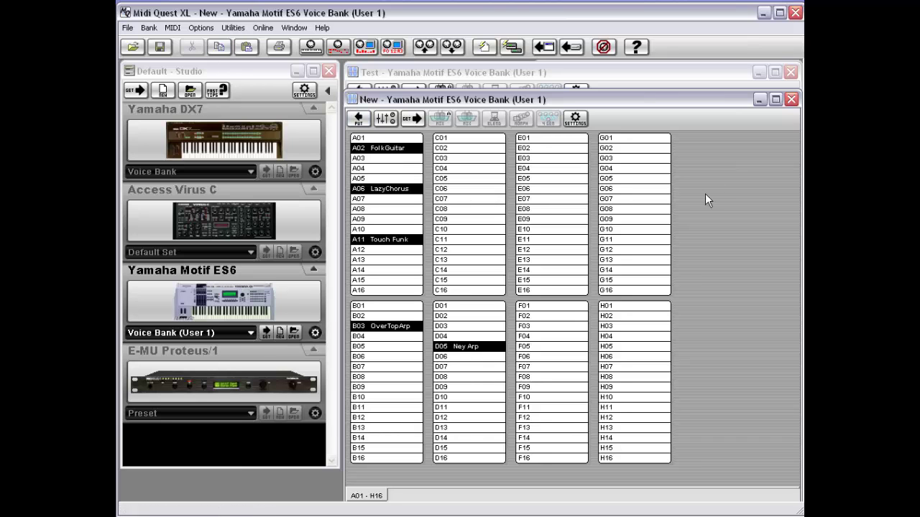
Start getting the full Voice Bank (User 1) from the Yamaha Motif ES6 and cancel the reception partway through.
click(172, 28)
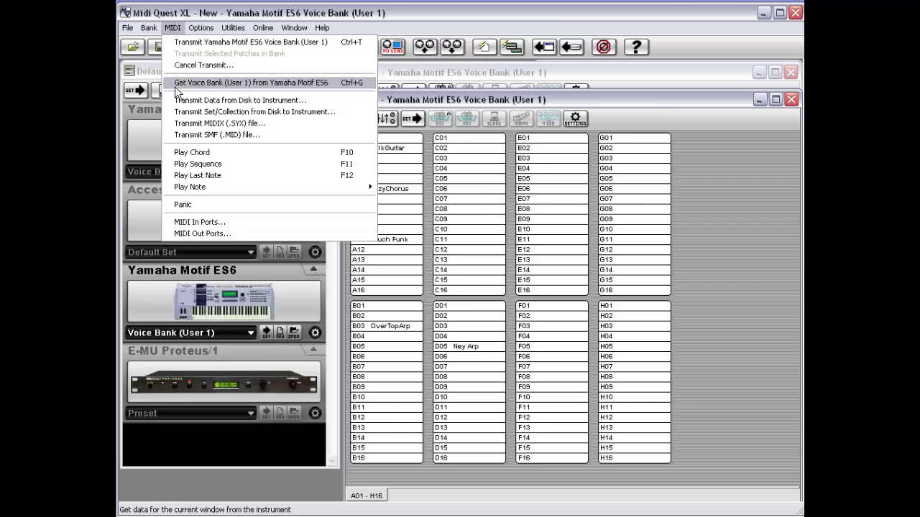
click(225, 83)
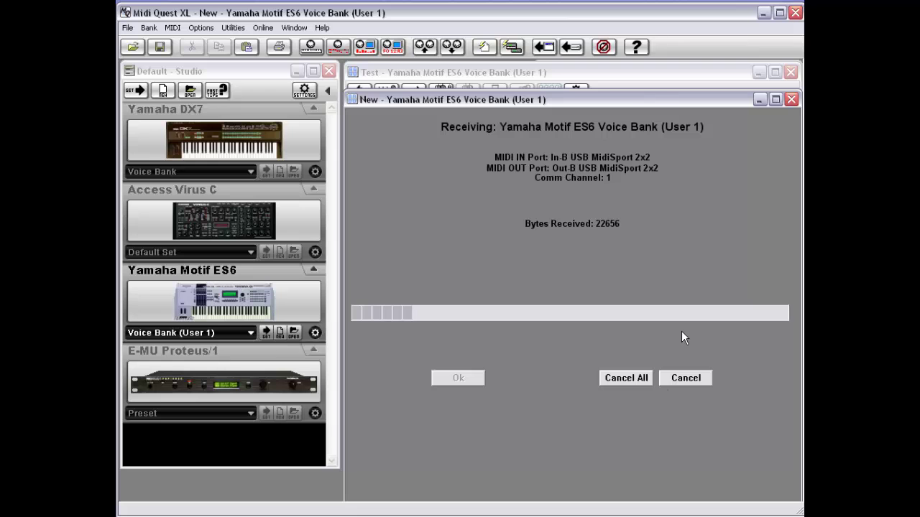
click(681, 381)
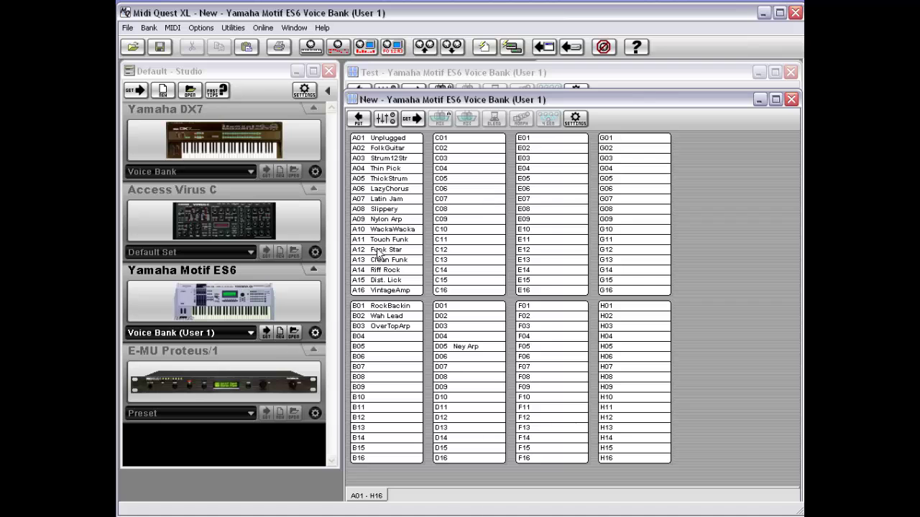
Close the new Motif ES6 voice bank without saving, and activate the Test bank with its patch selection cleared.
click(792, 99)
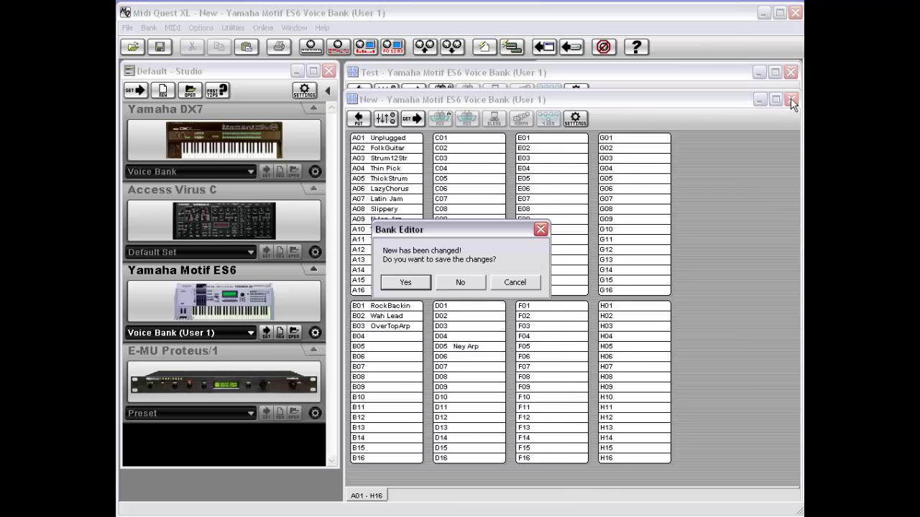
click(458, 284)
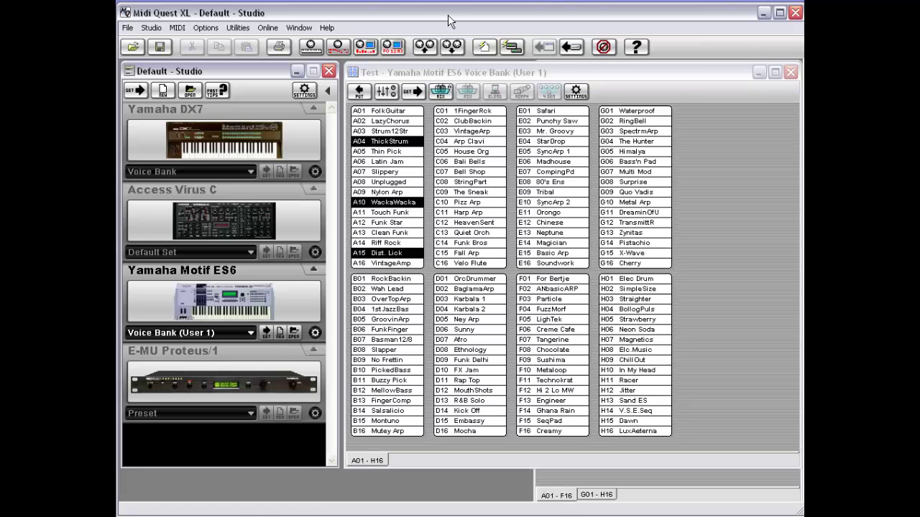
click(152, 29)
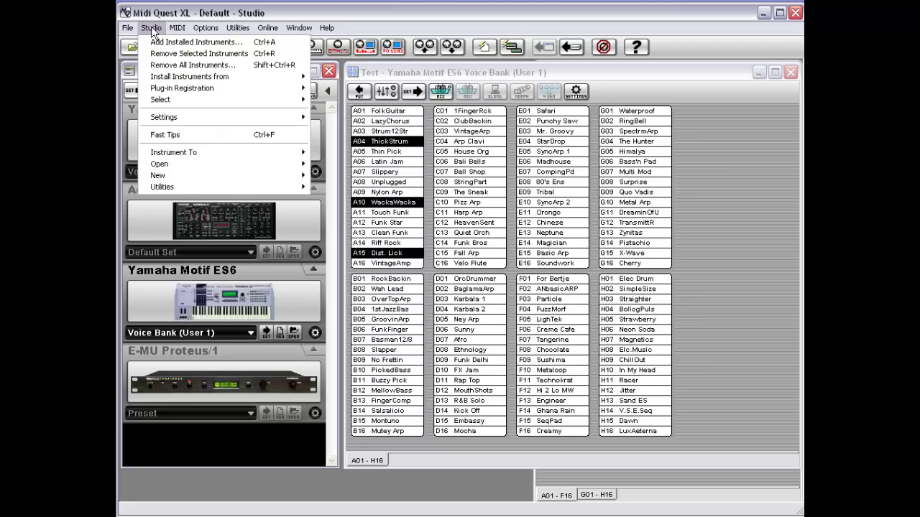
click(571, 200)
click(742, 207)
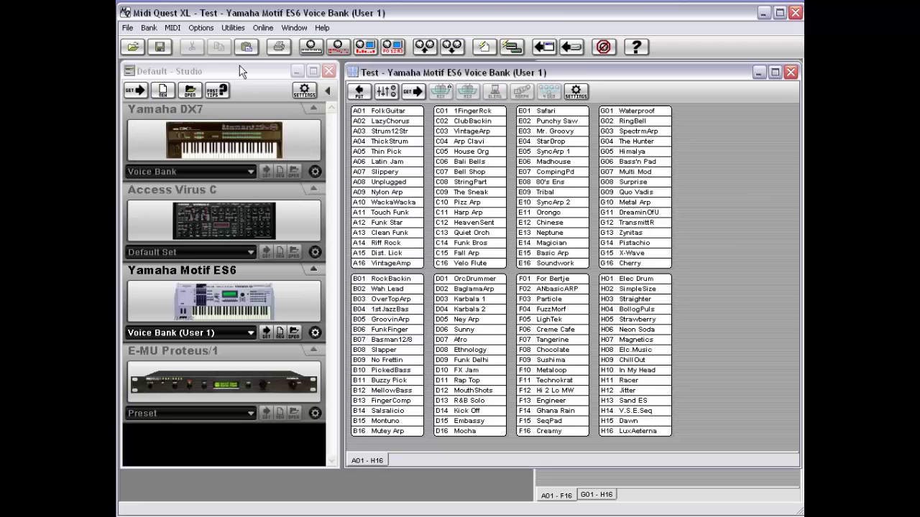
Examine the Test bank's editing commands and its list of undo levels, leaving the undo history without reverting anything.
click(148, 28)
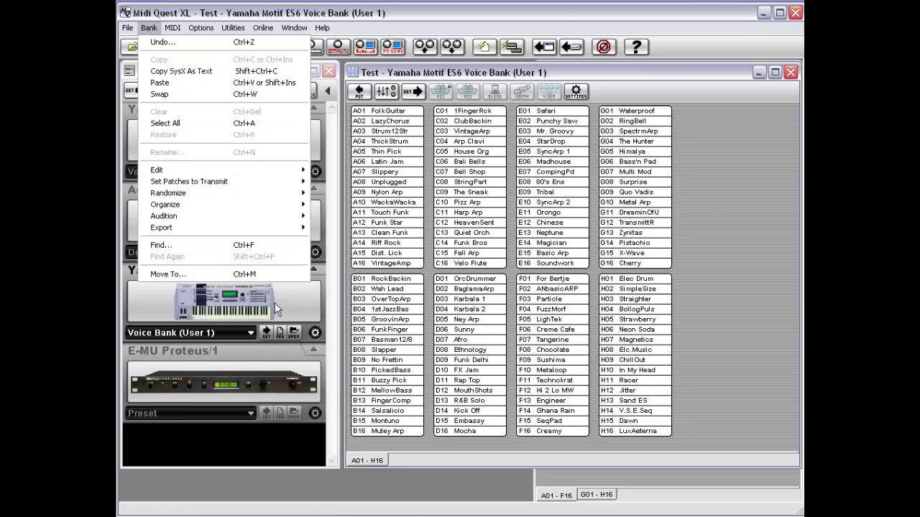
click(730, 237)
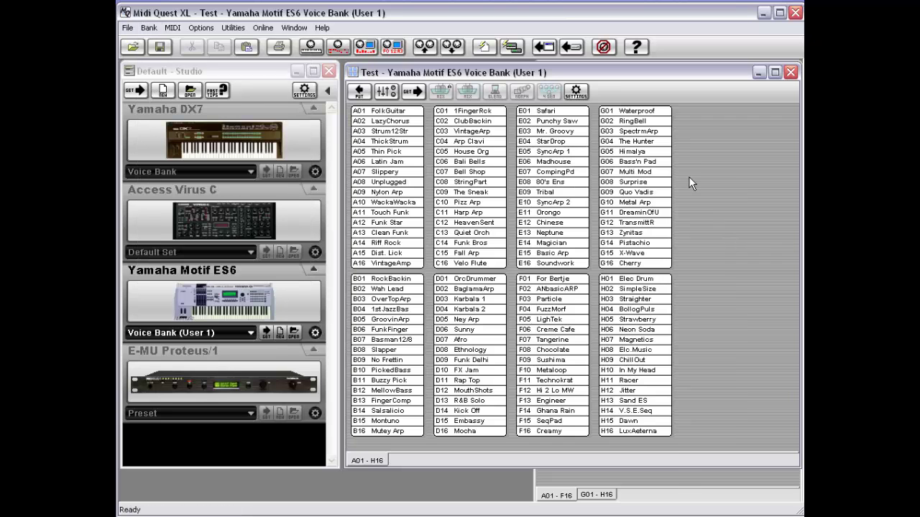
right_click(688, 176)
click(678, 184)
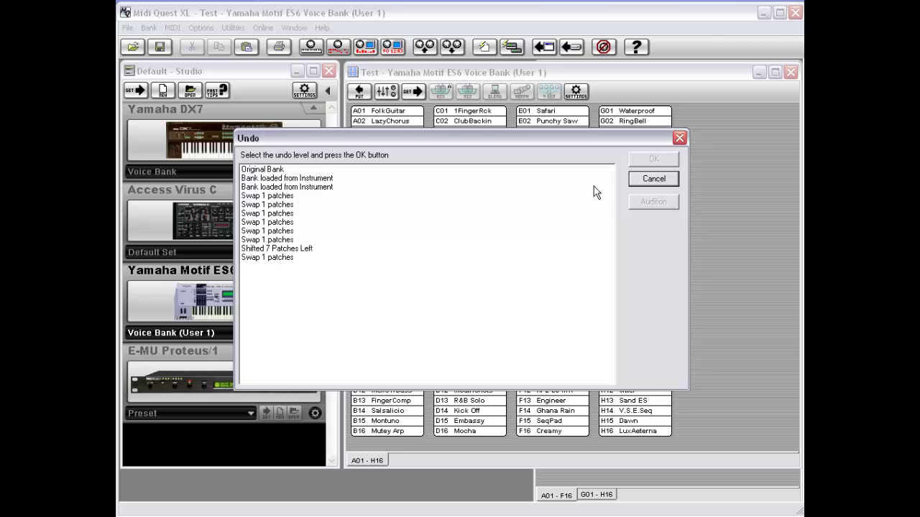
click(646, 179)
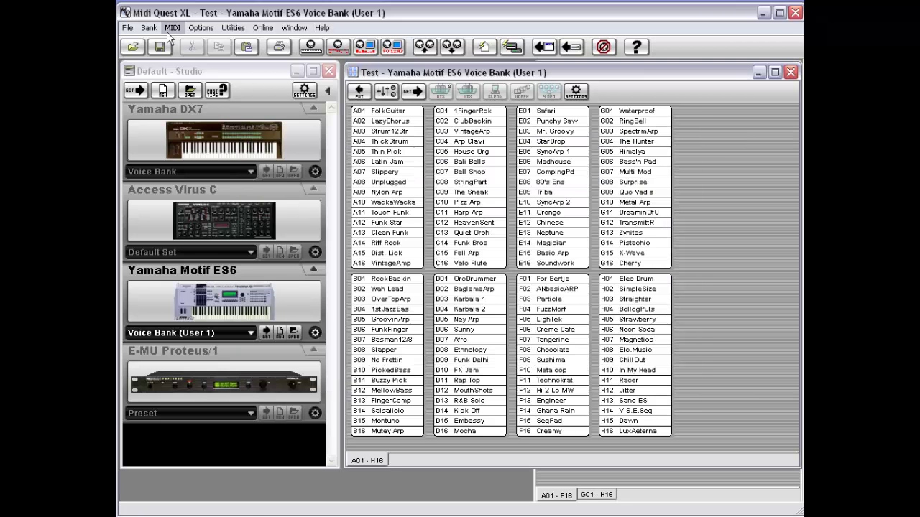
Review the Patch Edit and Bank Edit preferences, and leave them without making changes.
click(202, 28)
click(216, 54)
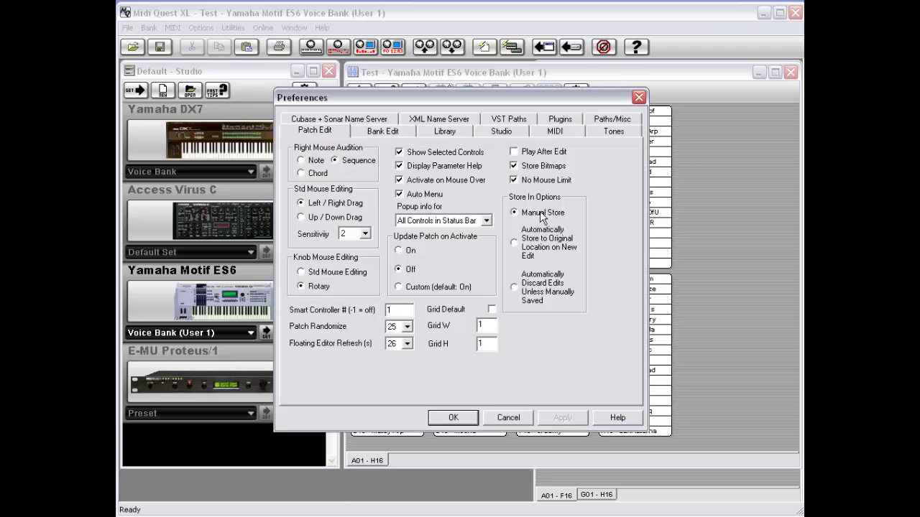
click(378, 133)
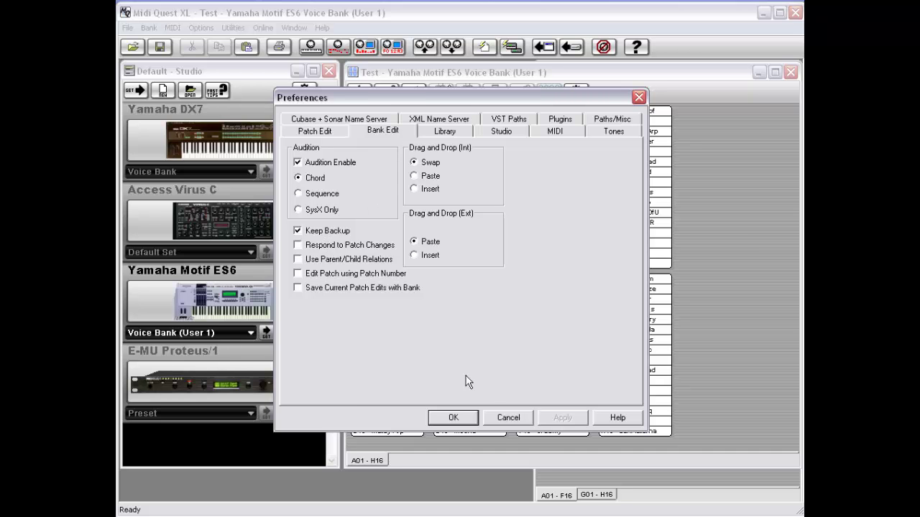
click(509, 418)
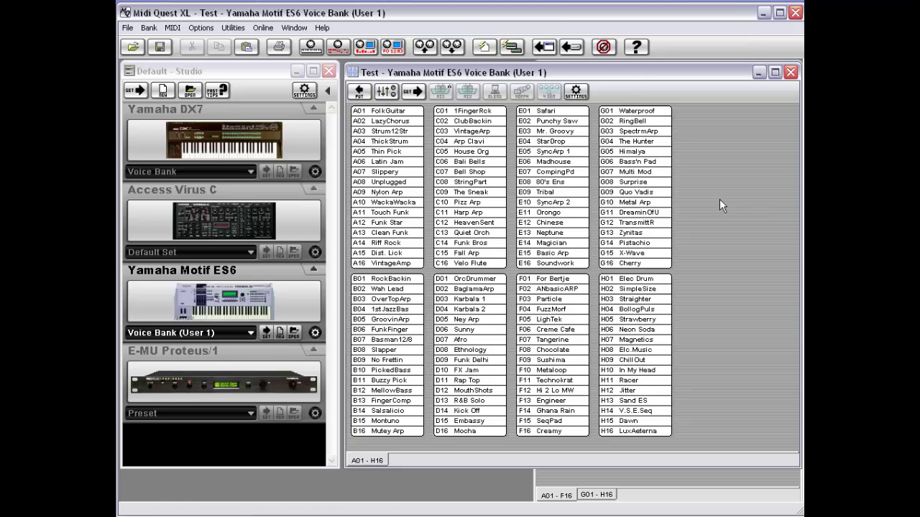
Browse the Test bank's undo levels from the swap entries up to the first Bank loaded from Instrument, and cancel without reverting.
right_click(687, 163)
click(678, 170)
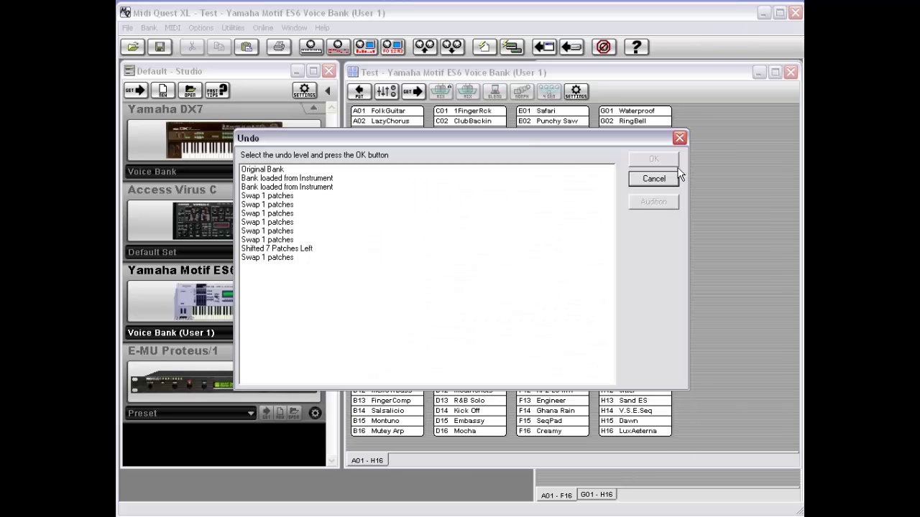
click(286, 223)
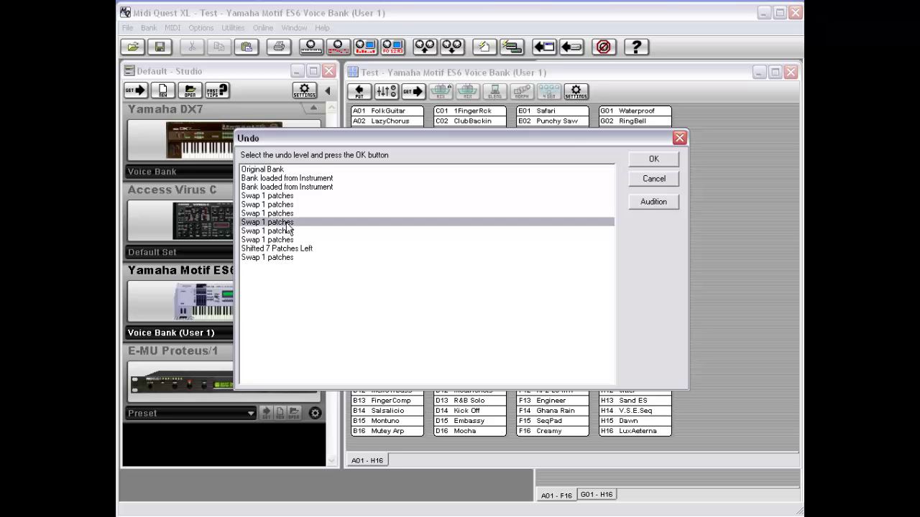
click(285, 214)
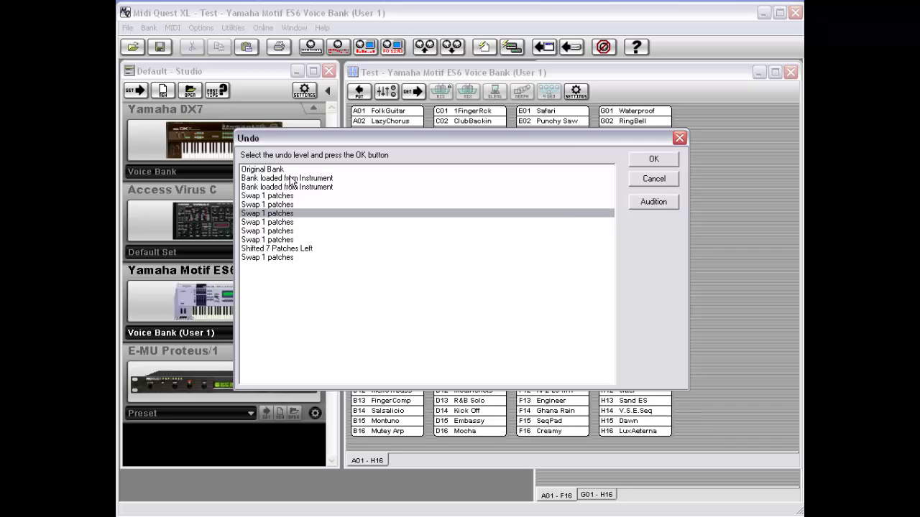
click(285, 196)
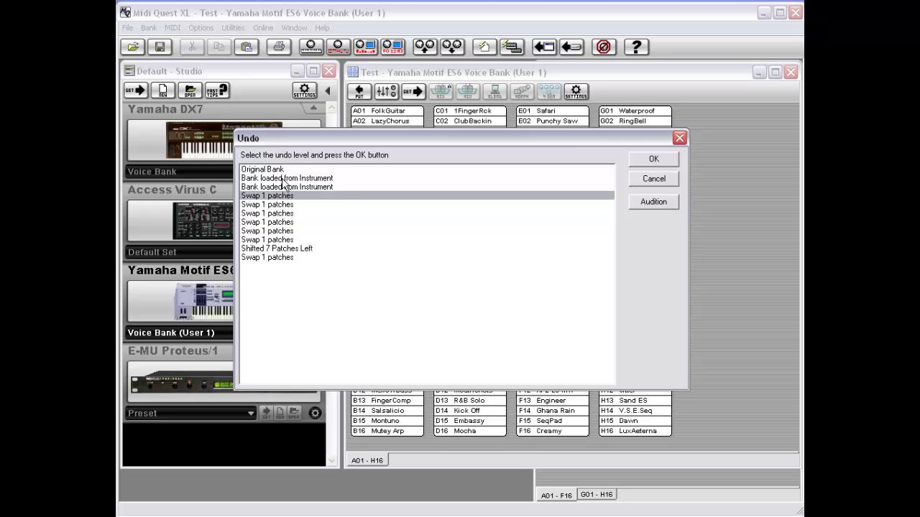
click(284, 178)
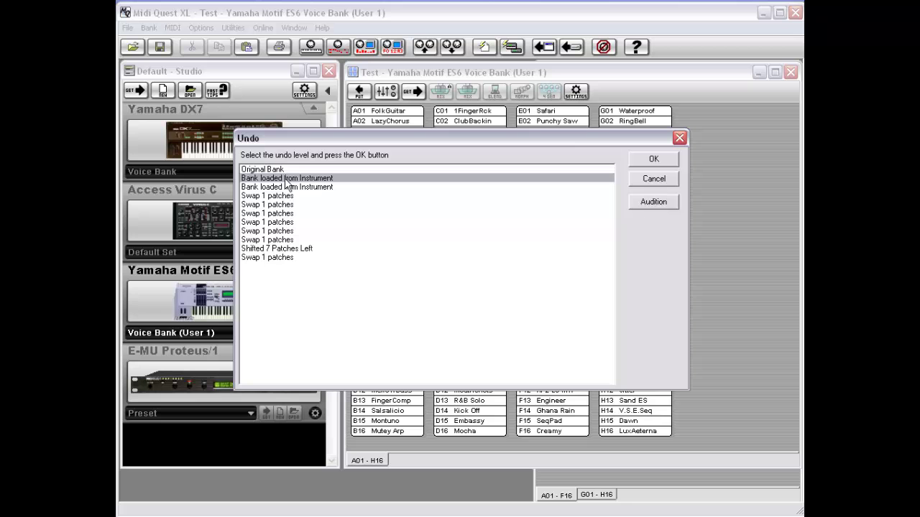
click(654, 179)
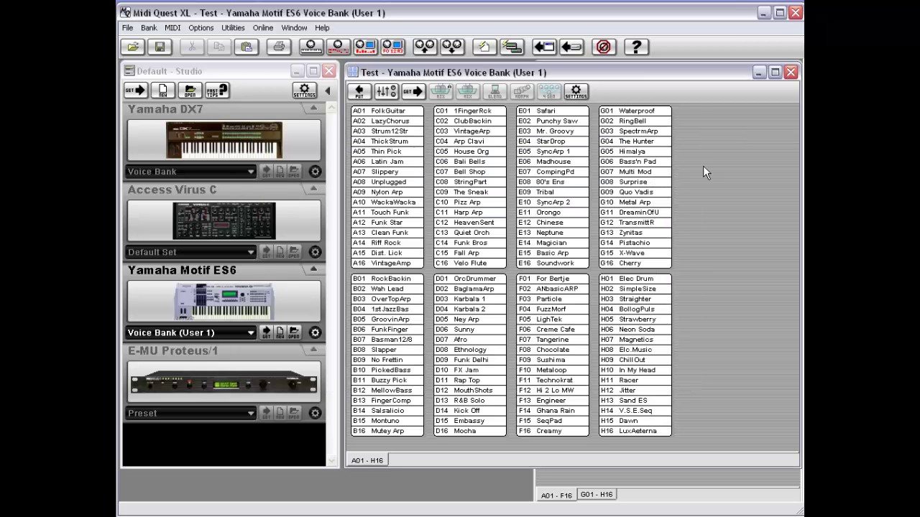
right_click(686, 160)
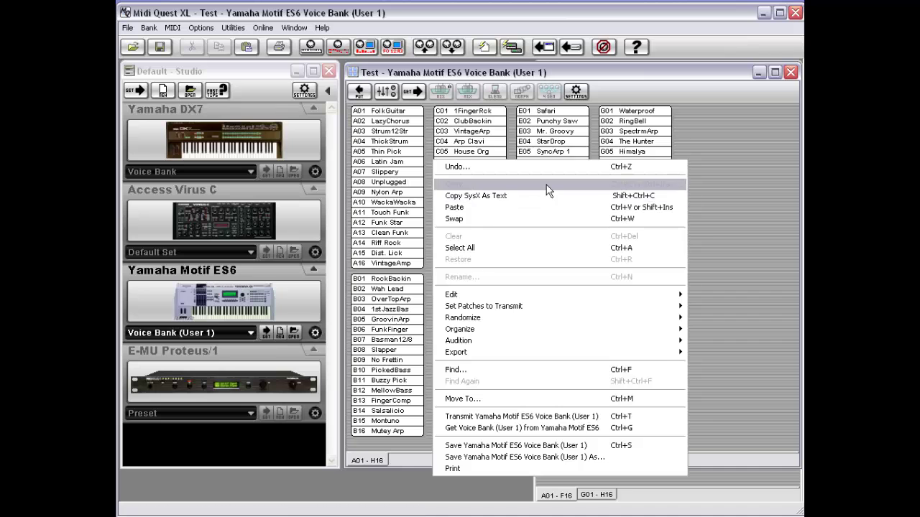
click(722, 159)
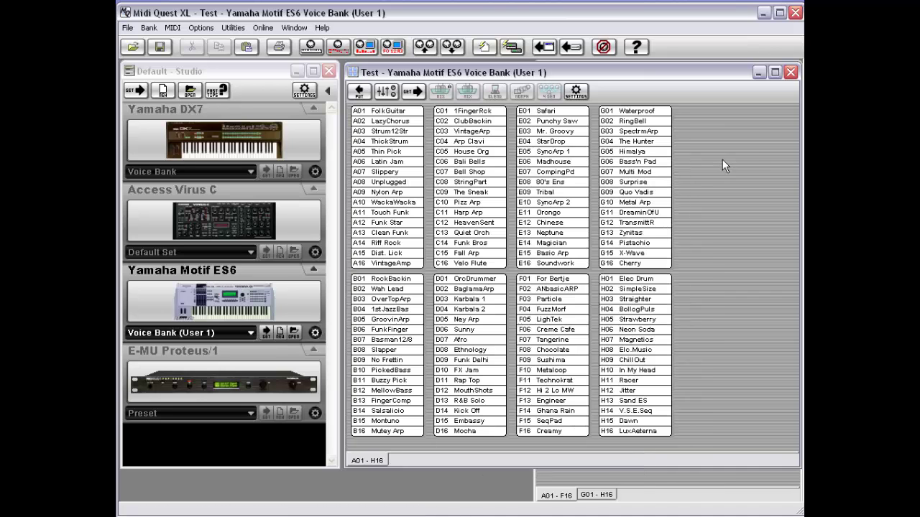
Select patches A03 to A05, A08, A11, C09, E11 and E13 in the Test bank and copy them.
click(419, 134)
drag(420, 136, 411, 157)
ctrl+click(410, 182)
ctrl+click(408, 213)
ctrl+click(477, 194)
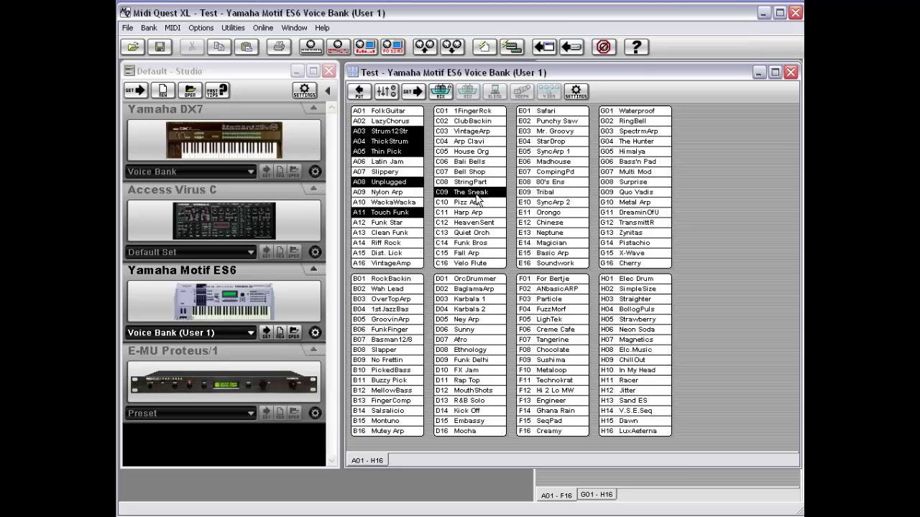
ctrl+click(554, 214)
ctrl+click(563, 233)
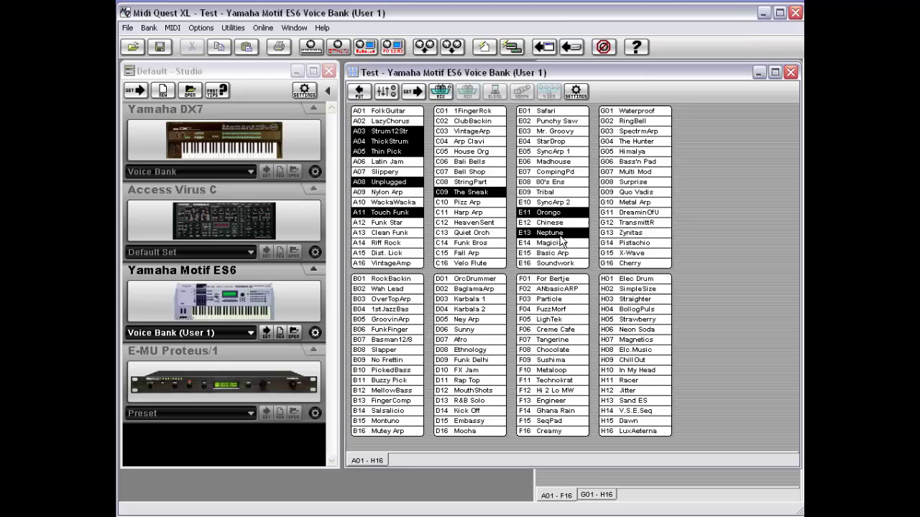
right_click(681, 170)
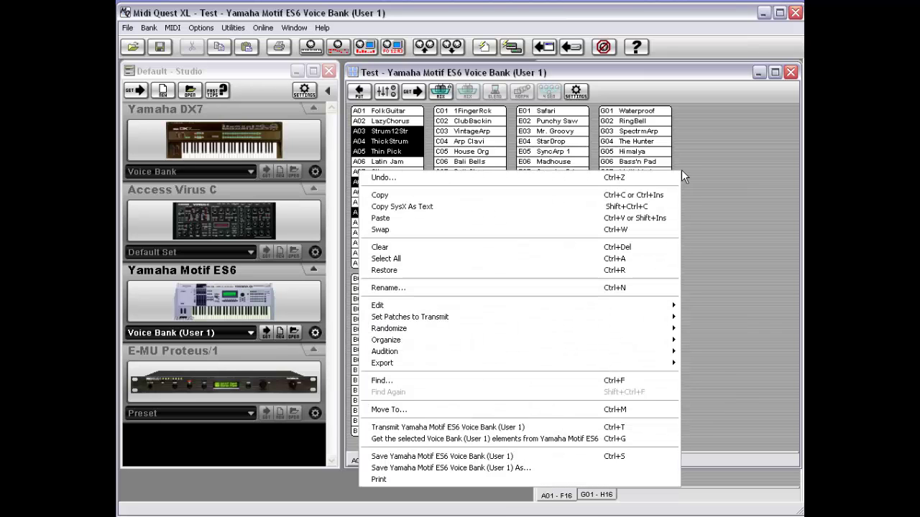
click(645, 194)
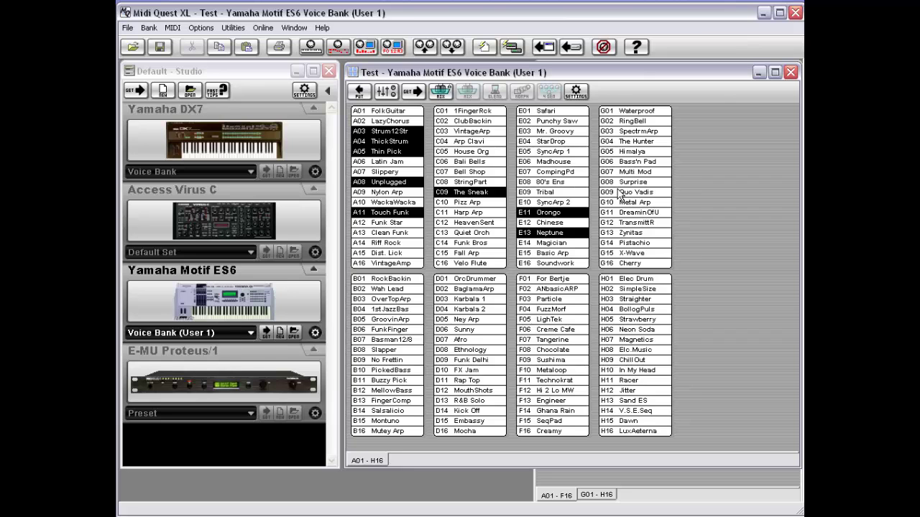
Paste the copied patches into slots B02 to B10 of the New Motif ES6 voice bank.
key(ctrl+v)
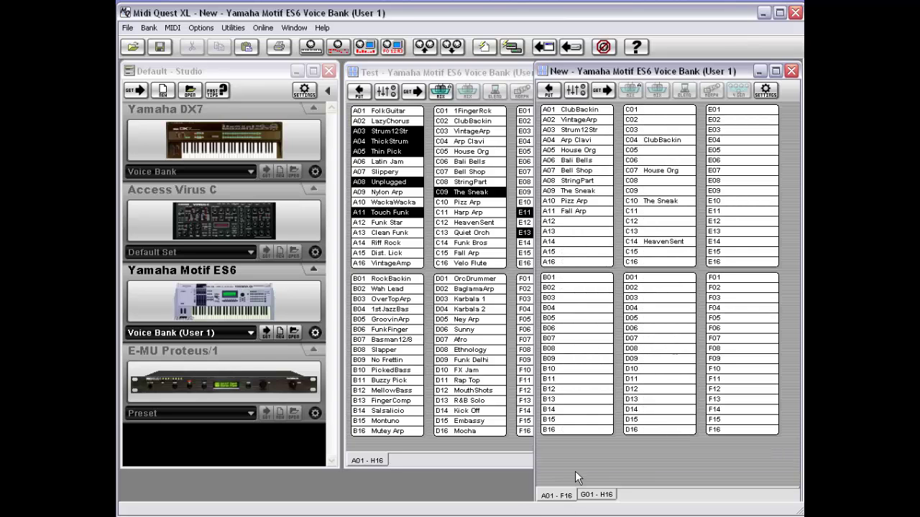
drag(612, 288, 599, 370)
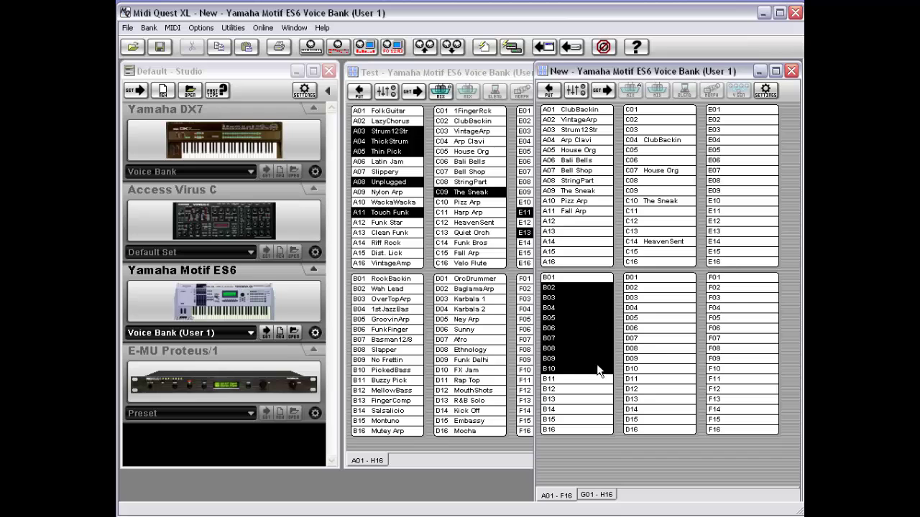
right_click(618, 320)
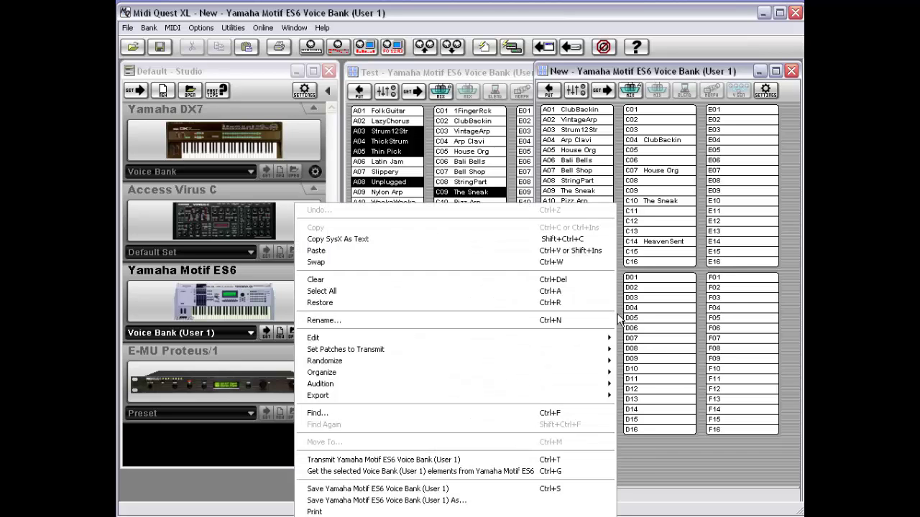
click(577, 250)
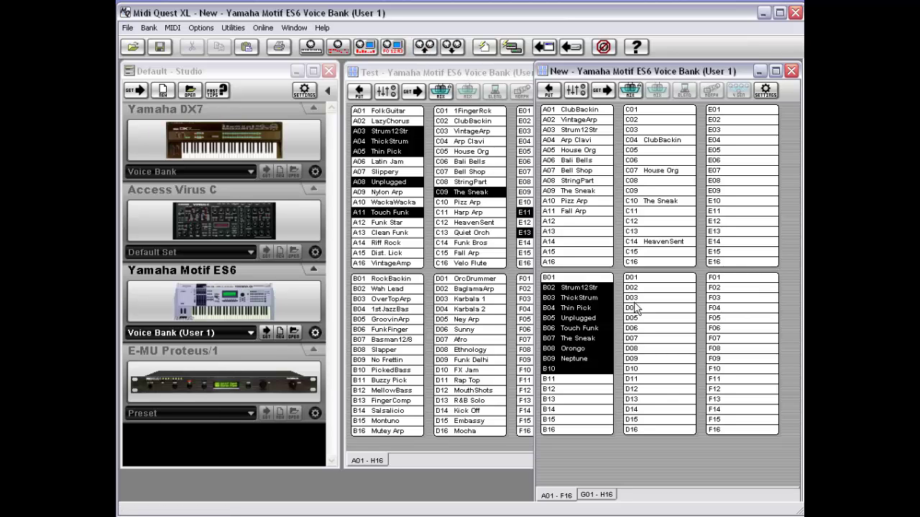
Copy the Test bank's SysX data as text and paste it into an empty Notepad document.
click(461, 77)
right_click(686, 169)
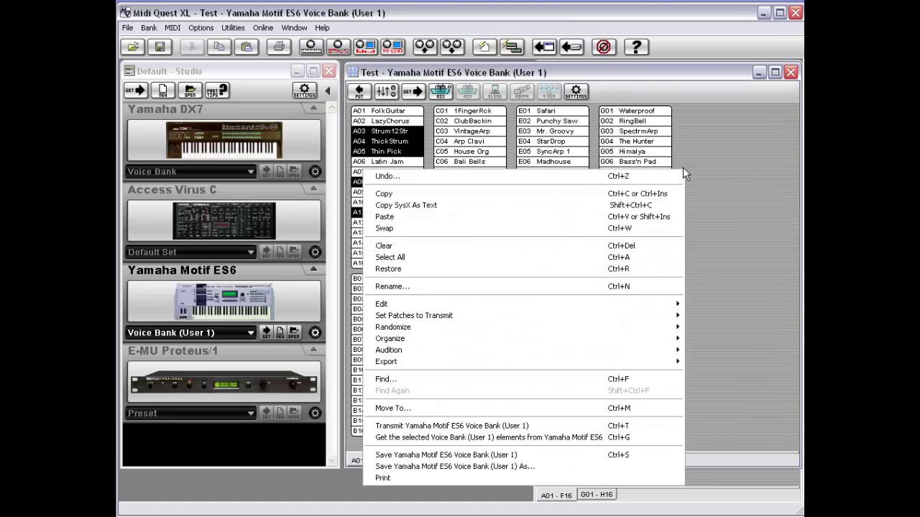
click(440, 205)
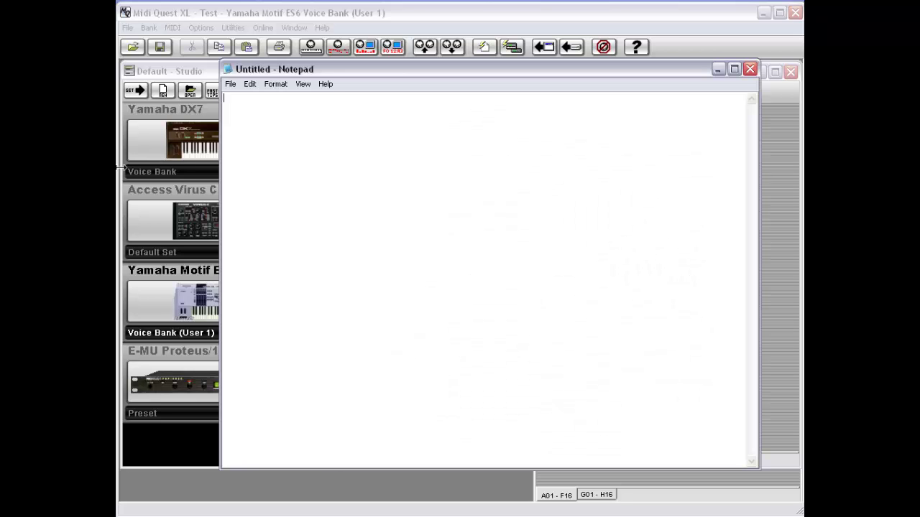
click(249, 85)
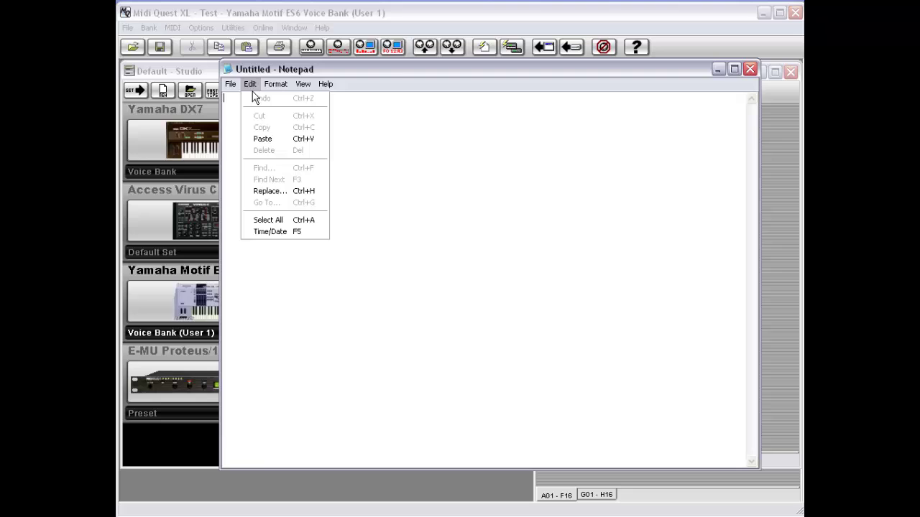
click(262, 139)
Look over the pasted hexadecimal SysX text and close Notepad without saving it.
drag(751, 173, 751, 197)
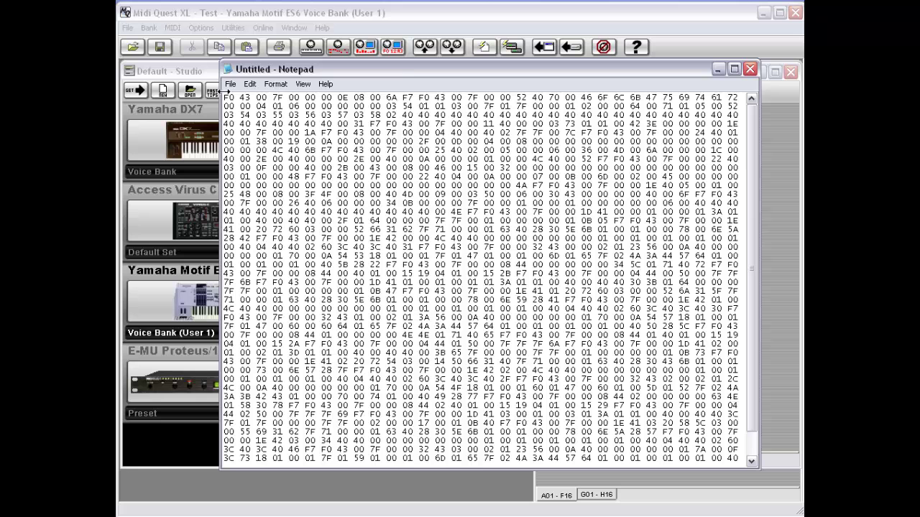
double_click(228, 69)
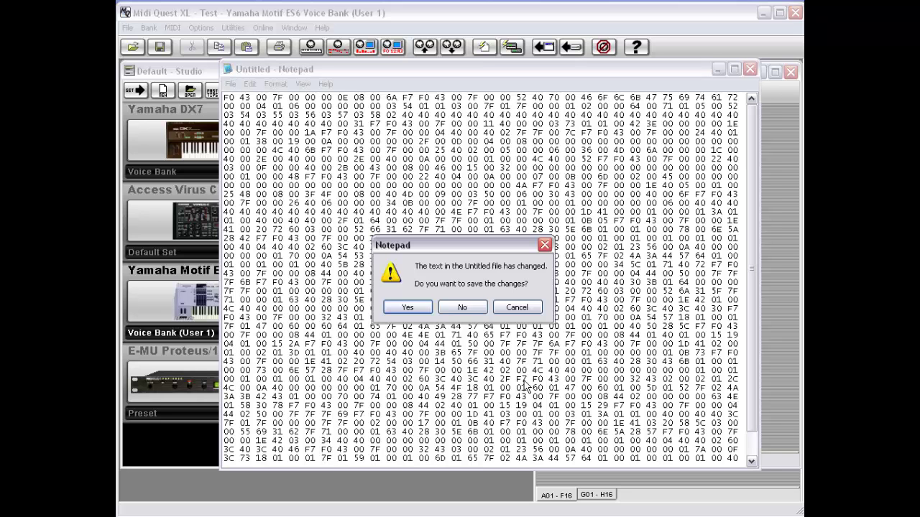
click(462, 307)
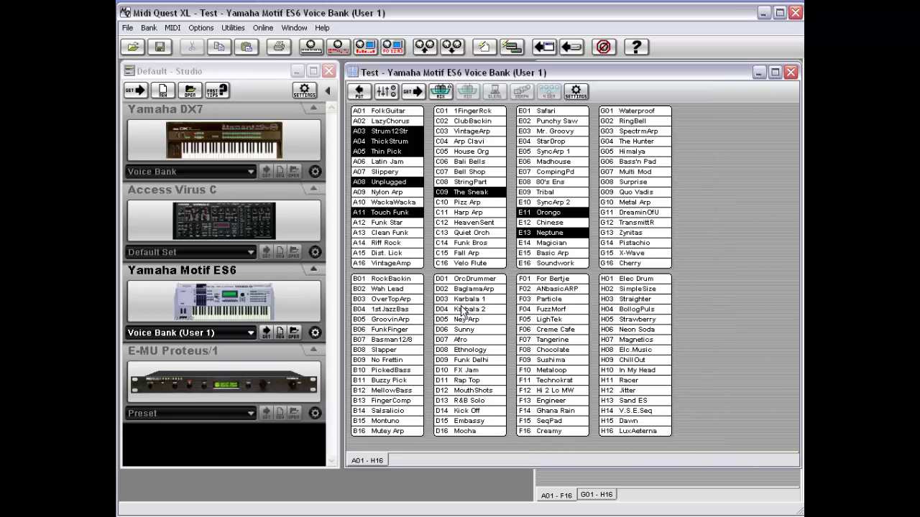
Return to the Test bank and copy patches A03 to A07, A09 and A10.
right_click(692, 168)
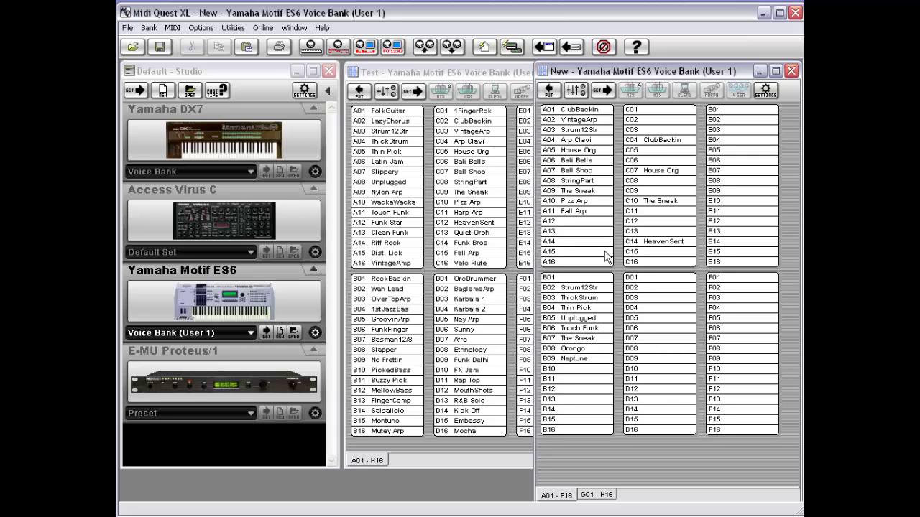
click(455, 75)
right_click(685, 158)
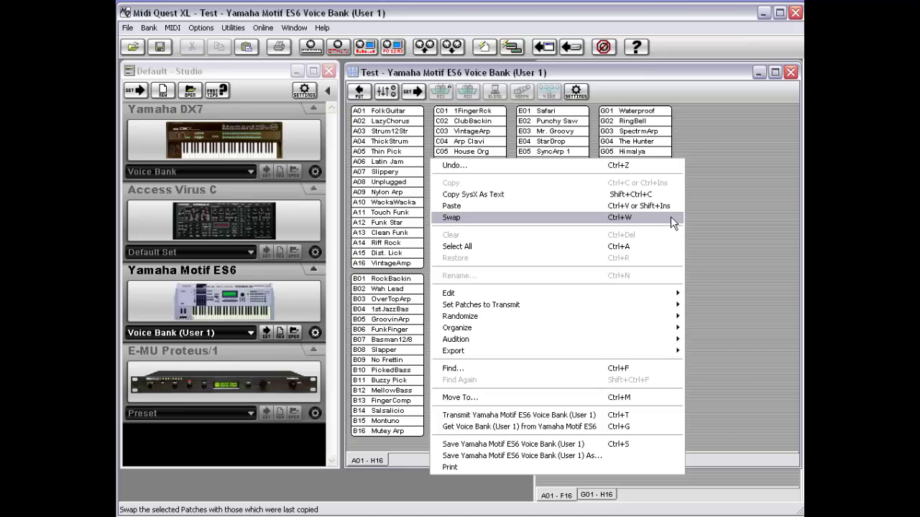
click(727, 143)
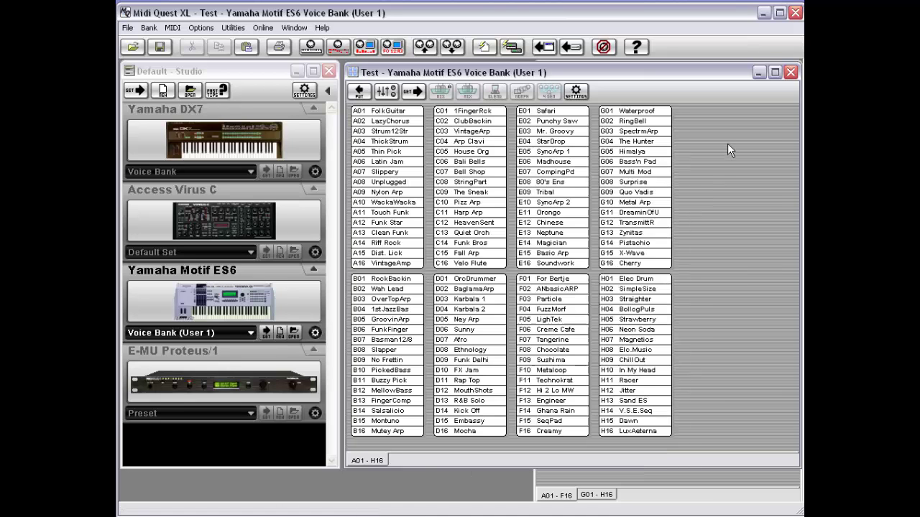
drag(428, 132, 392, 208)
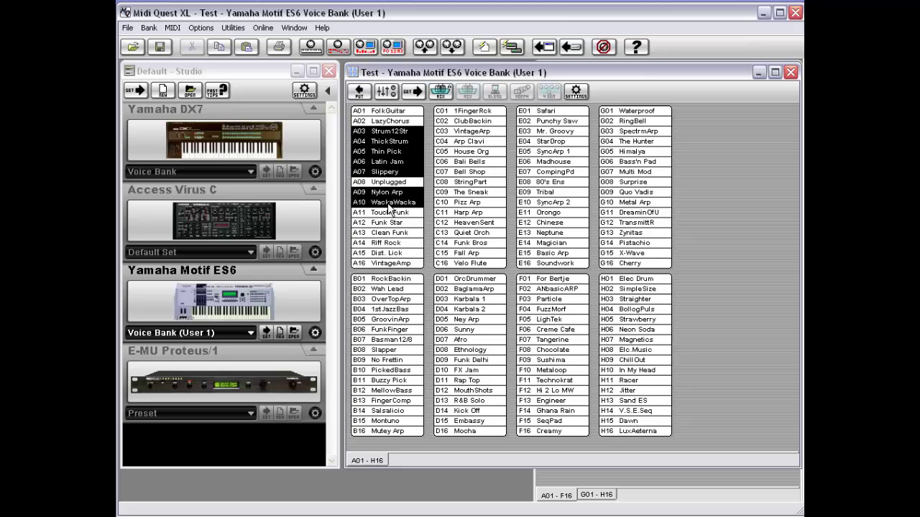
right_click(429, 185)
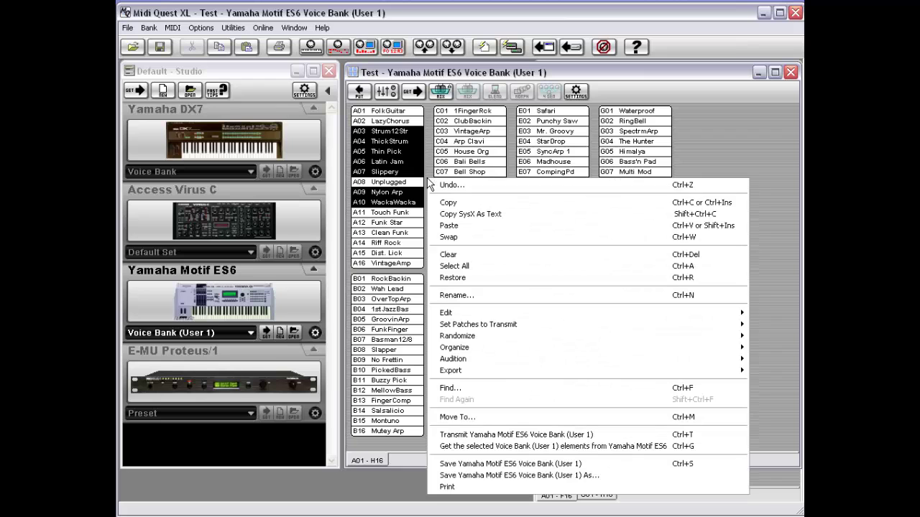
click(459, 206)
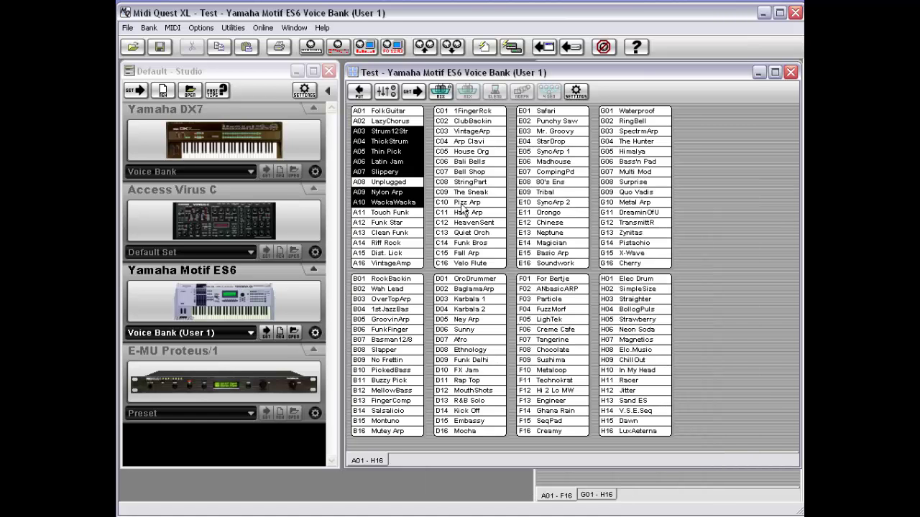
Select patches H03 to H07, H09, H10 and H13 in the Test bank and swap them with the copied patches.
click(677, 296)
click(666, 300)
drag(662, 303, 658, 342)
ctrl+click(650, 360)
ctrl+click(654, 370)
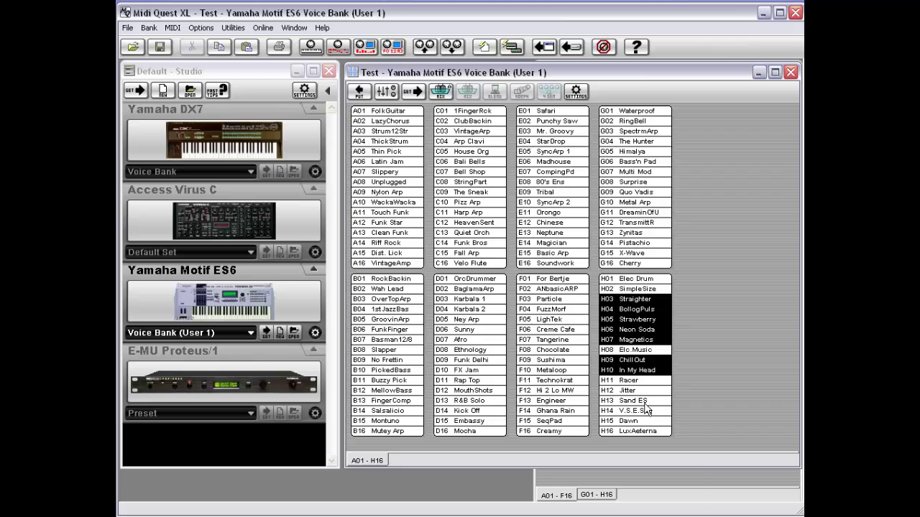
right_click(700, 288)
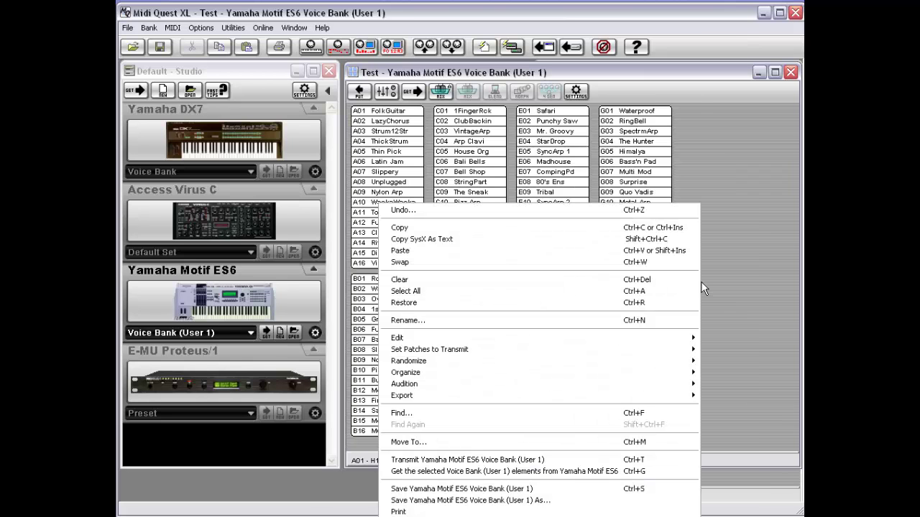
click(618, 263)
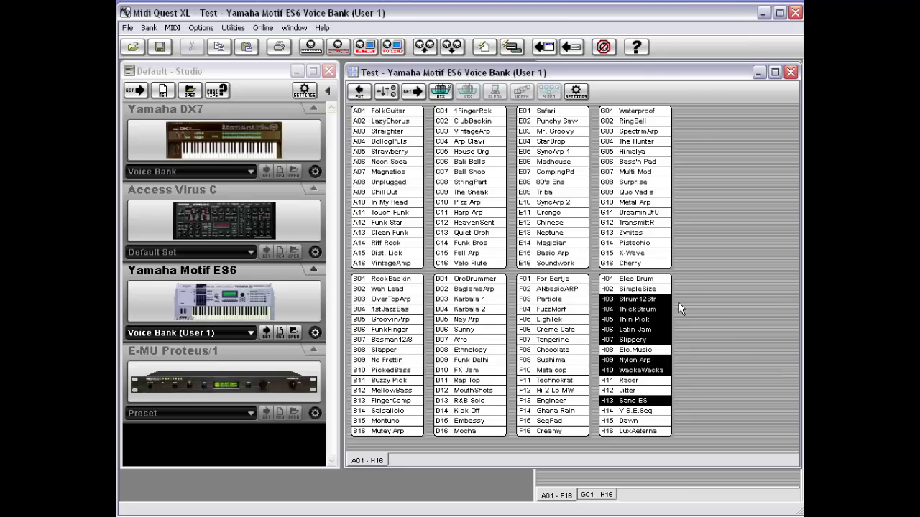
Clear patches G06 to G12, G15 and G16 in the Test bank.
right_click(683, 247)
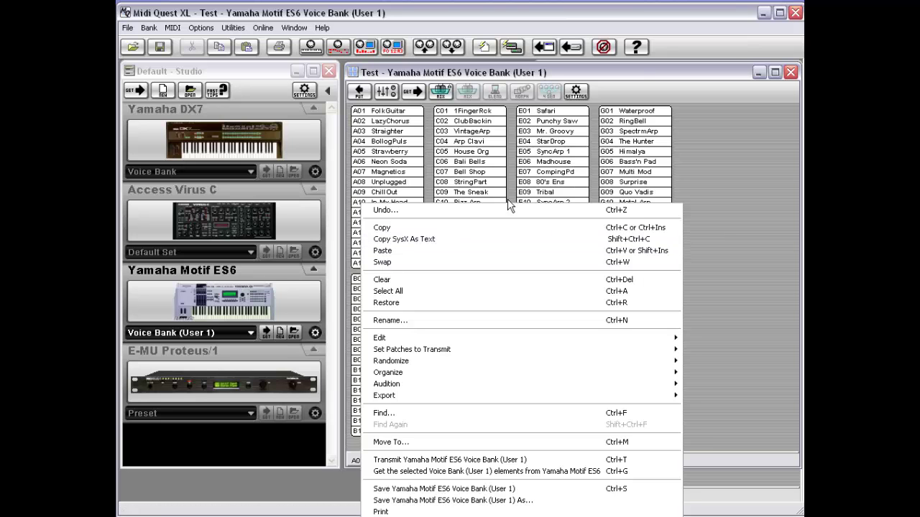
click(682, 160)
drag(633, 162, 645, 228)
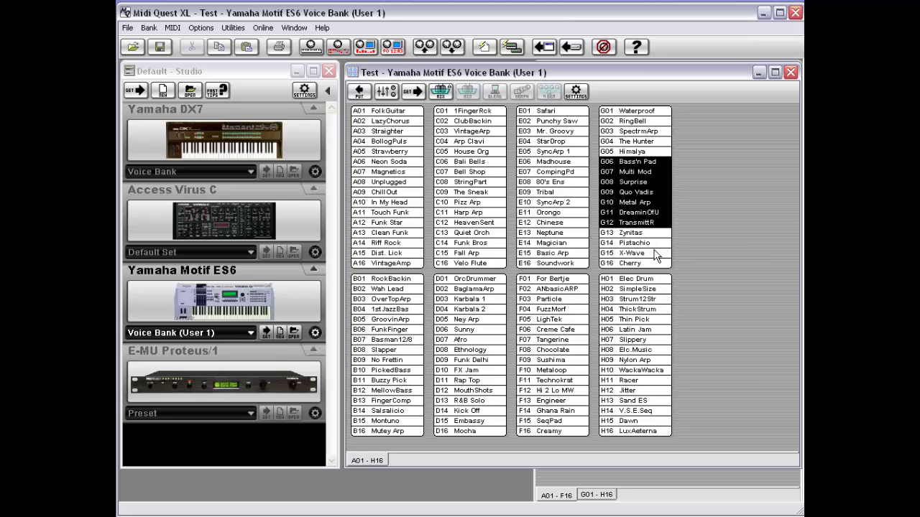
ctrl+click(655, 252)
ctrl+click(653, 263)
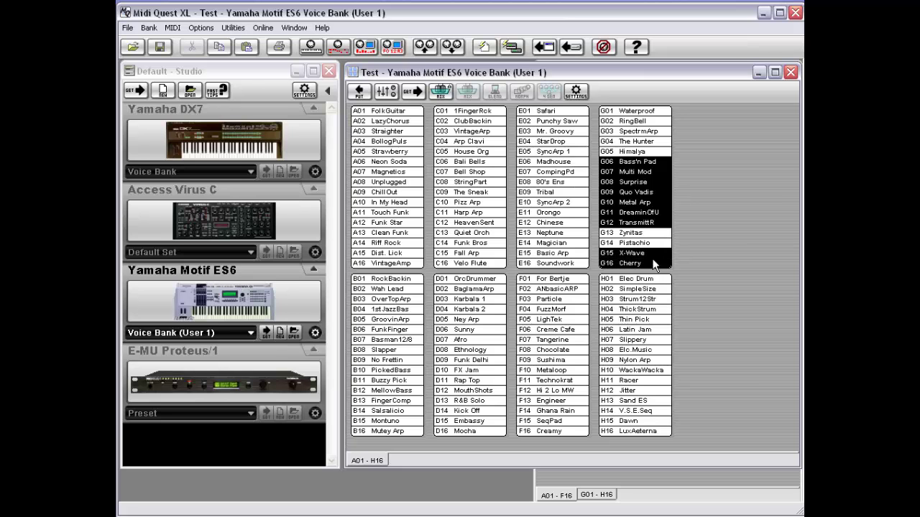
right_click(687, 190)
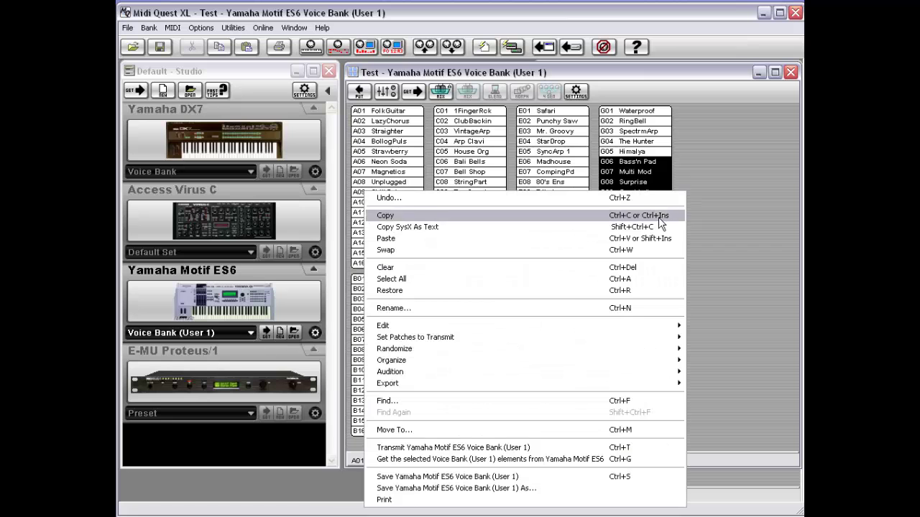
click(654, 267)
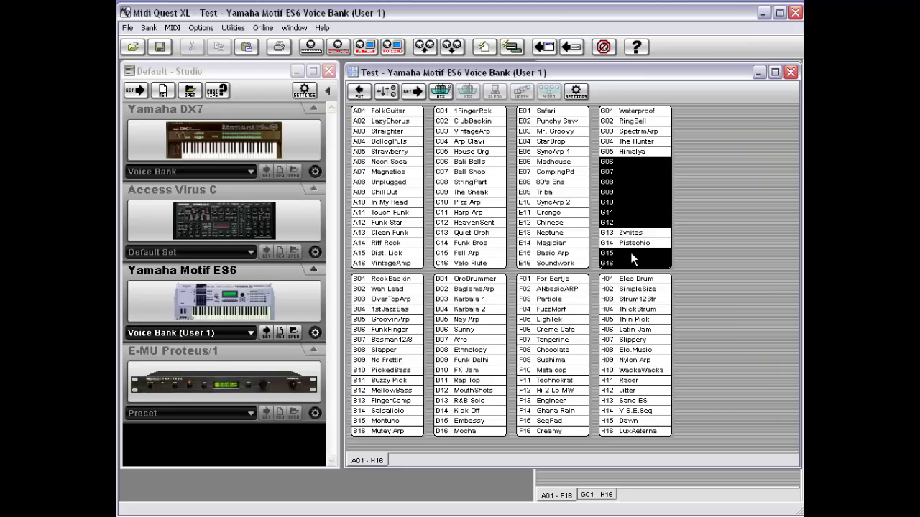
Select all patches in the Test bank, then deselect them.
right_click(683, 193)
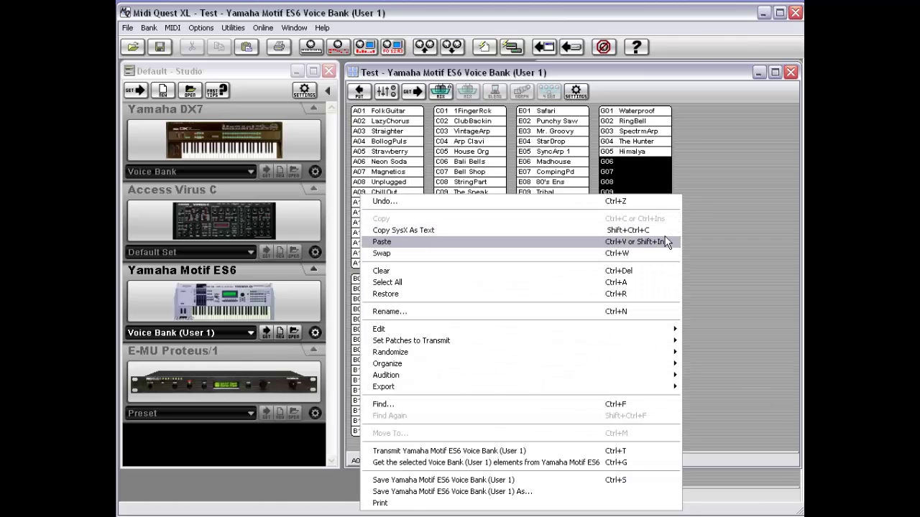
click(656, 283)
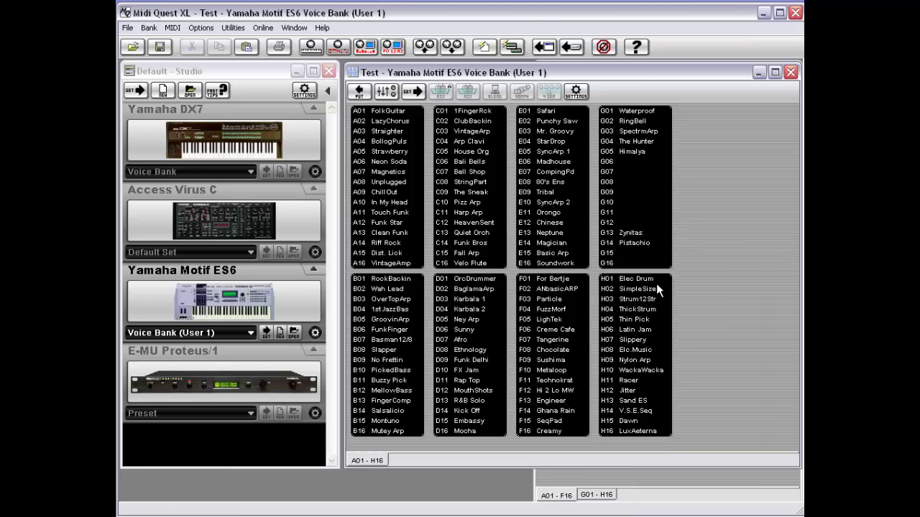
right_click(681, 198)
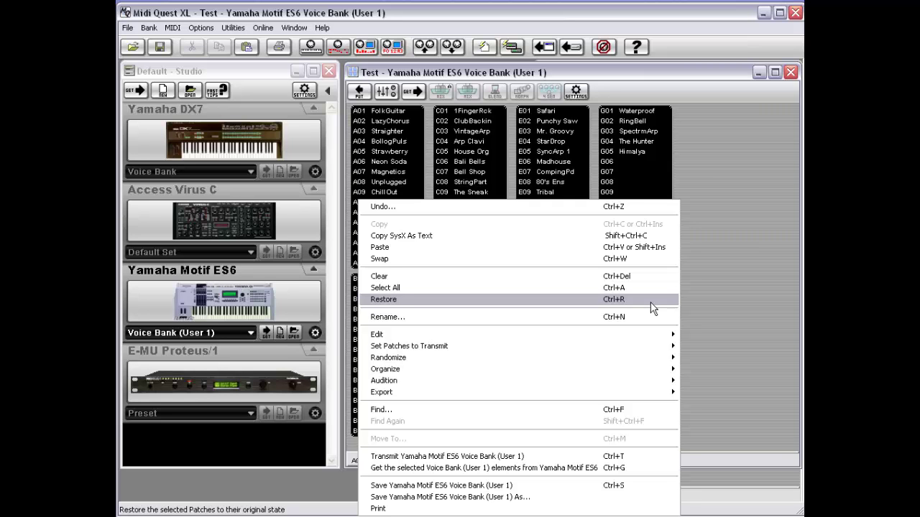
click(726, 175)
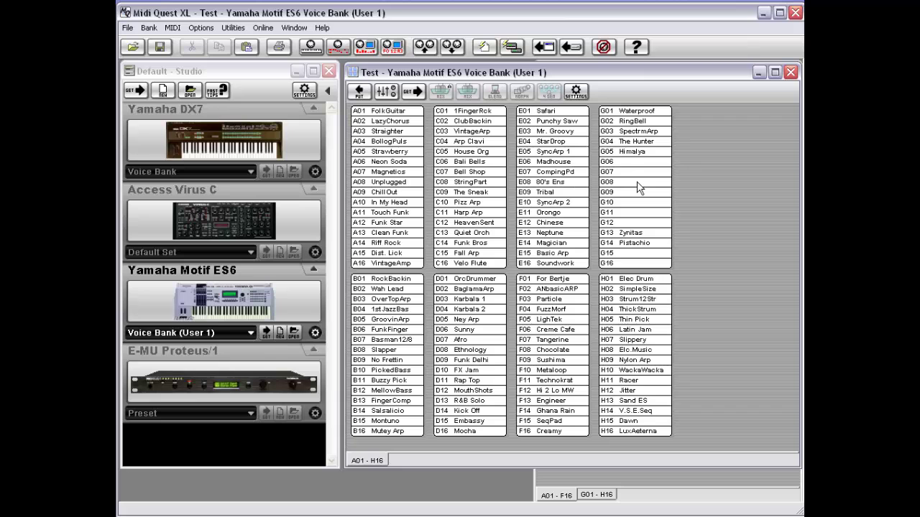
Try to restore the cleared patches G08 to G10 and G12 to their original state.
drag(661, 182, 656, 207)
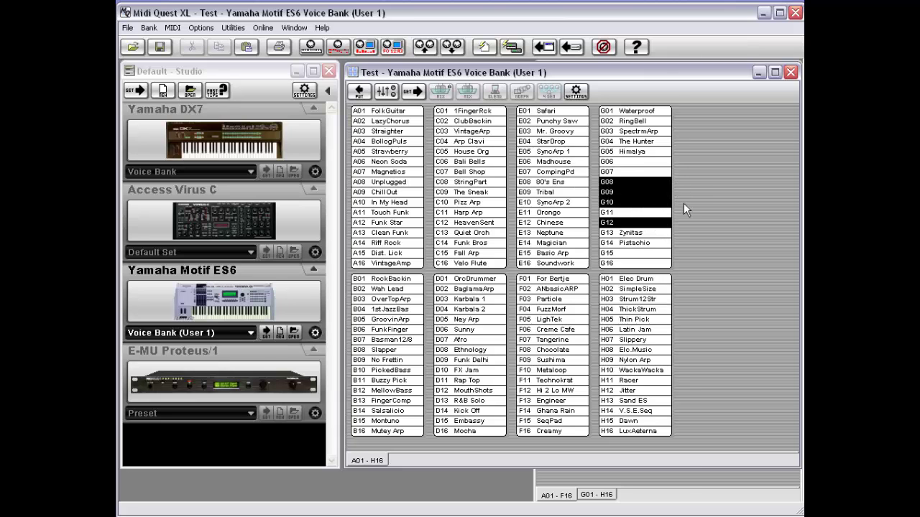
right_click(691, 185)
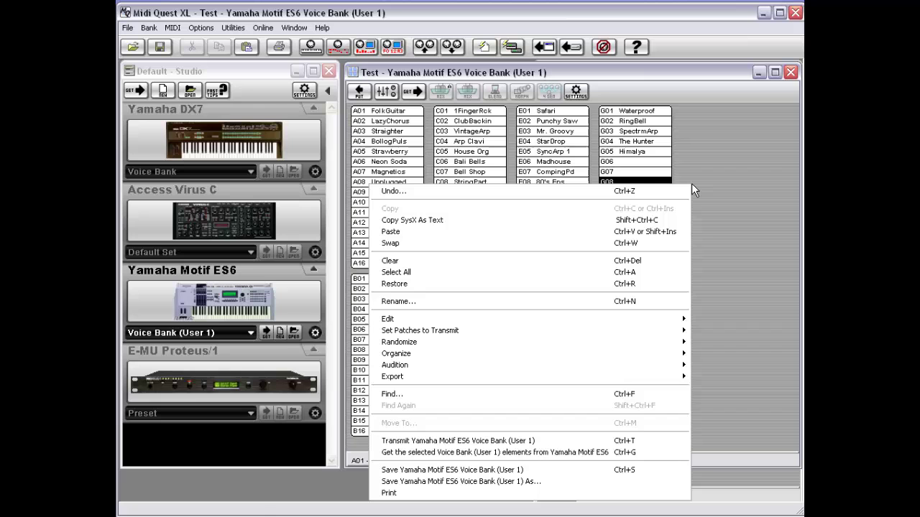
click(648, 283)
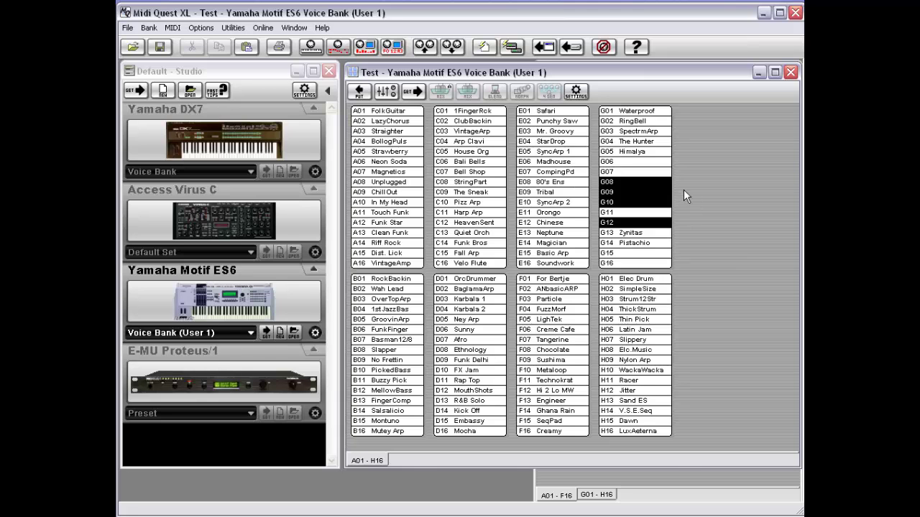
right_click(683, 189)
click(580, 253)
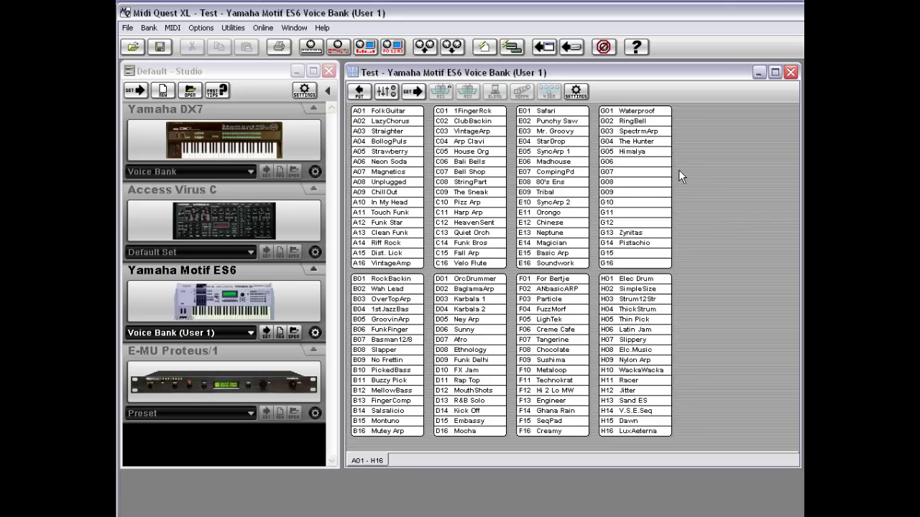
Restore the cleared patches G07 to G09 and G11 to their original state.
drag(668, 173, 655, 196)
ctrl+click(648, 212)
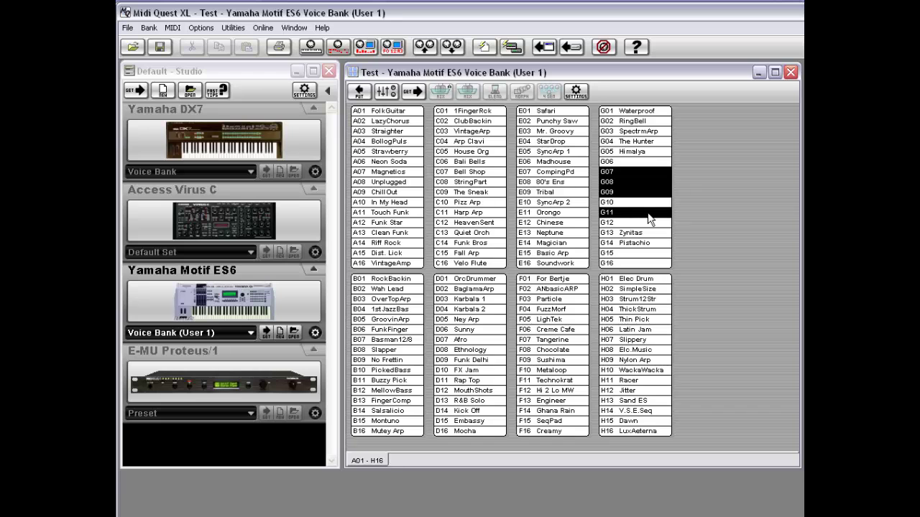
right_click(646, 177)
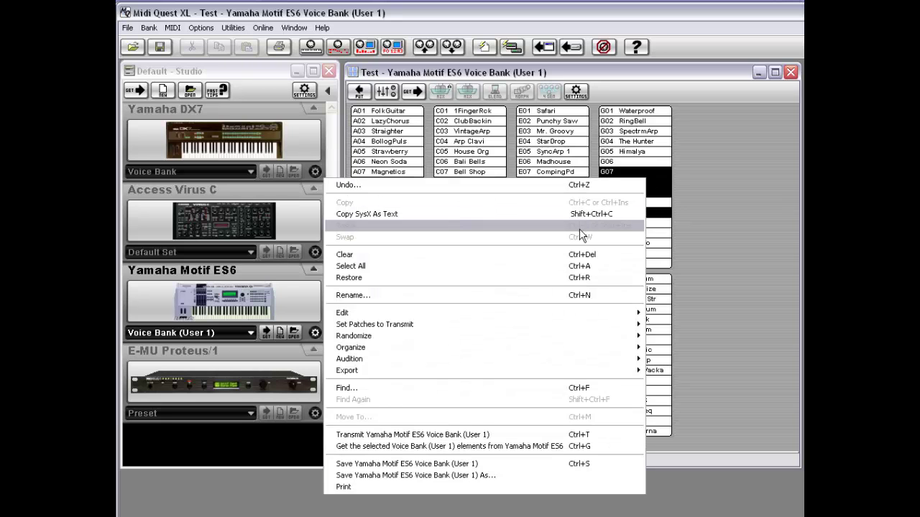
click(595, 279)
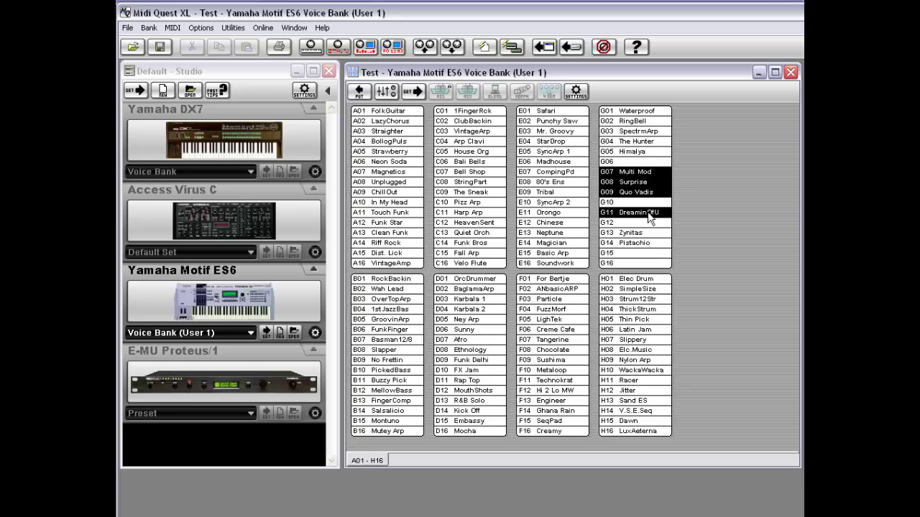
Rename the selected patches G07, G08 and G09 as Name 1, Name 2 and Name 3.
right_click(679, 157)
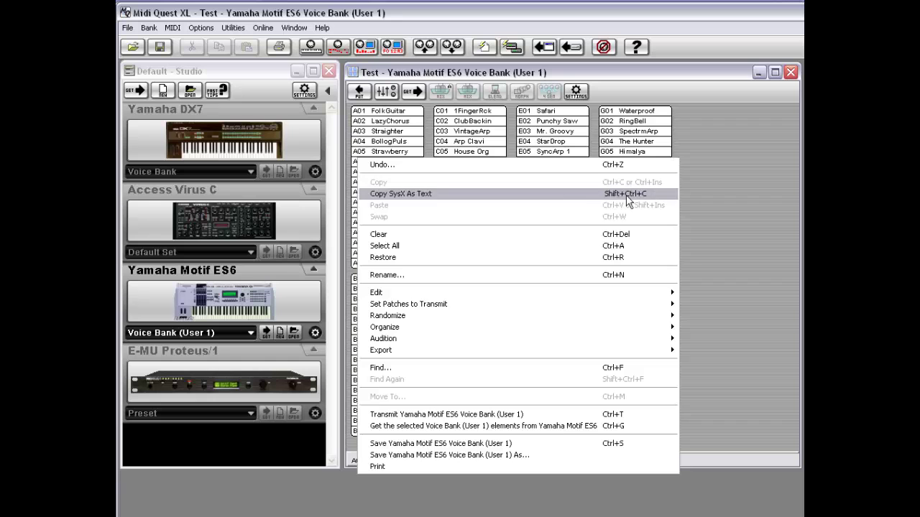
click(596, 274)
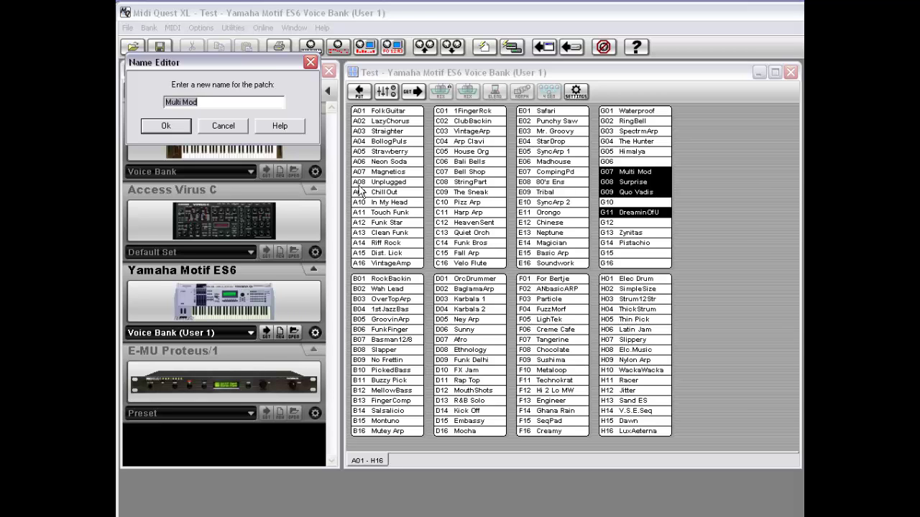
text(Name 1)
key(Return)
text(Name 2)
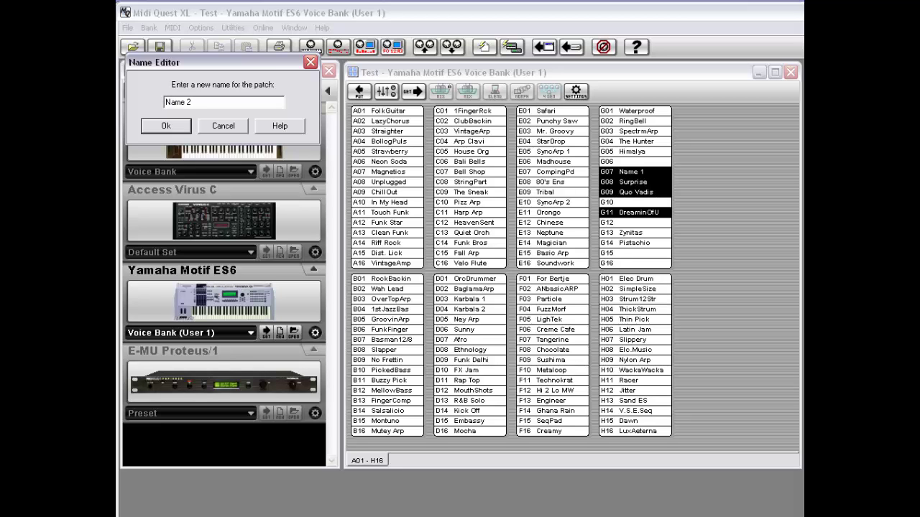
key(Return)
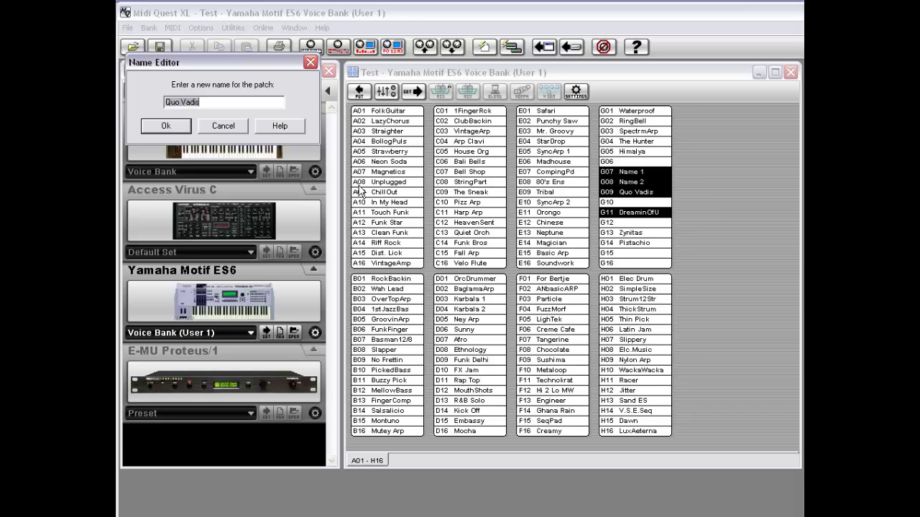
text(Name 3)
key(Return)
Rename the remaining selected patch G11 as Name 4.
text(NAme)
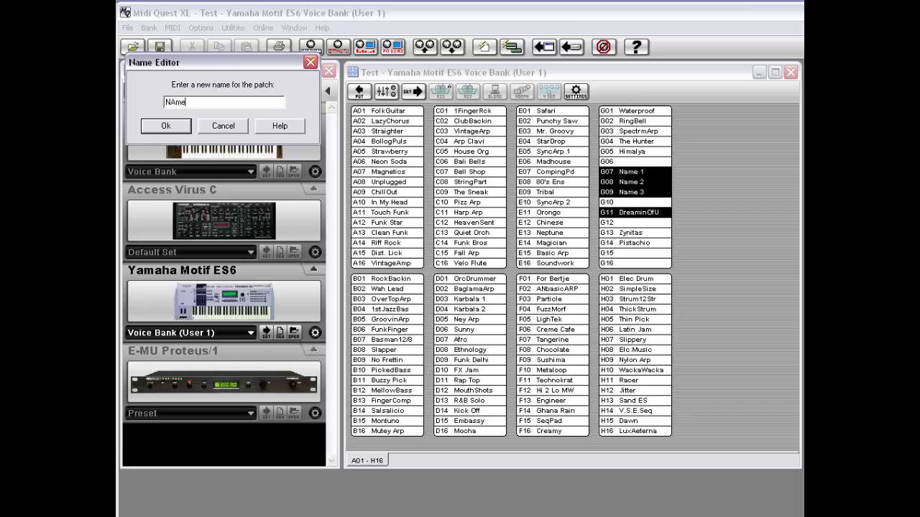
key(BackSpace)
key(BackSpace)
key(BackSpace)
key(BackSpace)
text(Name 4)
key(Return)
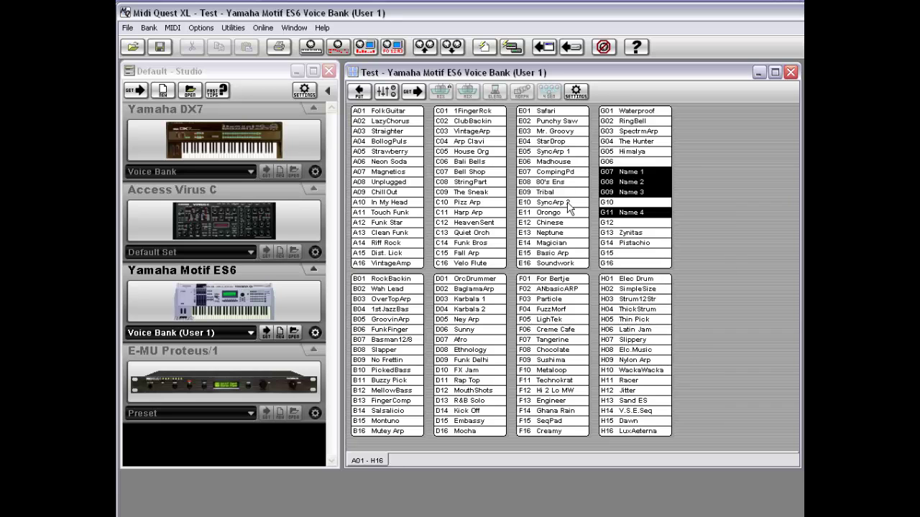
right_click(686, 164)
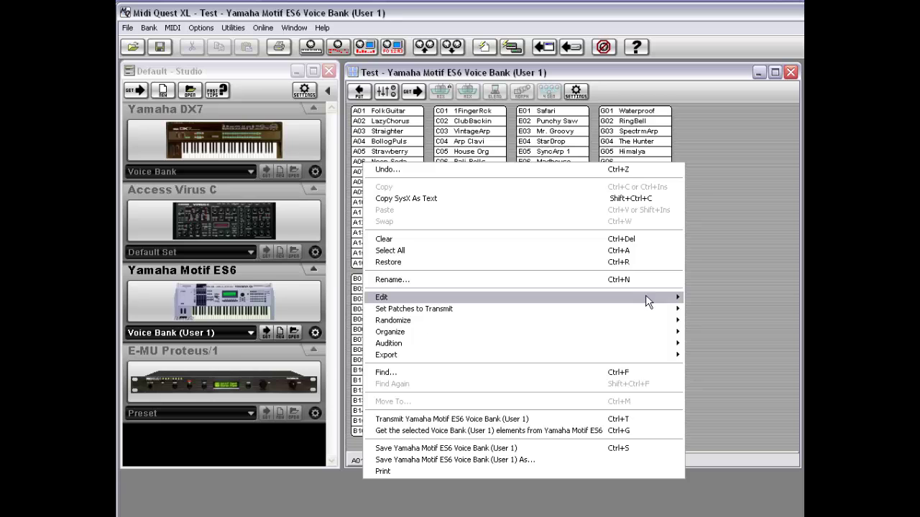
mouse_move(646, 296)
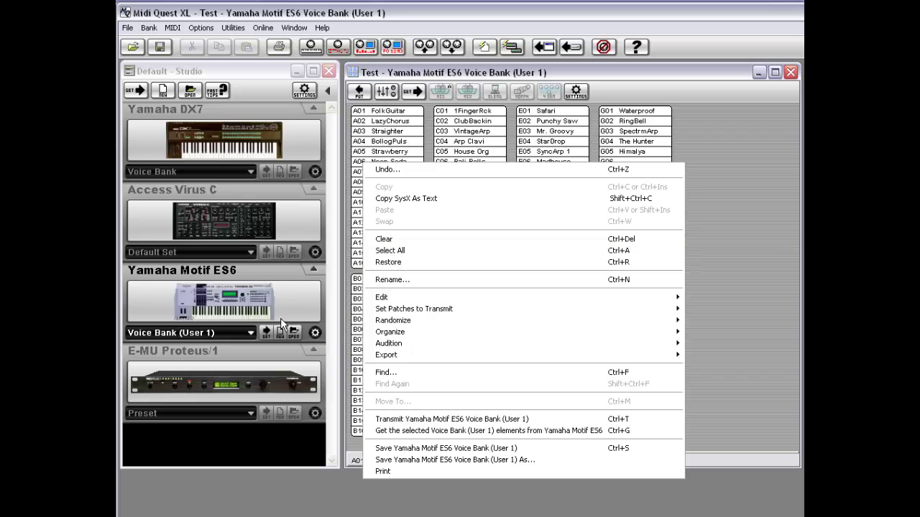
mouse_move(560, 299)
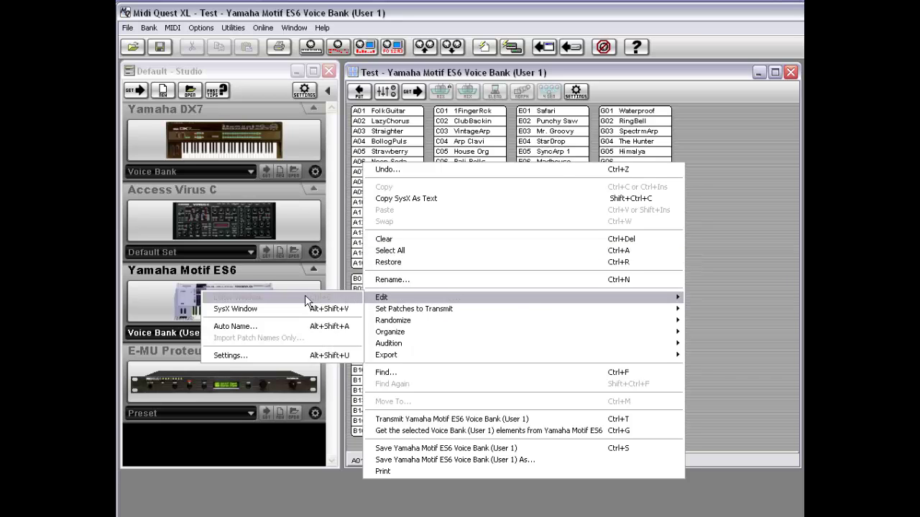
click(762, 215)
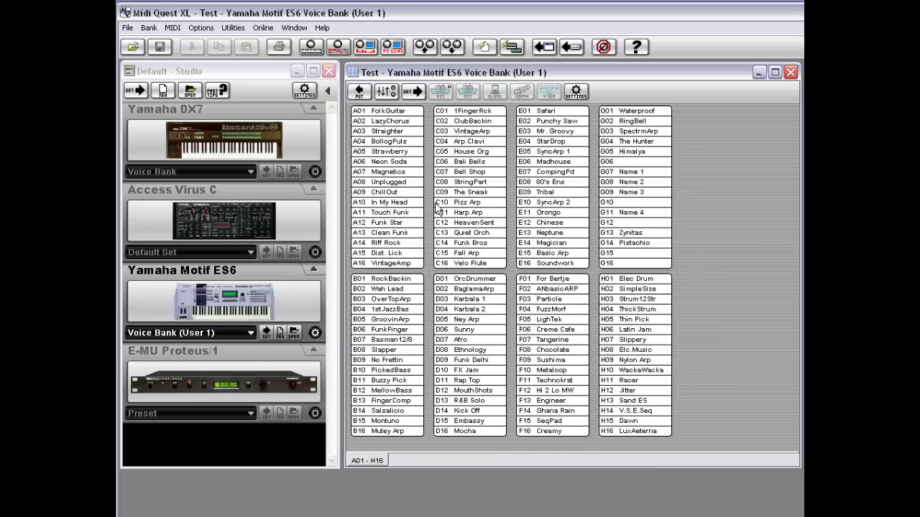
click(466, 184)
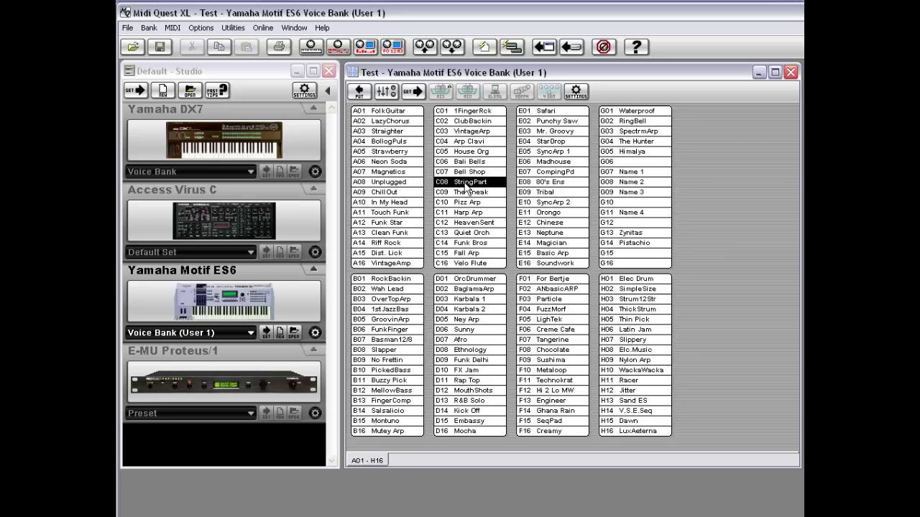
right_click(681, 157)
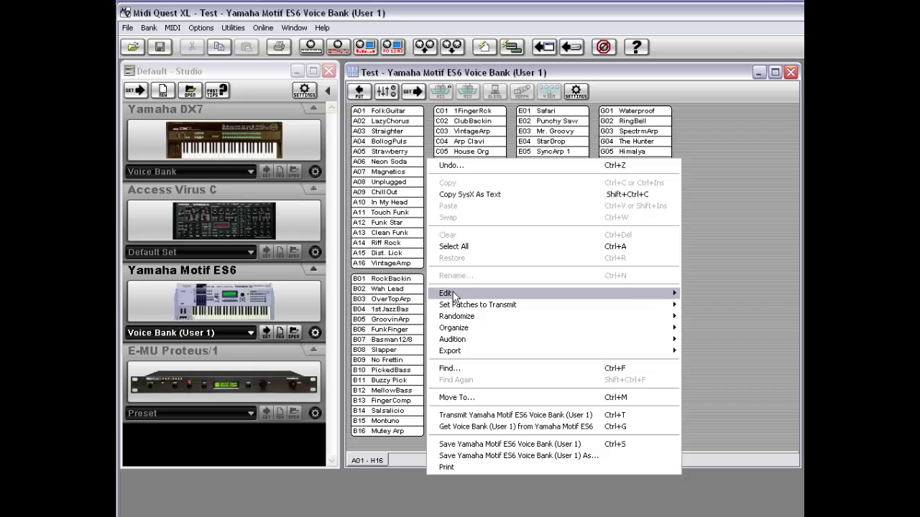
mouse_move(453, 293)
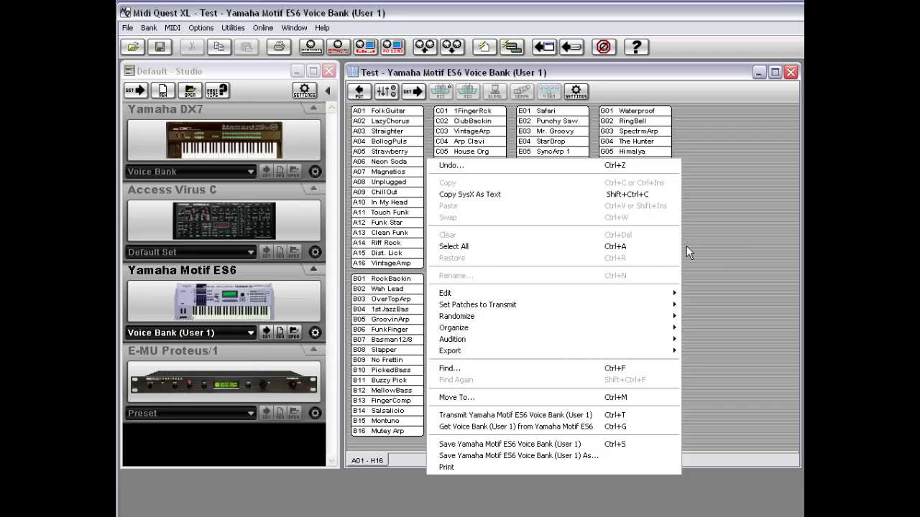
click(719, 246)
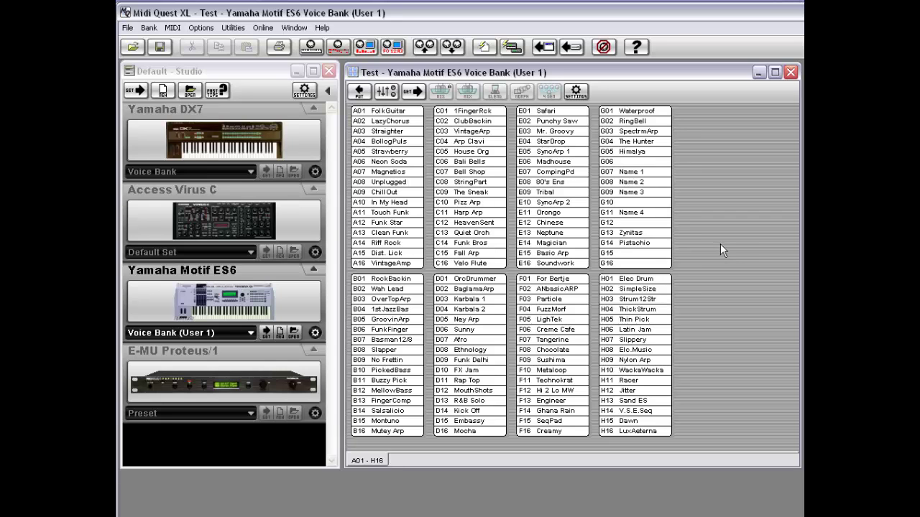
Open patch E06 Madhouse in an editor window, moving the editor aside to return to the Test bank.
click(558, 165)
right_click(557, 164)
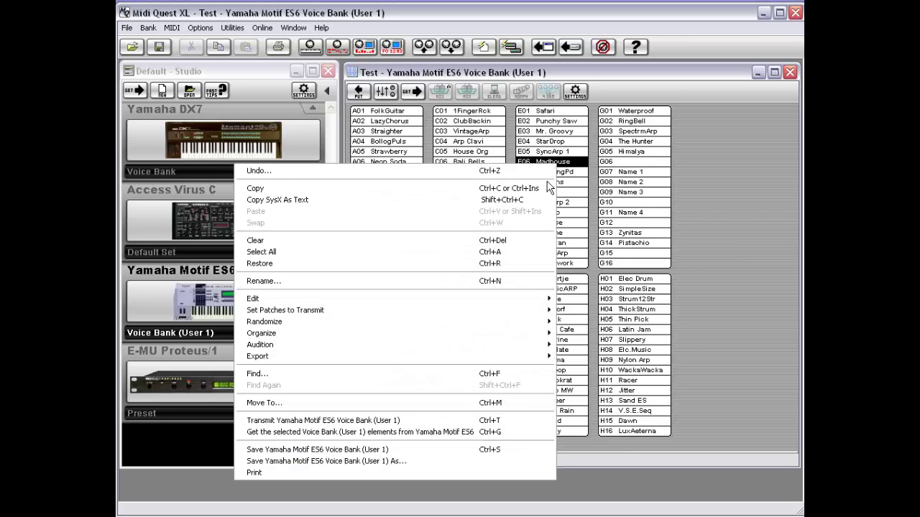
mouse_move(502, 302)
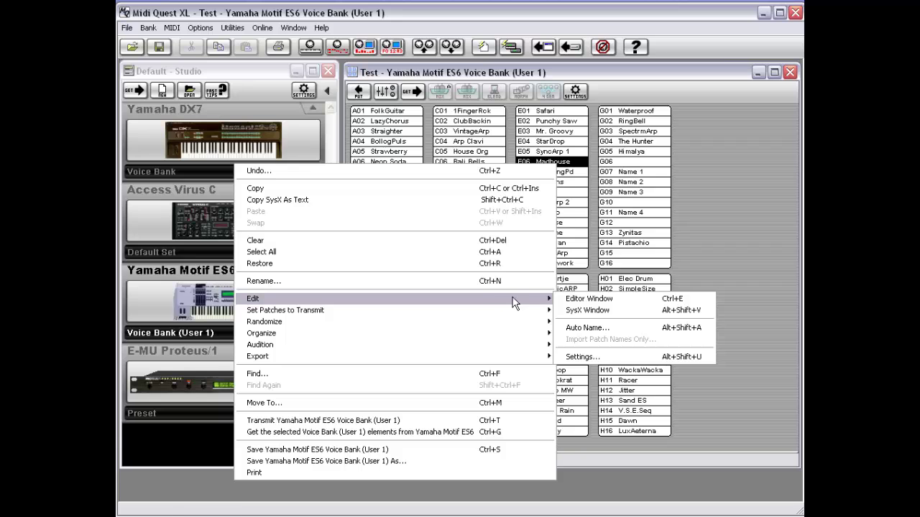
click(582, 300)
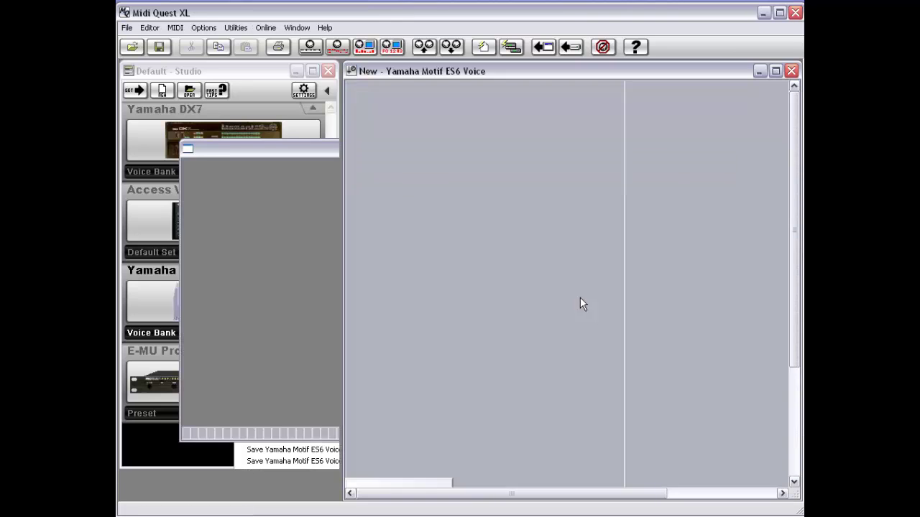
drag(588, 75, 402, 158)
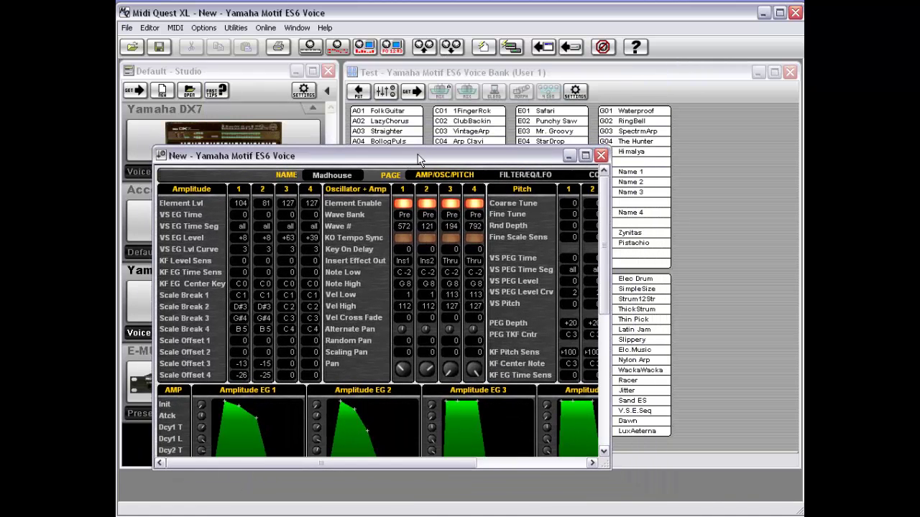
click(628, 89)
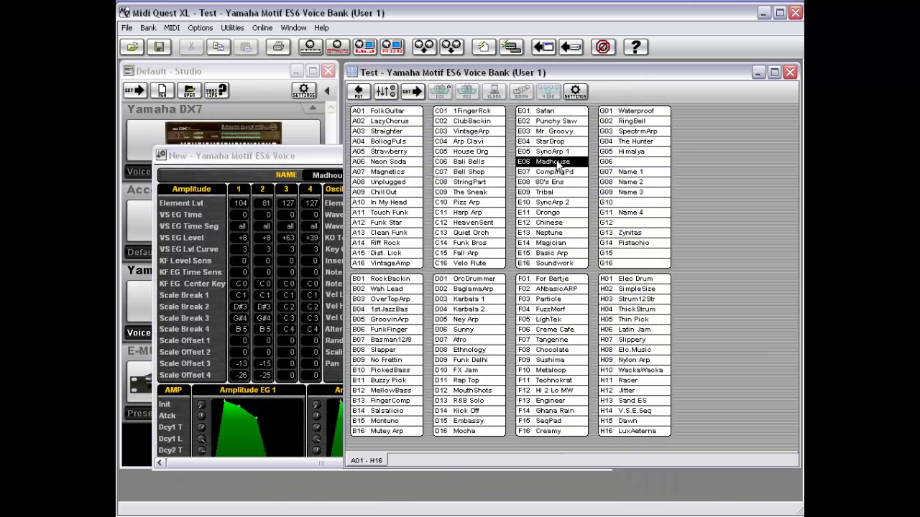
Close the separate Madhouse editor window and open patch E06 in the bank's embedded editor, listing patches E01 to F16.
click(328, 154)
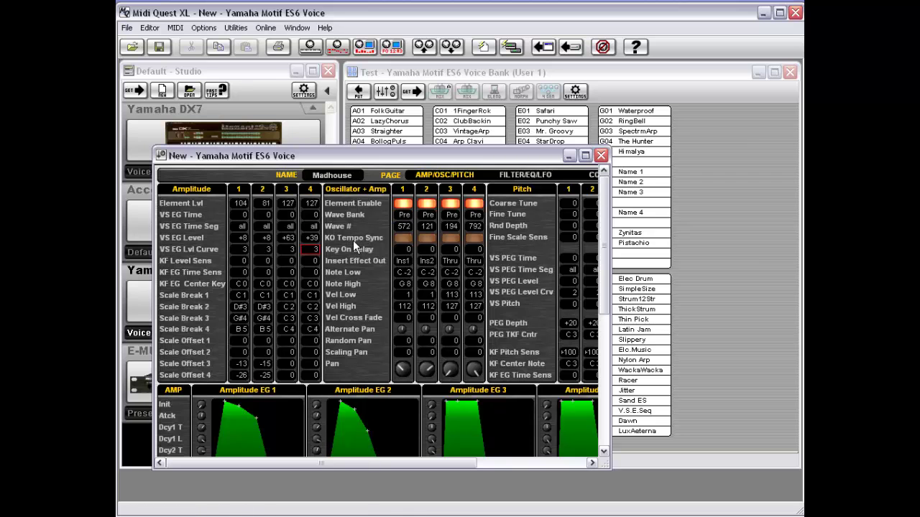
click(600, 155)
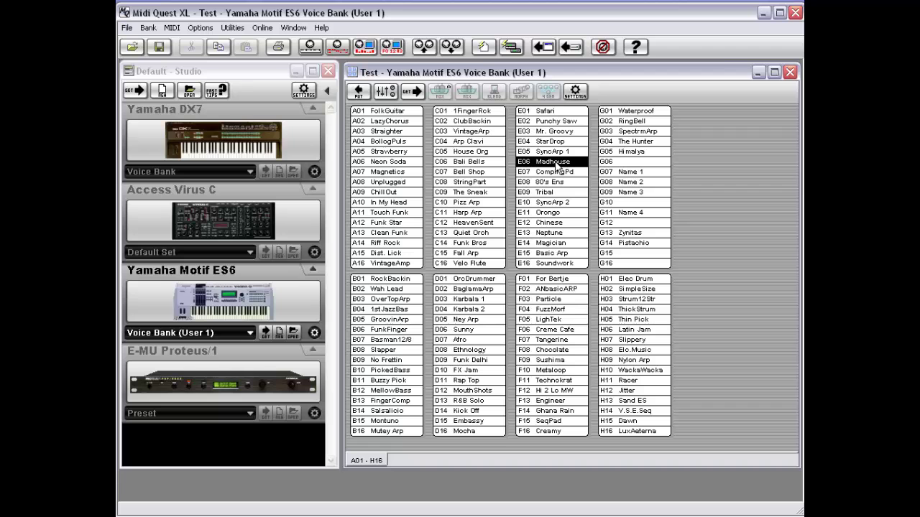
click(384, 93)
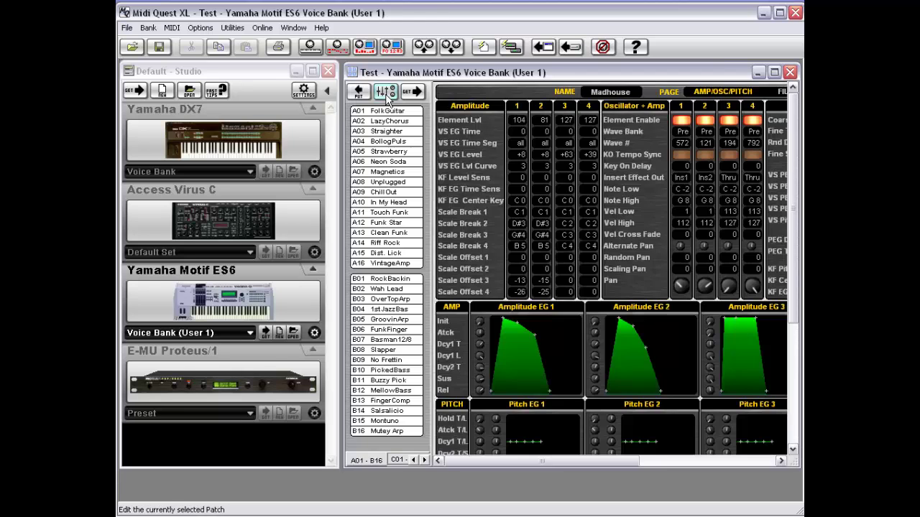
click(395, 460)
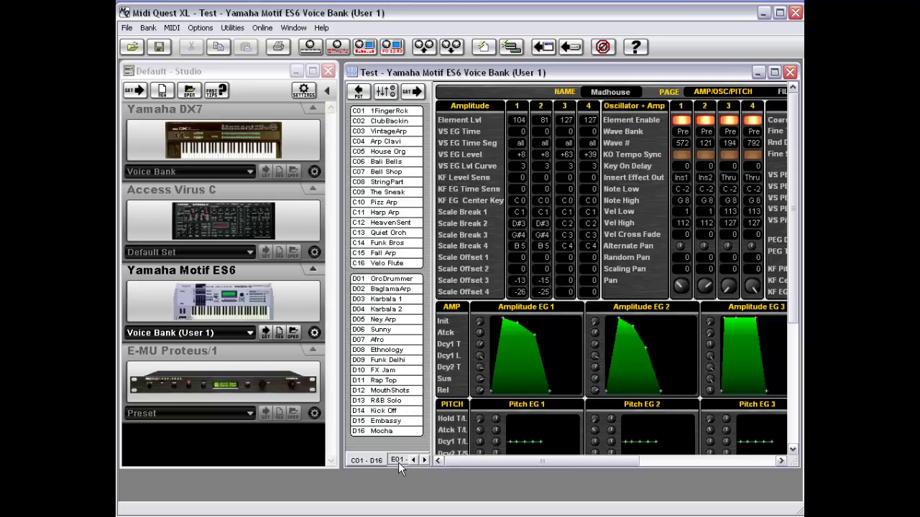
click(400, 461)
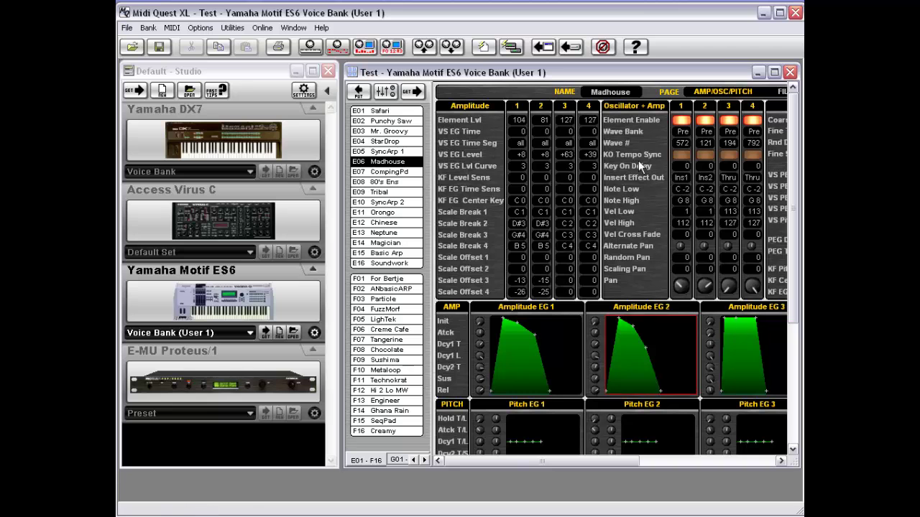
View the wave choices for Madhouse's element 1, lower a decay point in its Amplitude EG 1, and close the embedded editor.
double_click(686, 143)
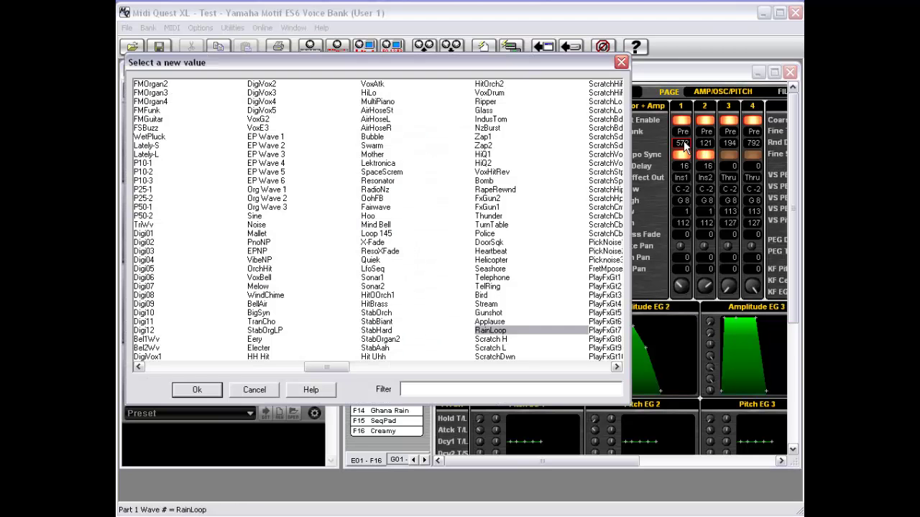
click(254, 389)
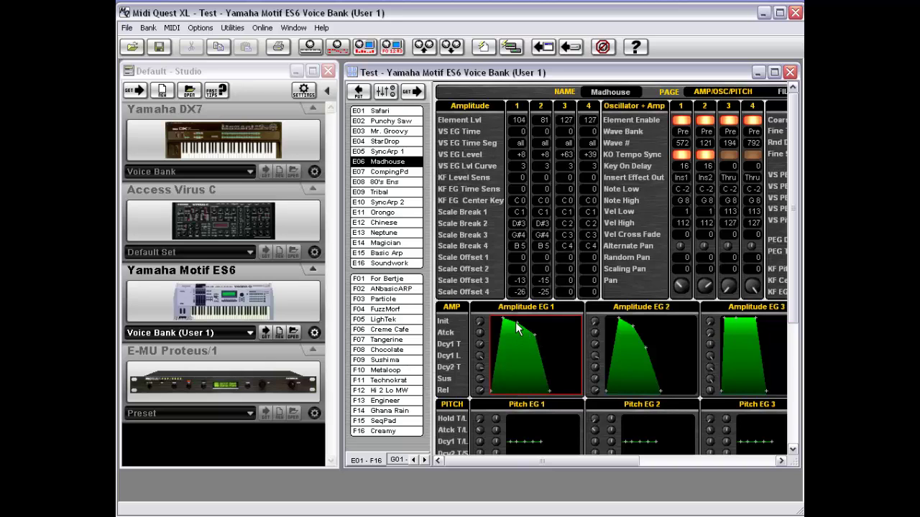
drag(533, 334, 529, 348)
click(386, 92)
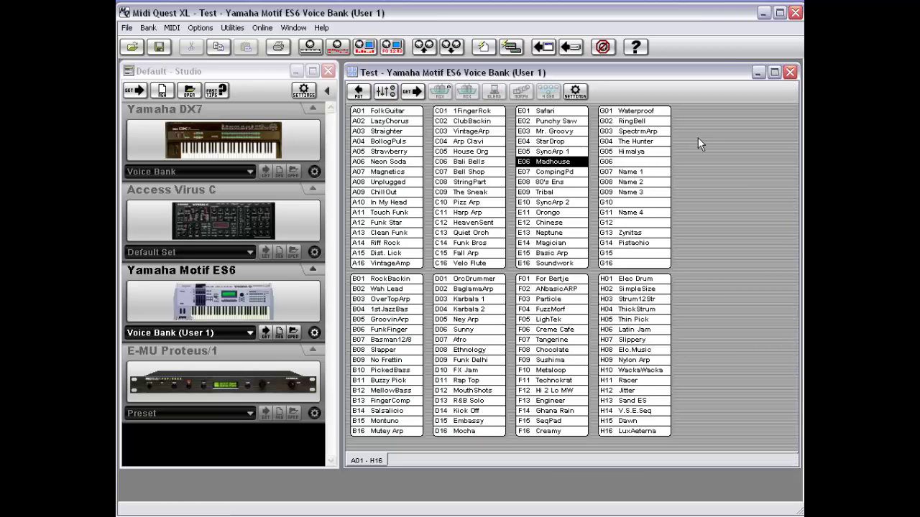
Open the Test bank's SysX window, look through its hexadecimal data, and close it.
right_click(552, 162)
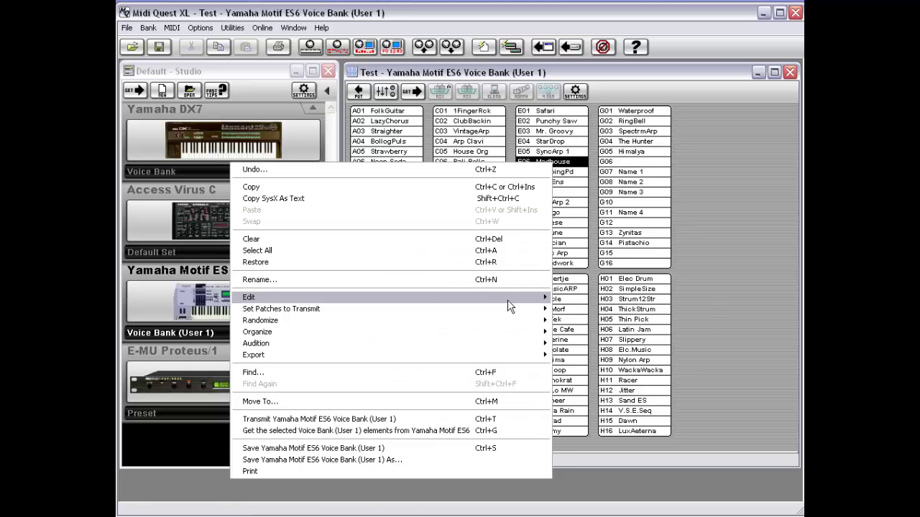
mouse_move(507, 300)
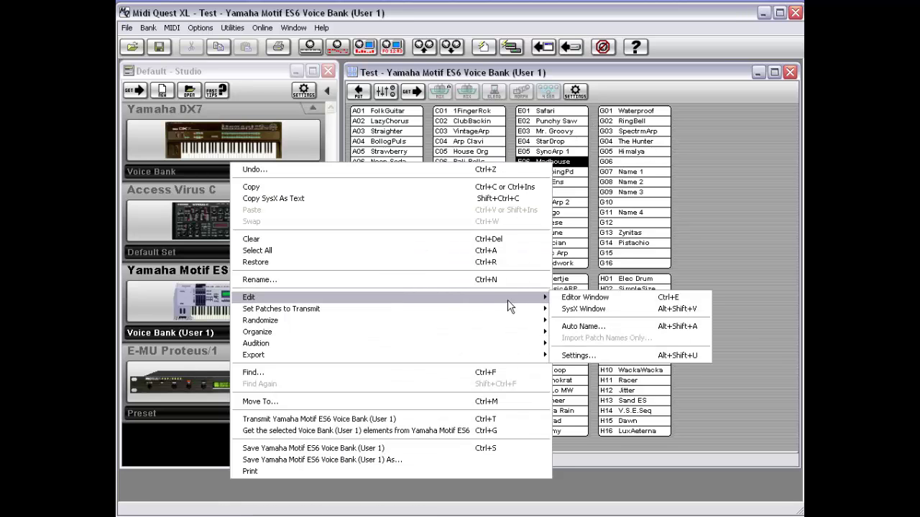
click(623, 309)
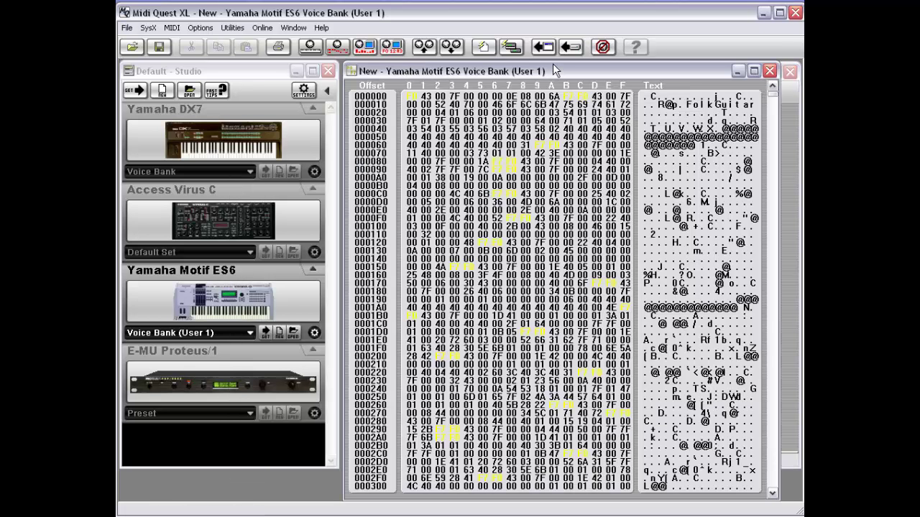
drag(553, 96, 444, 89)
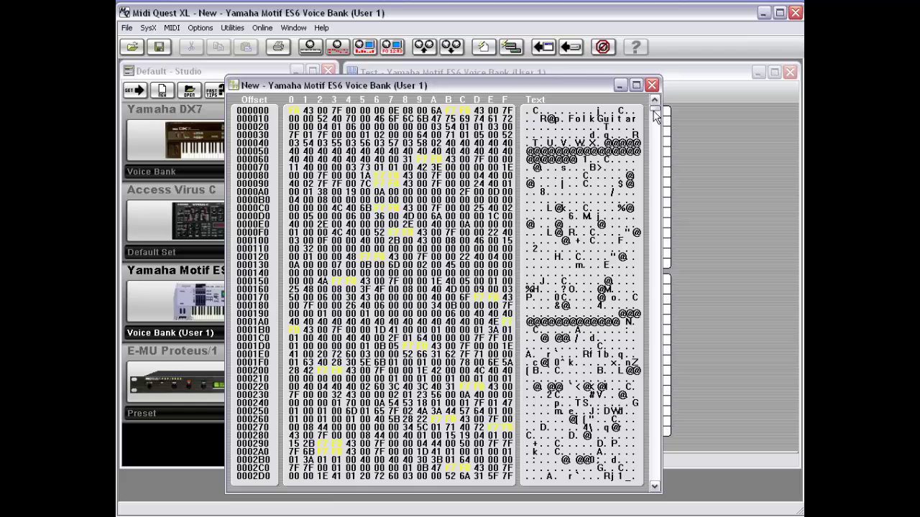
drag(654, 114, 655, 139)
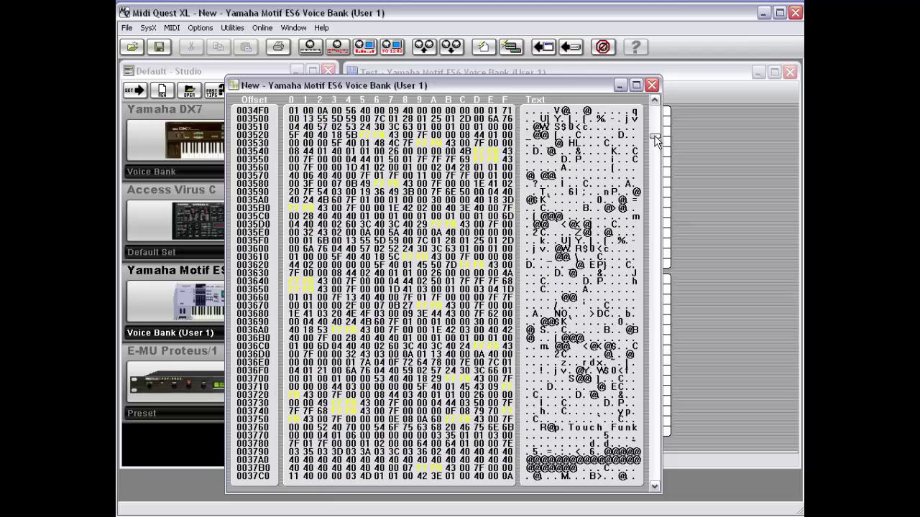
click(652, 86)
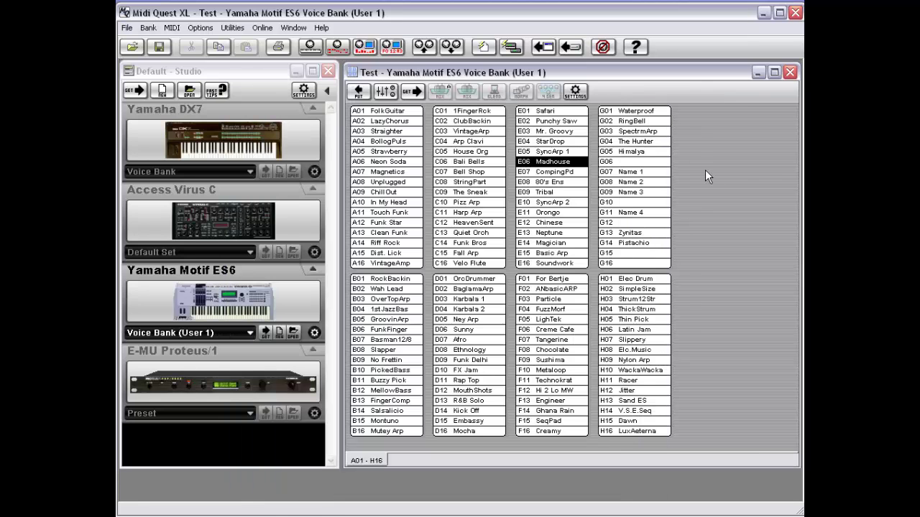
Auto-name every patch in the Test bank using the base name Test Na.
right_click(691, 152)
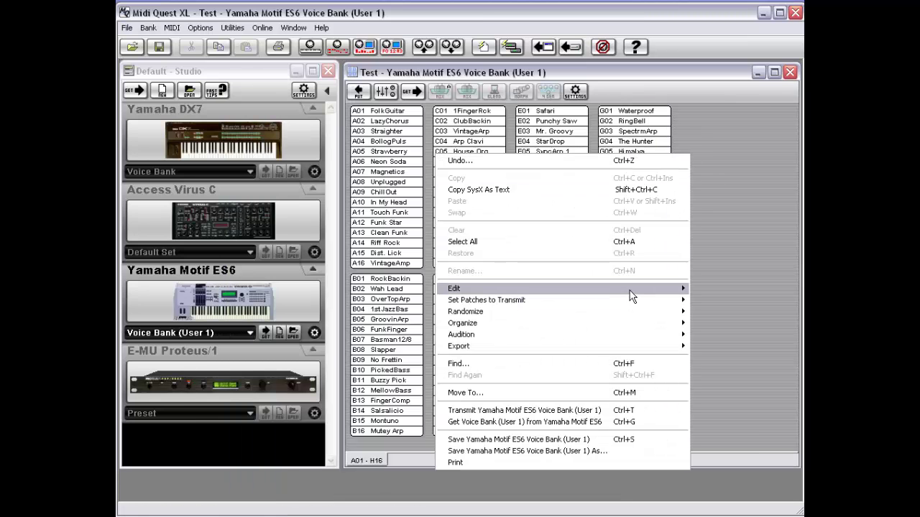
mouse_move(629, 291)
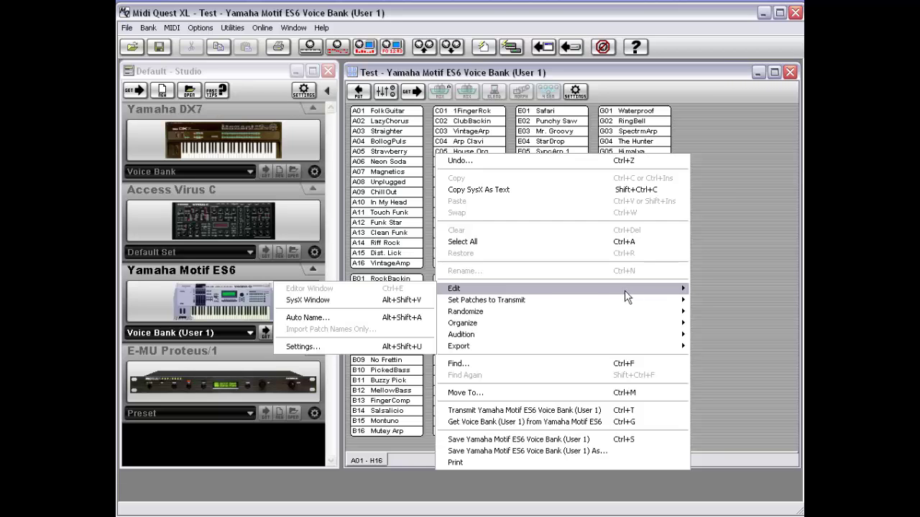
click(373, 324)
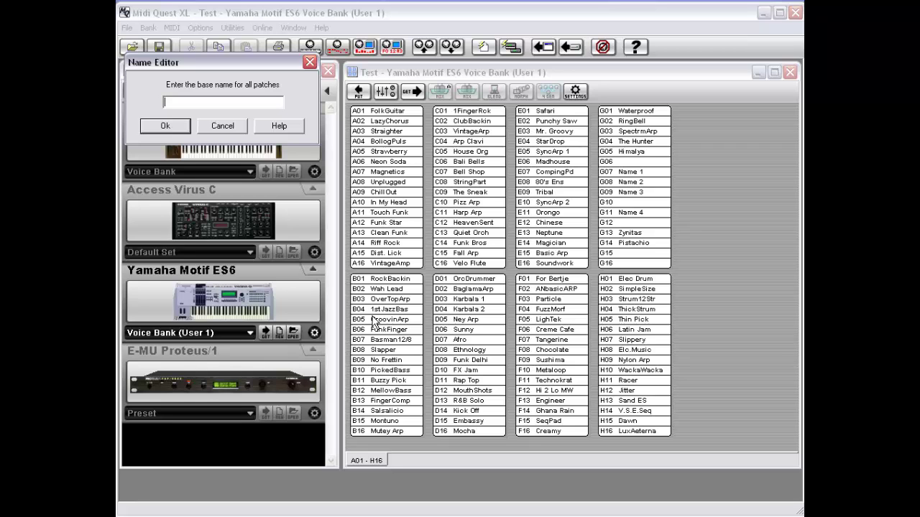
text(Test Na)
key(Return)
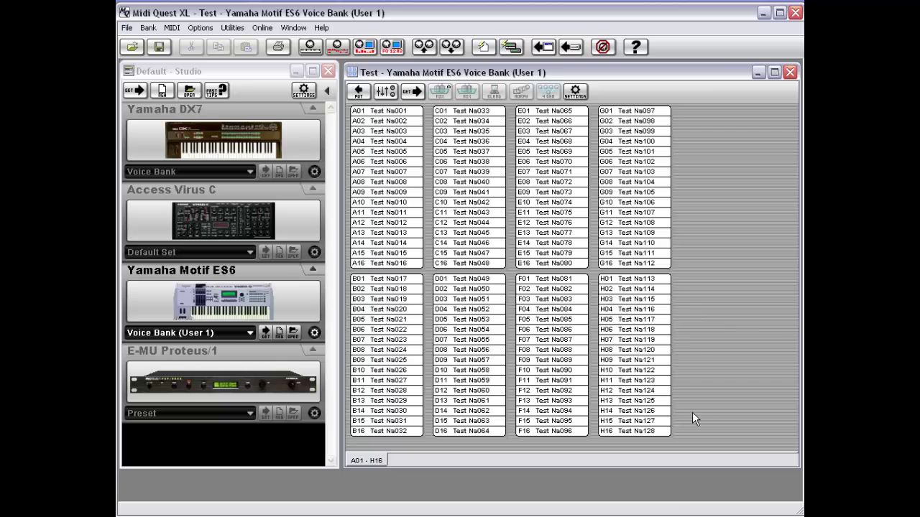
Revert the Test bank to the undo level Restored 4 Patches.
right_click(677, 206)
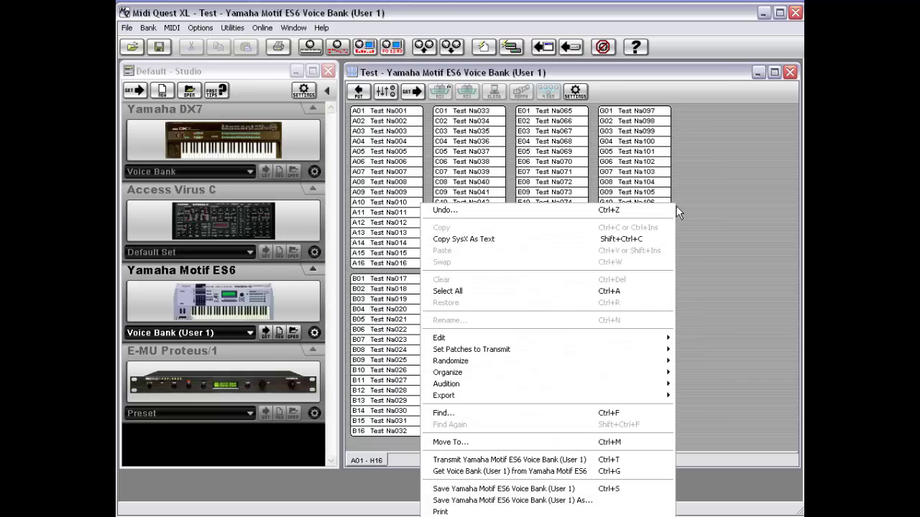
click(636, 215)
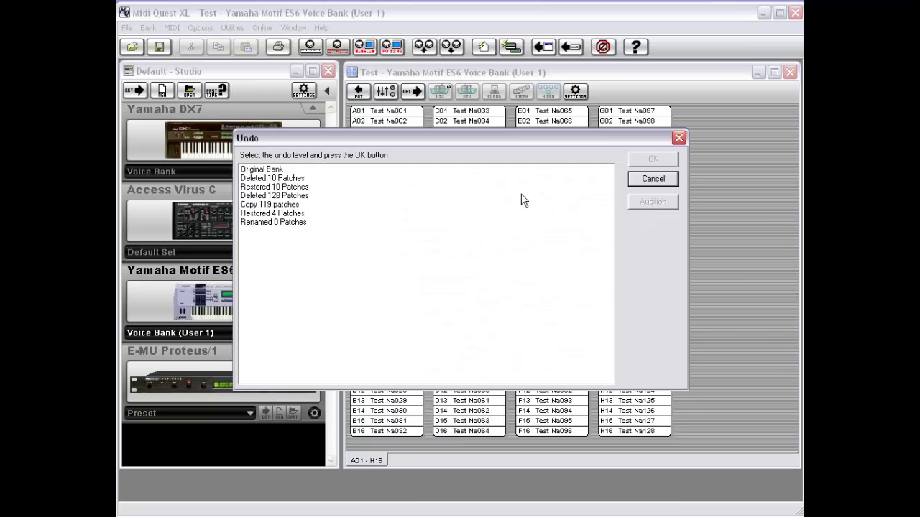
click(293, 215)
click(664, 161)
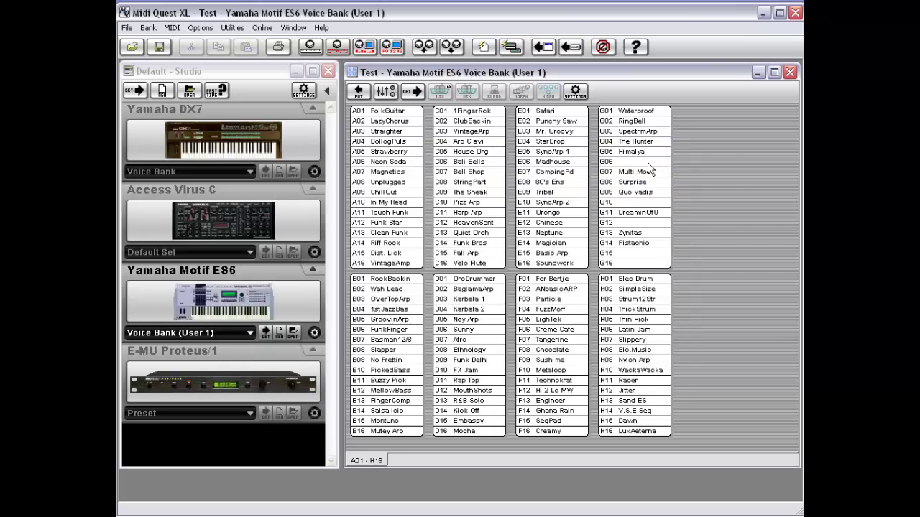
right_click(679, 185)
mouse_move(581, 323)
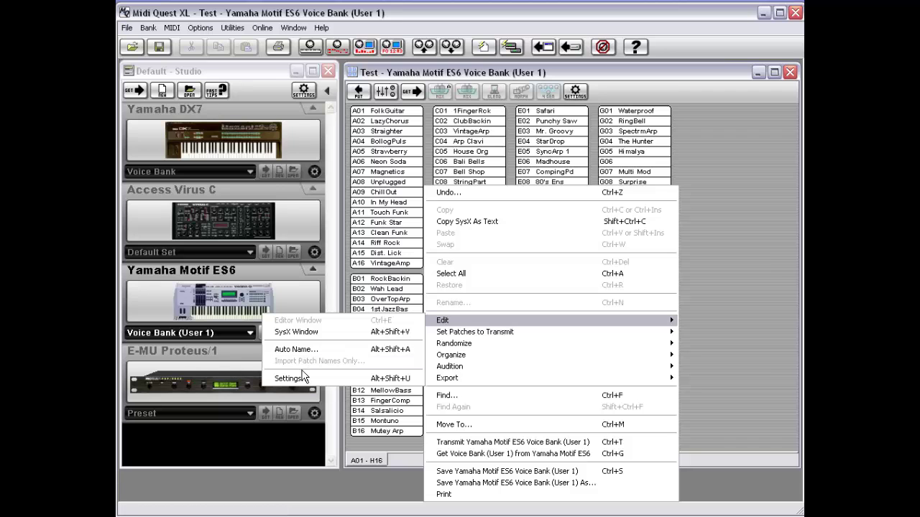
click(739, 317)
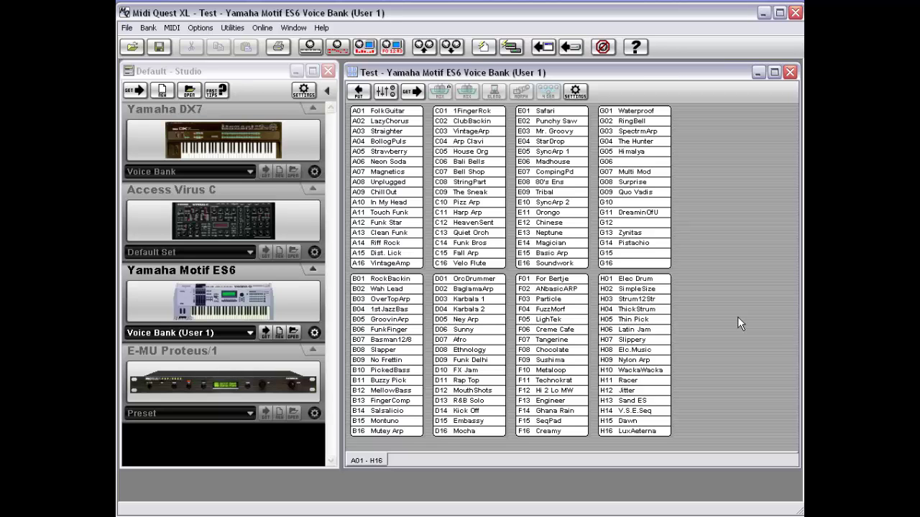
Open the Test bank's settings and switch Patch Bay Control on and off again to view its options.
right_click(685, 264)
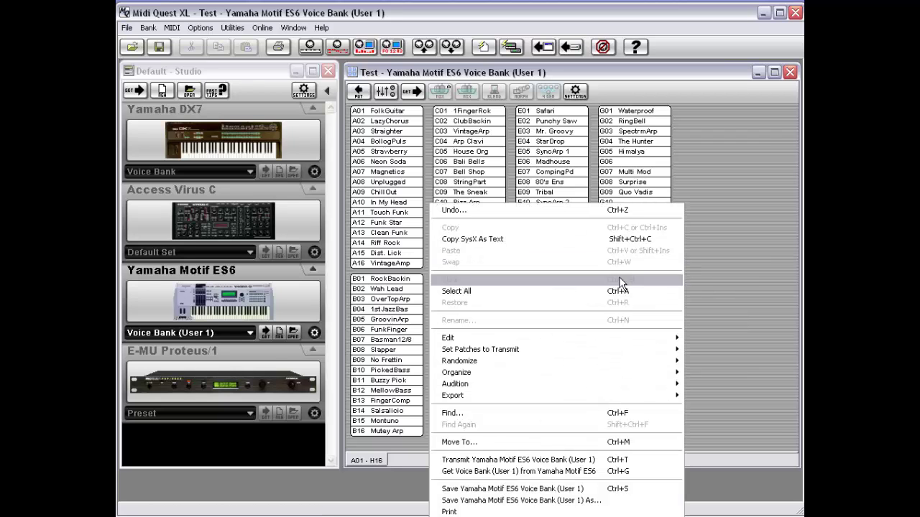
mouse_move(591, 350)
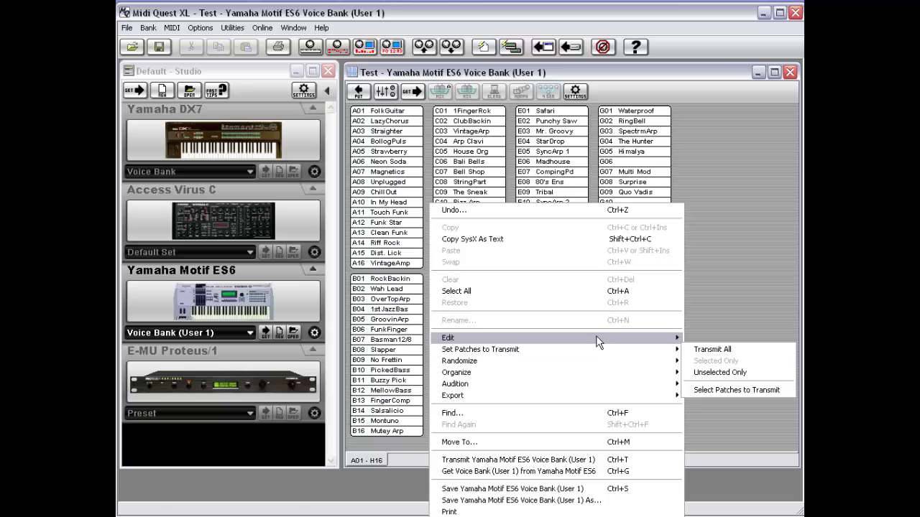
mouse_move(518, 336)
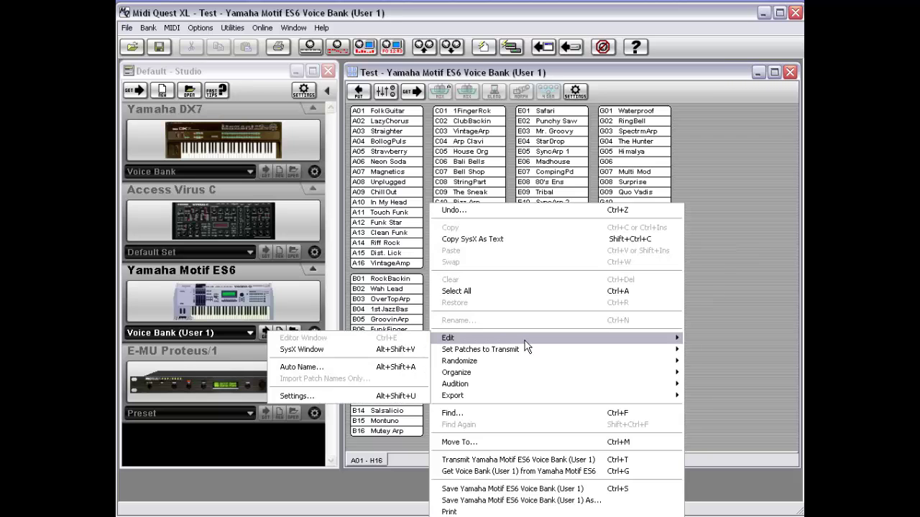
click(344, 394)
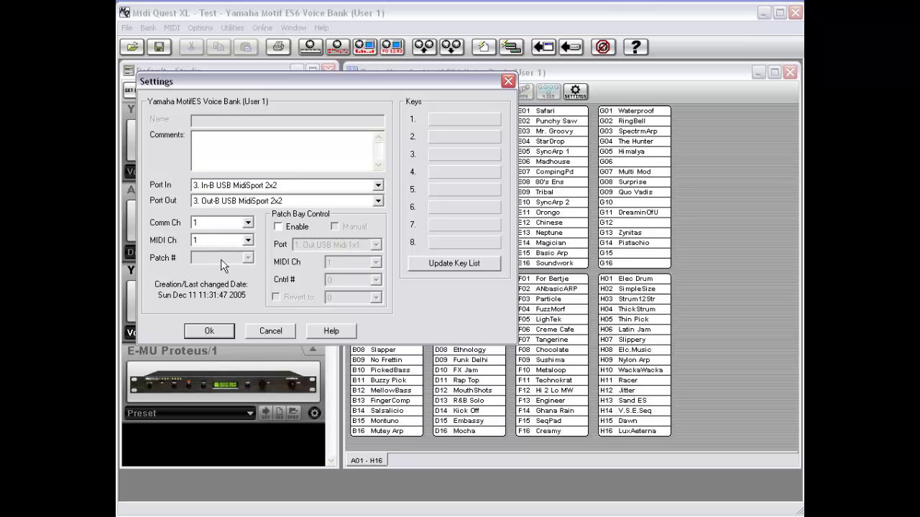
click(283, 224)
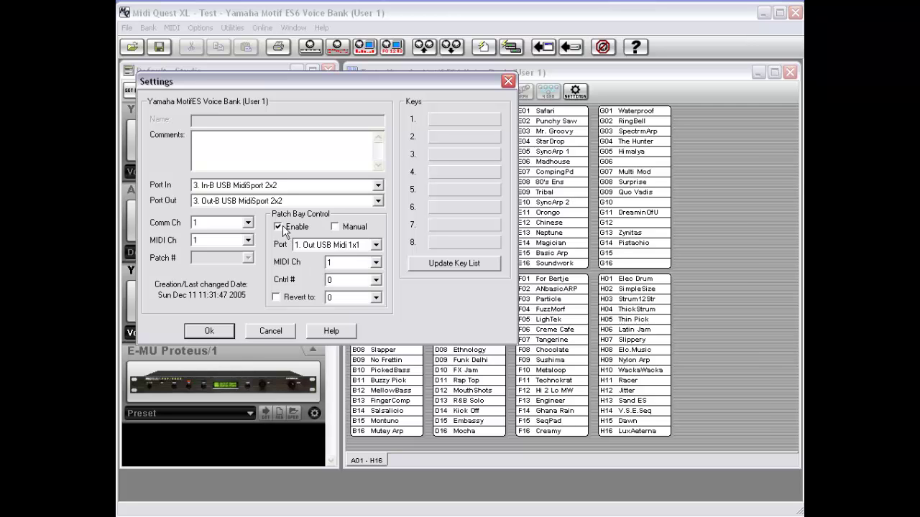
click(282, 225)
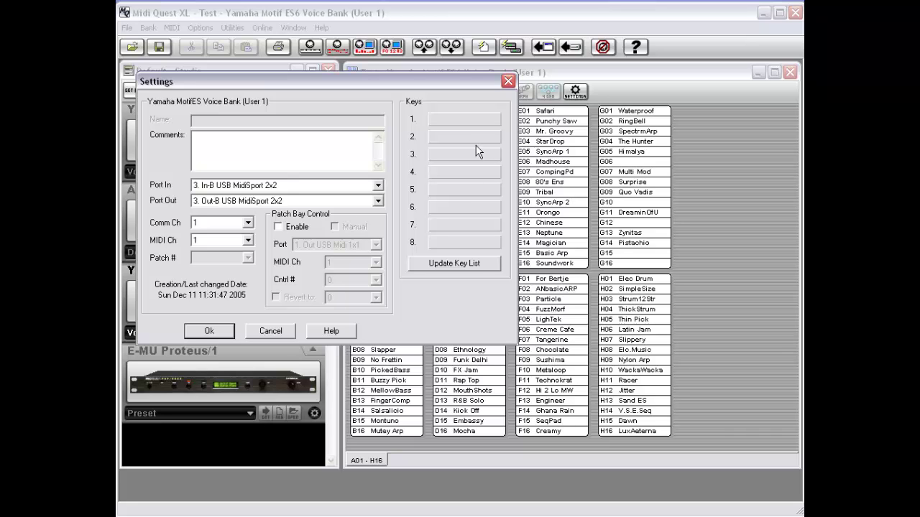
Look through the Cymbal keywords available for key 1, and cancel the bank's settings without assigning any.
right_click(473, 122)
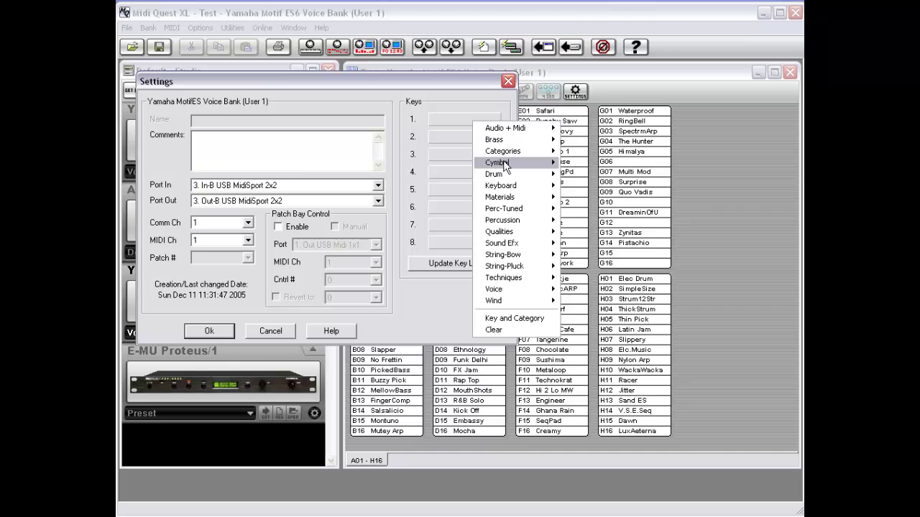
mouse_move(505, 164)
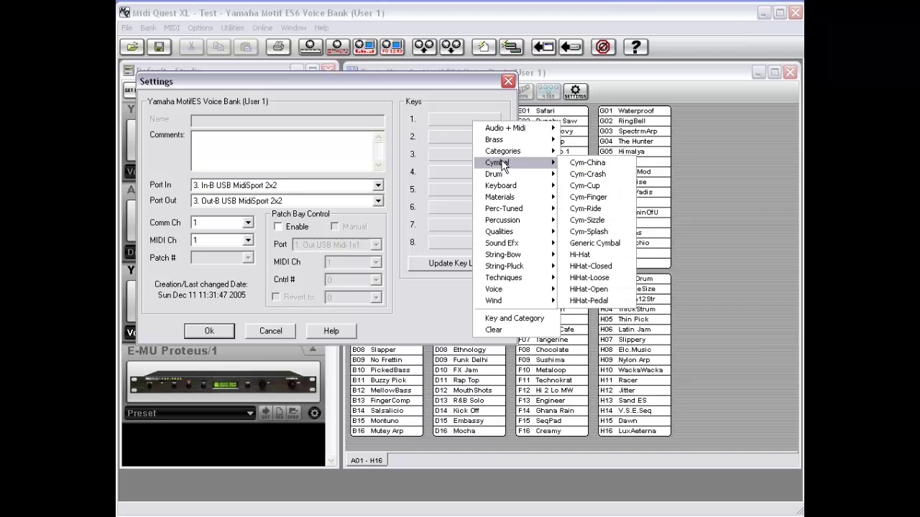
click(422, 139)
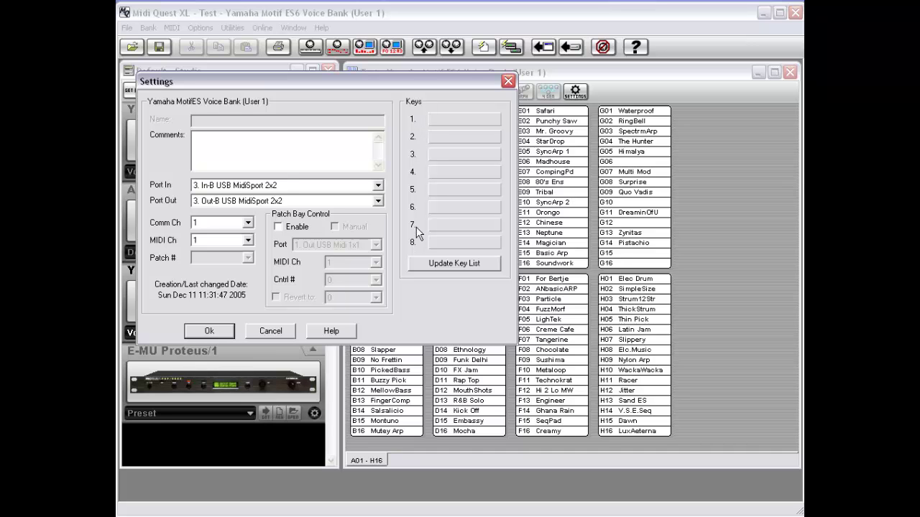
click(266, 330)
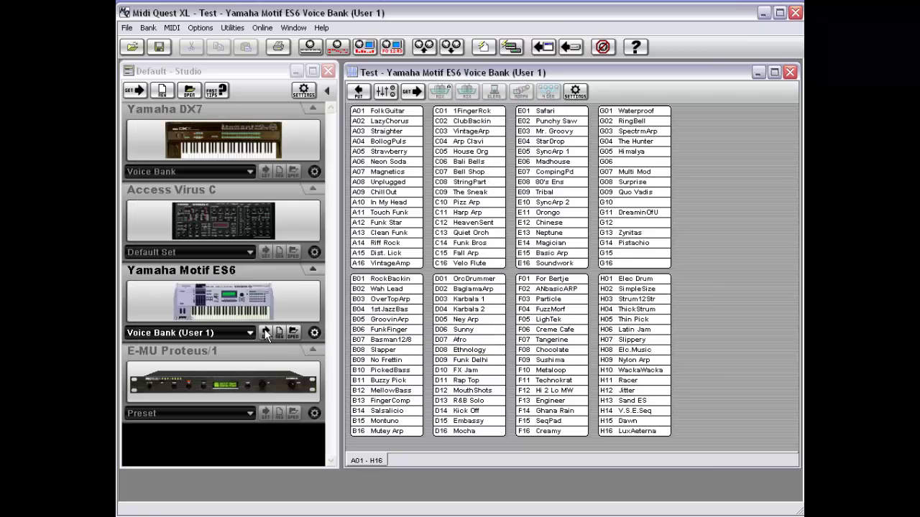
View the options for setting which Test bank patches to transmit, without choosing any.
right_click(713, 209)
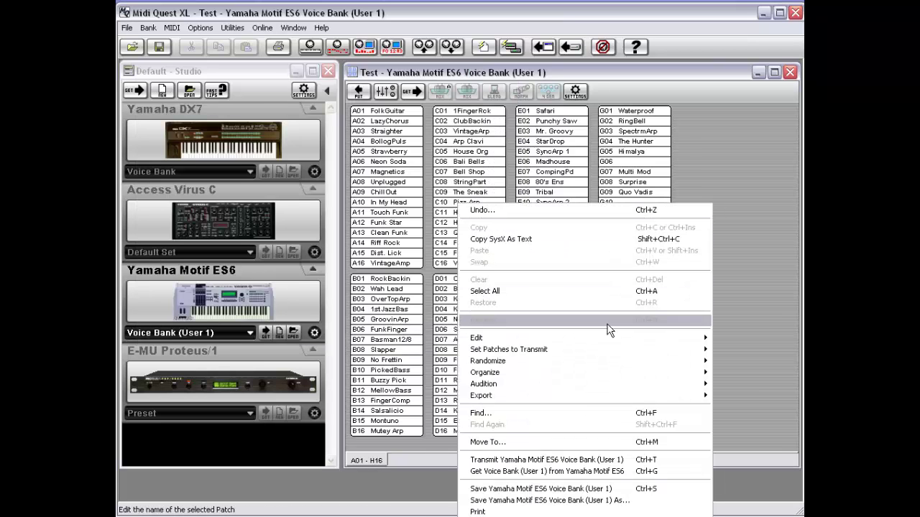
mouse_move(588, 351)
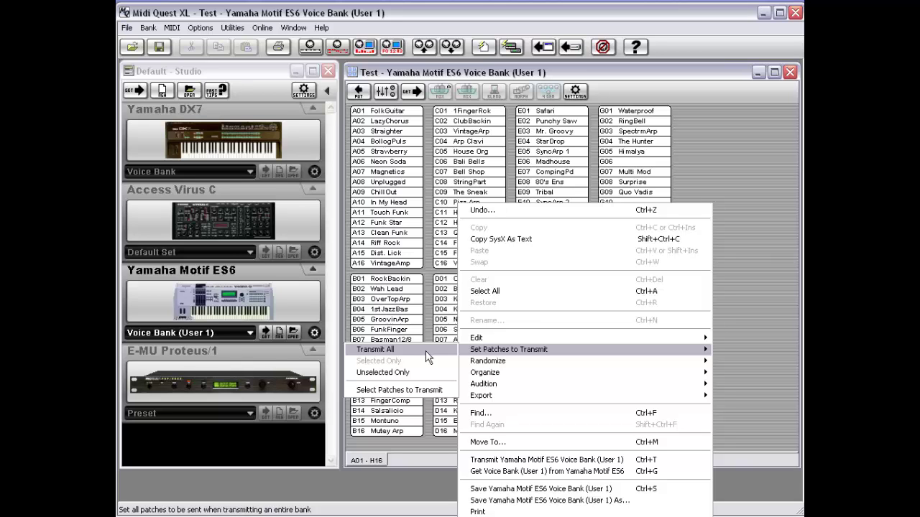
click(702, 180)
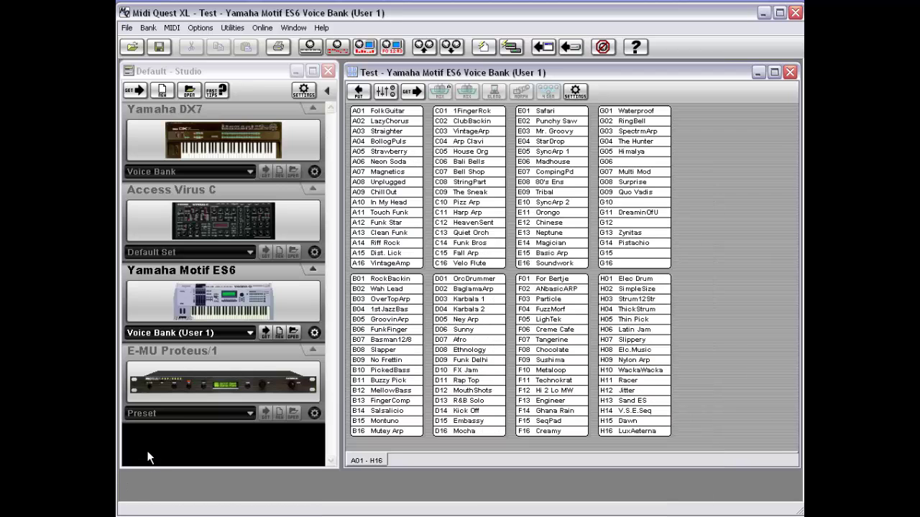
Create a new blank Yamaha Motif ES6 Voice Bank (User 1) and select its patches A04, A09, A13 and B06.
click(237, 311)
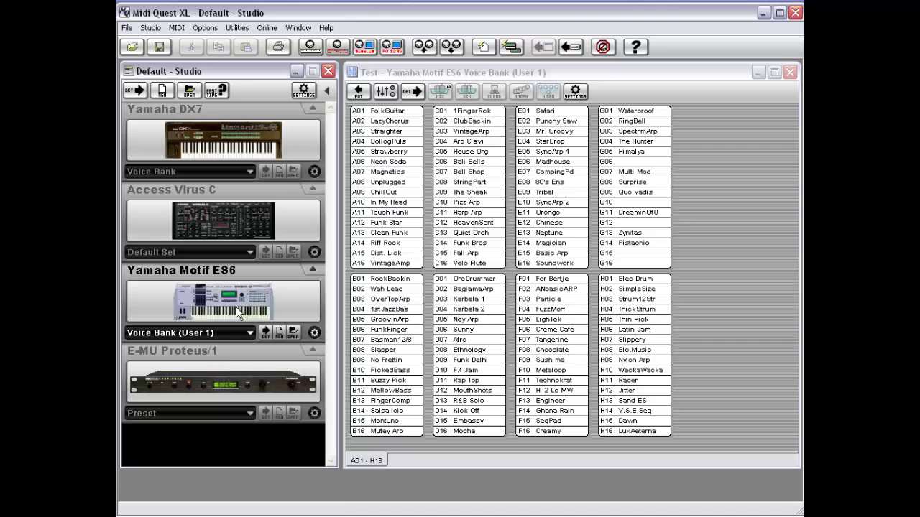
click(279, 334)
drag(618, 78, 584, 73)
click(363, 141)
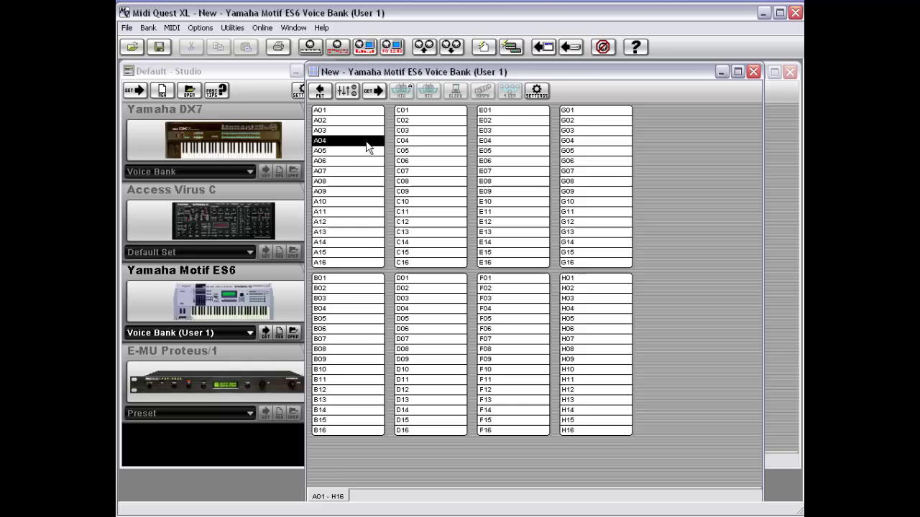
ctrl+click(349, 193)
ctrl+click(350, 234)
ctrl+click(358, 330)
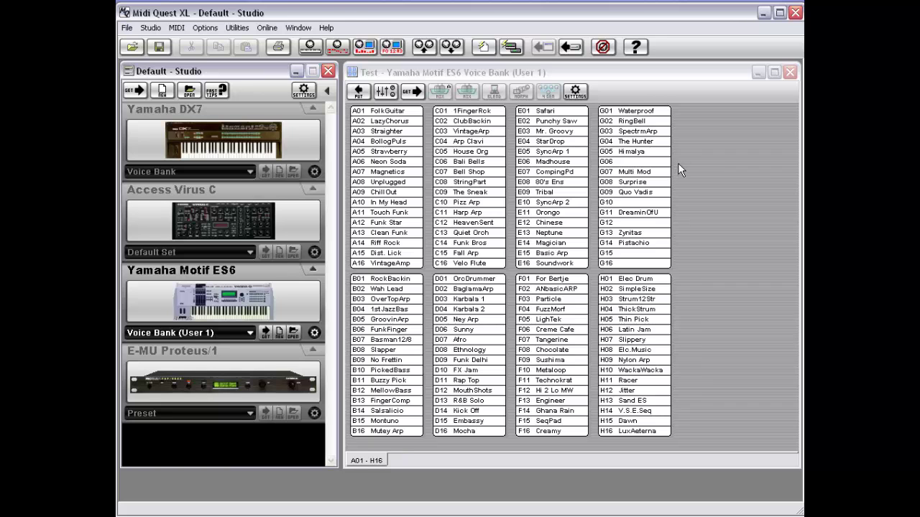
Set all patches in the Test bank to be transmitted.
right_click(675, 171)
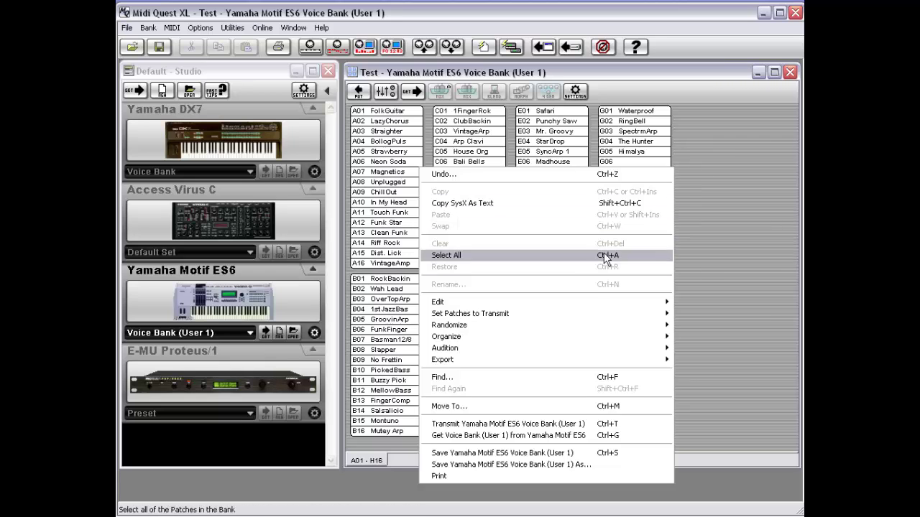
mouse_move(578, 314)
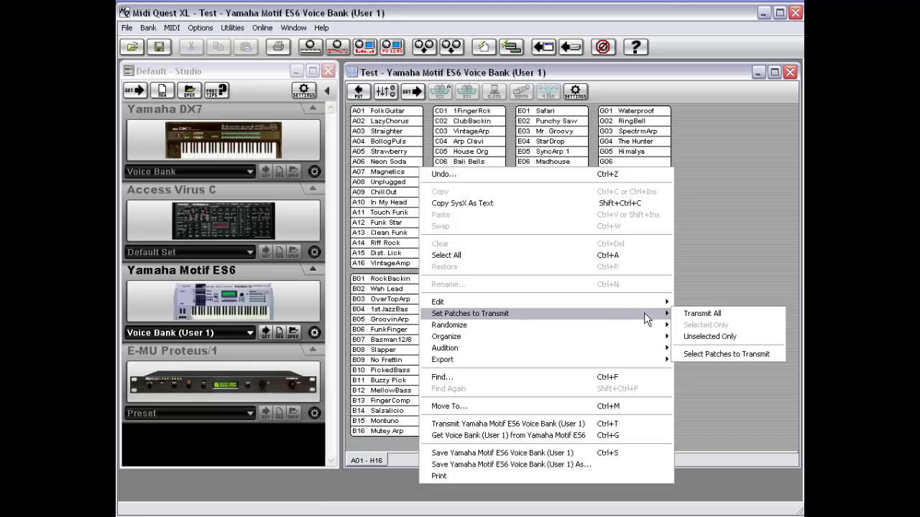
click(702, 316)
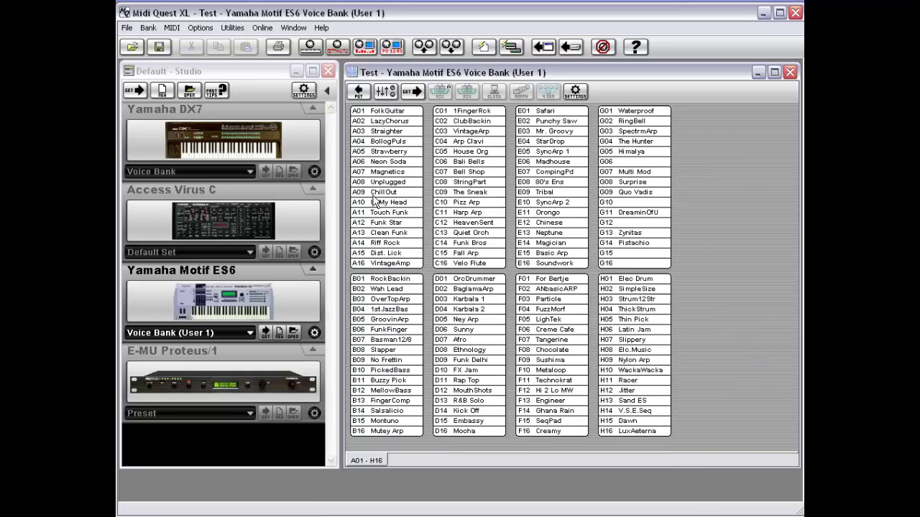
Replace the Test bank selection of A04 to A12, C08 and C11 with the patches currently set to transmit.
right_click(701, 205)
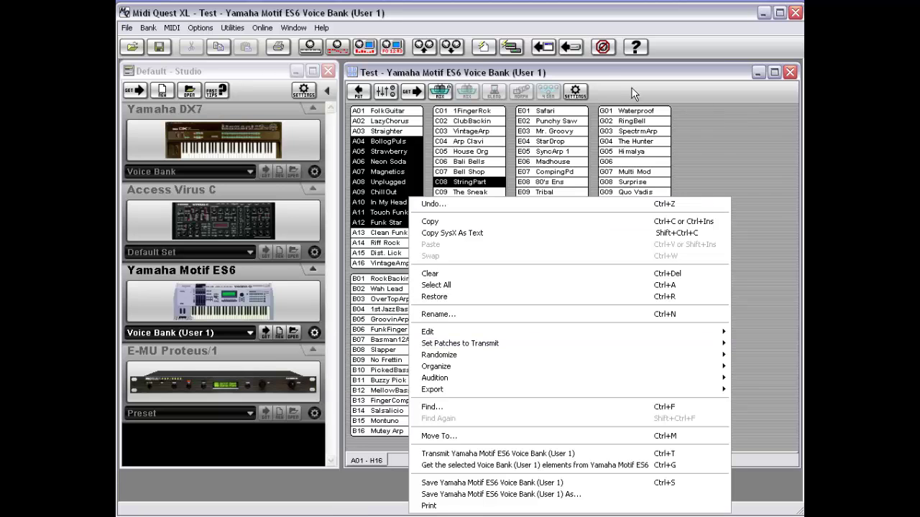
click(421, 121)
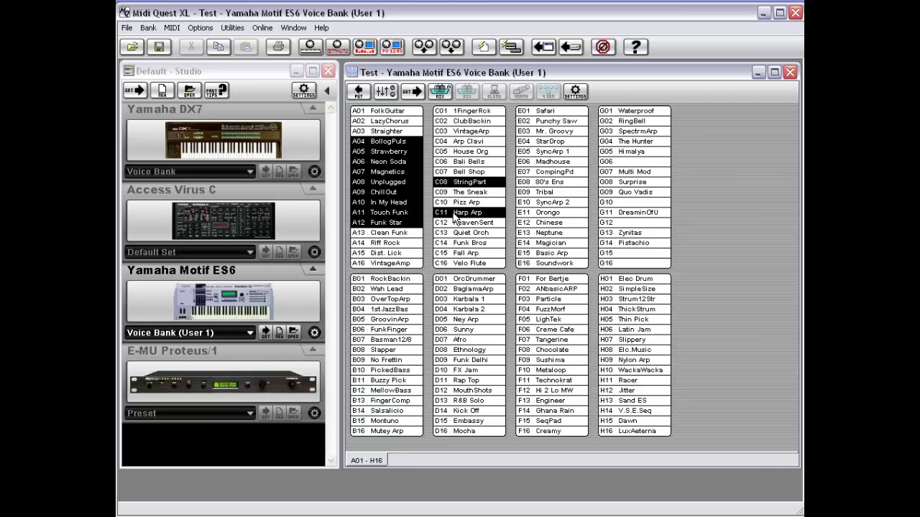
right_click(696, 168)
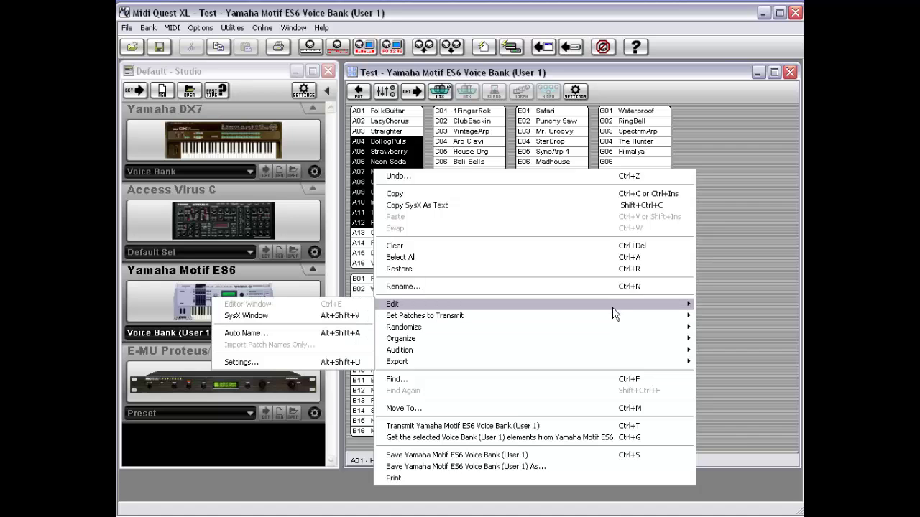
mouse_move(610, 322)
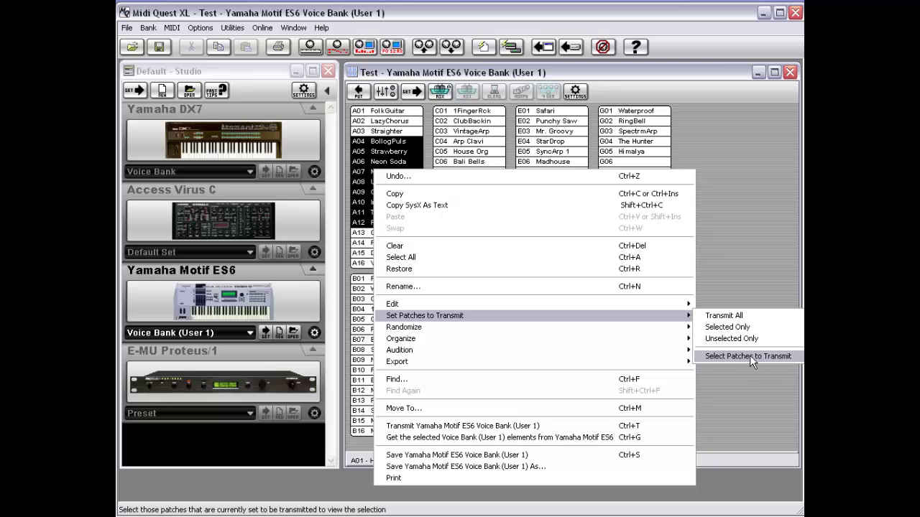
click(749, 355)
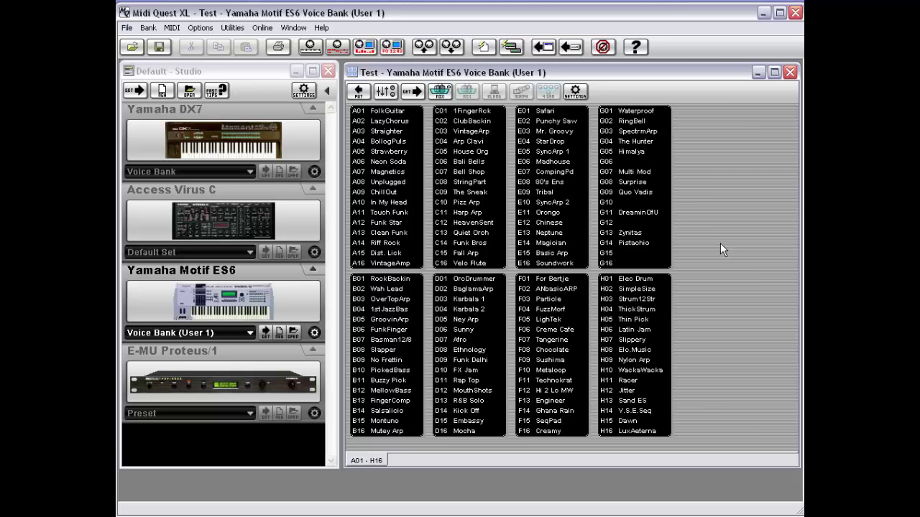
Select patches H02 SimpleSize to H13 Sand ES in the Test bank and set only those to transmit.
right_click(696, 199)
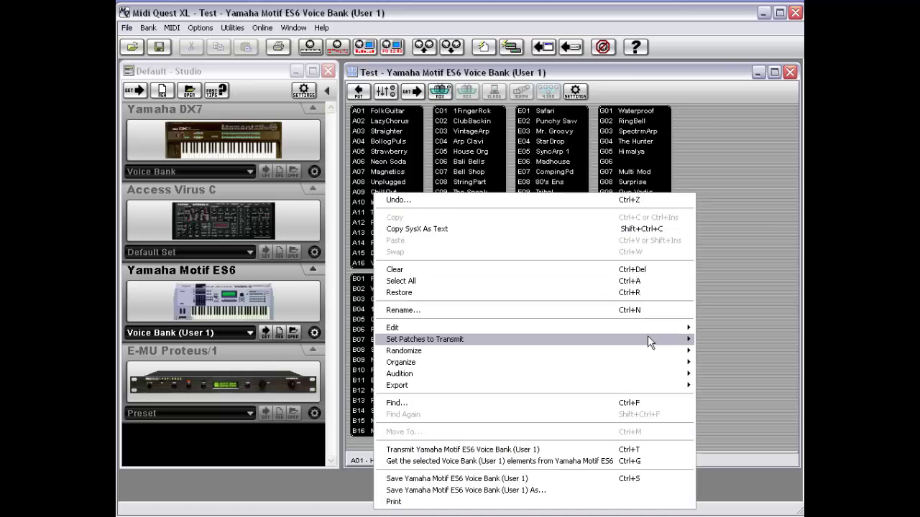
click(719, 173)
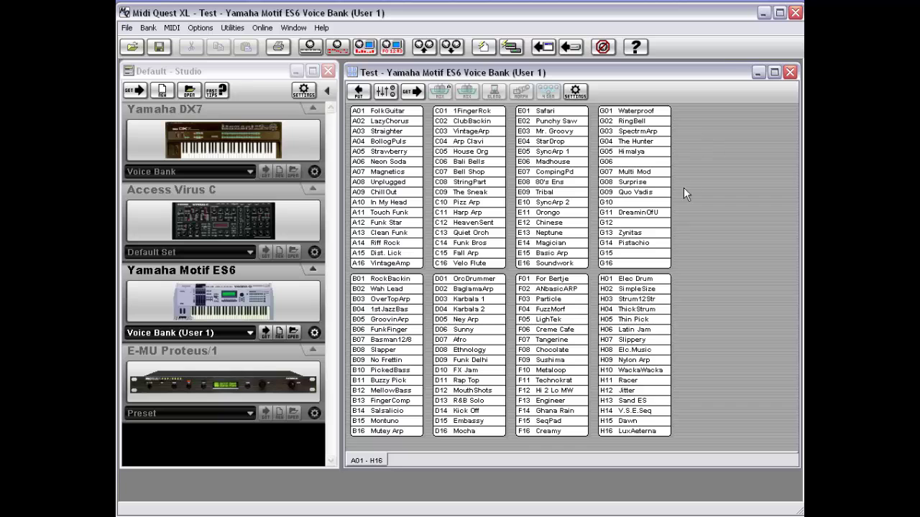
drag(673, 289, 651, 398)
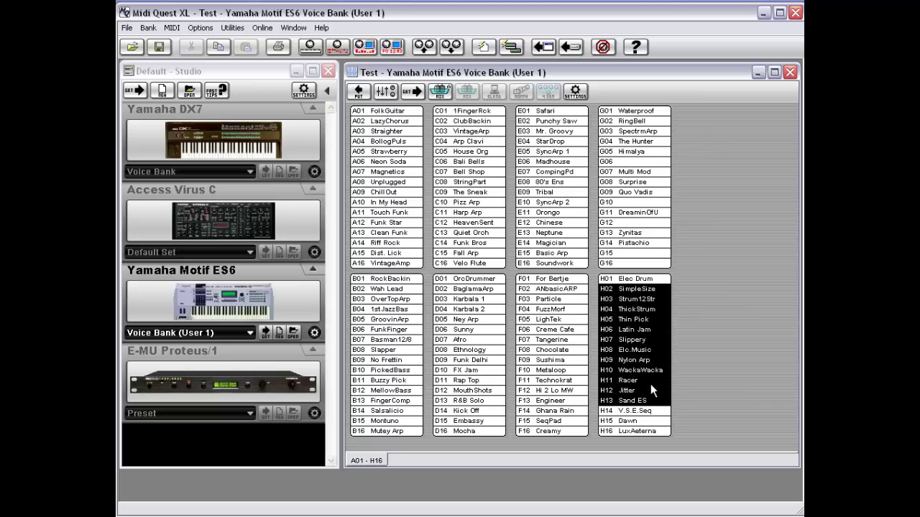
right_click(650, 313)
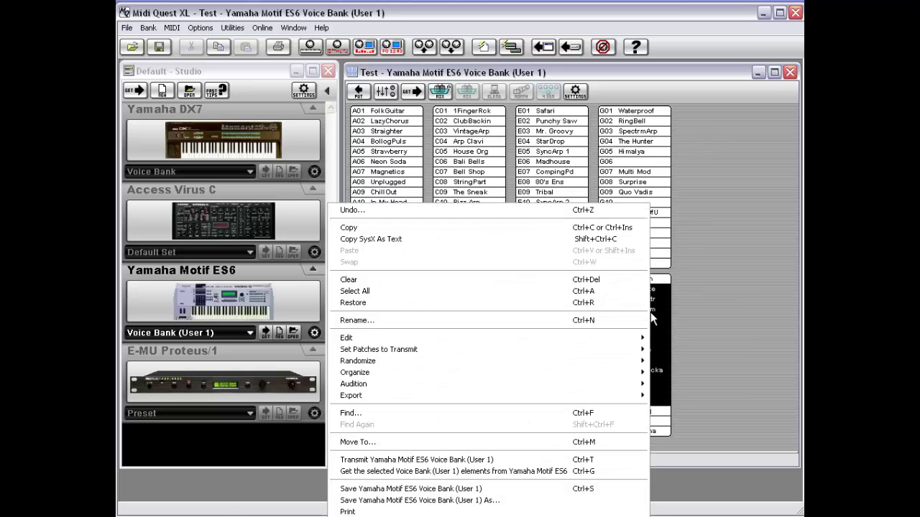
mouse_move(553, 356)
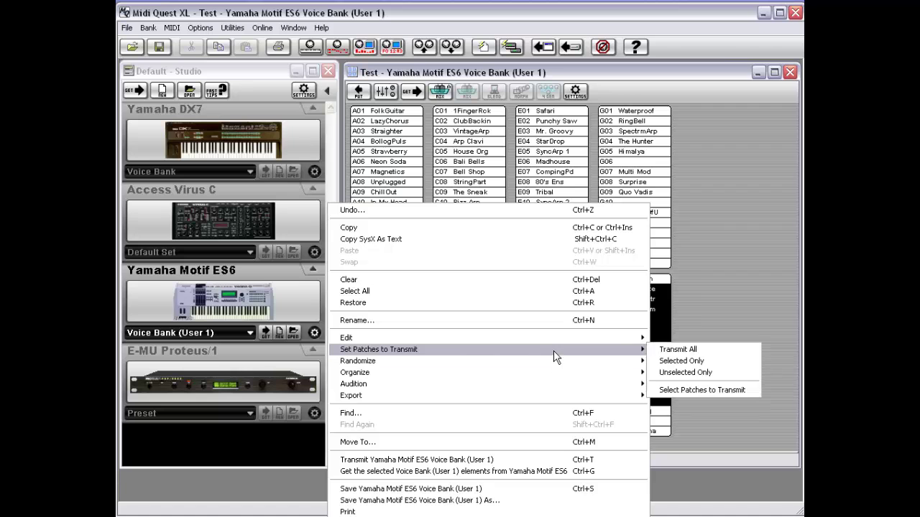
click(681, 361)
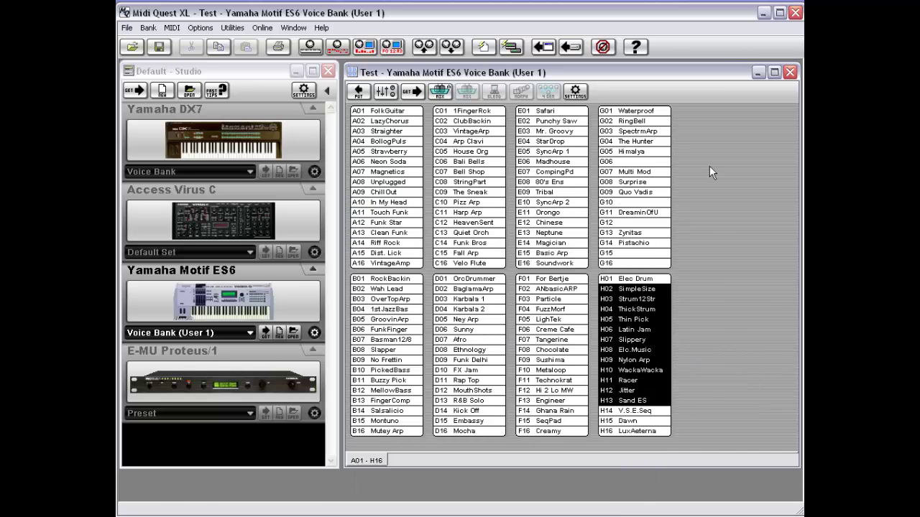
With a large block of other patches selected, recall the selection of the patches set to transmit.
right_click(707, 203)
mouse_move(655, 348)
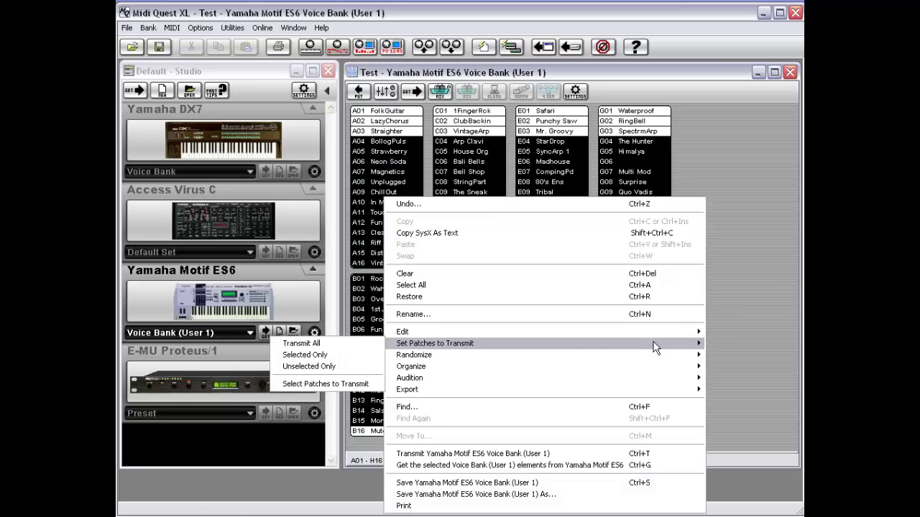
click(336, 384)
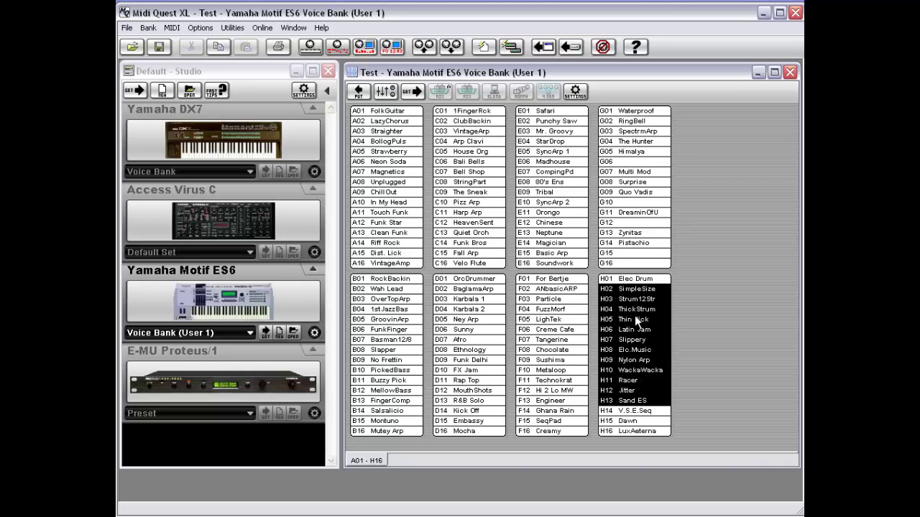
View the Randomize options available for the Test bank and leave them without choosing any.
right_click(691, 196)
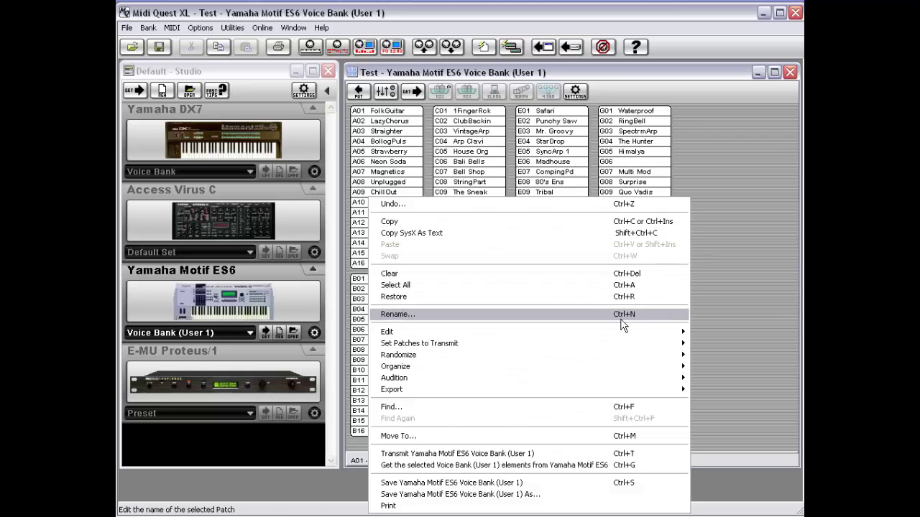
mouse_move(608, 361)
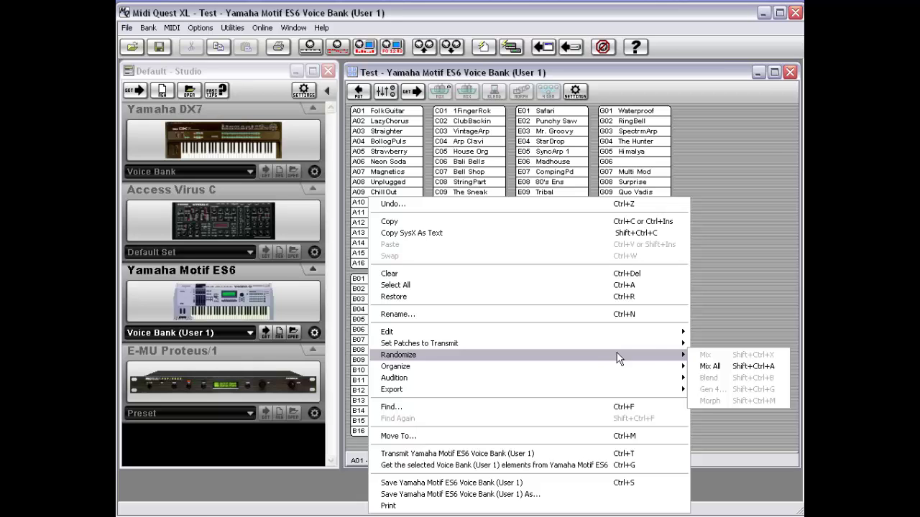
click(698, 247)
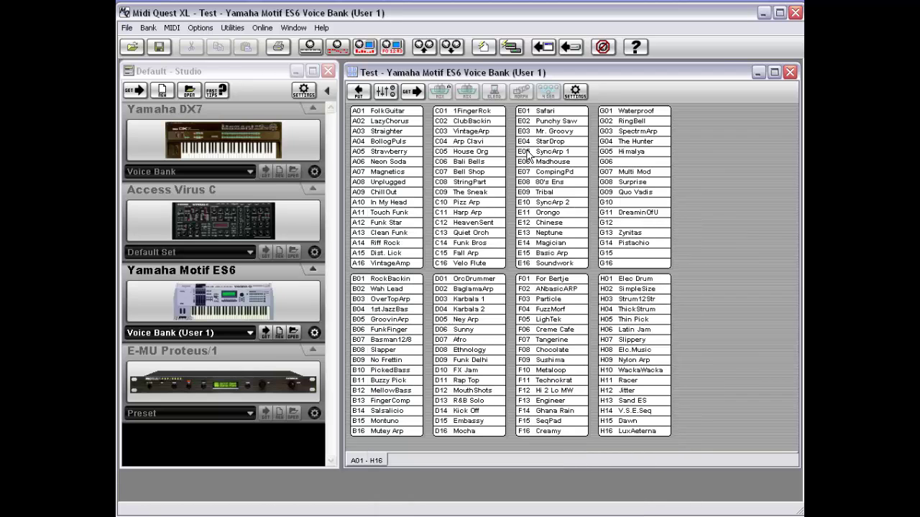
Mix patches E04 StarDrop and E10 SyncArp 2 into a new bank, with the randomize balance weighted towards SyncArp 2.
click(548, 142)
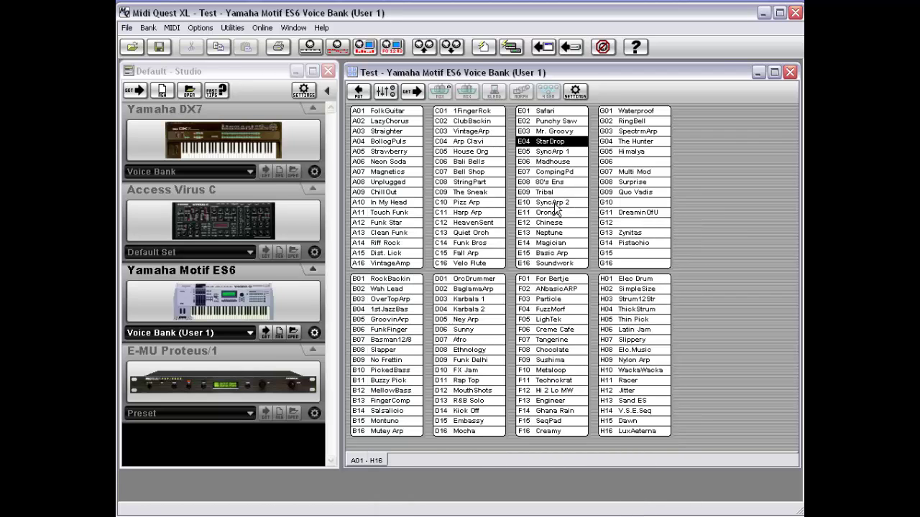
ctrl+click(556, 204)
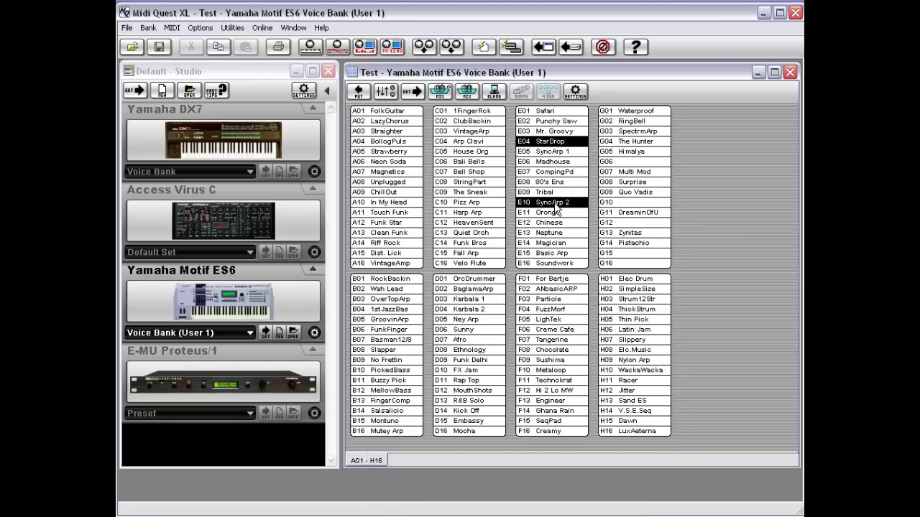
right_click(693, 155)
mouse_move(630, 320)
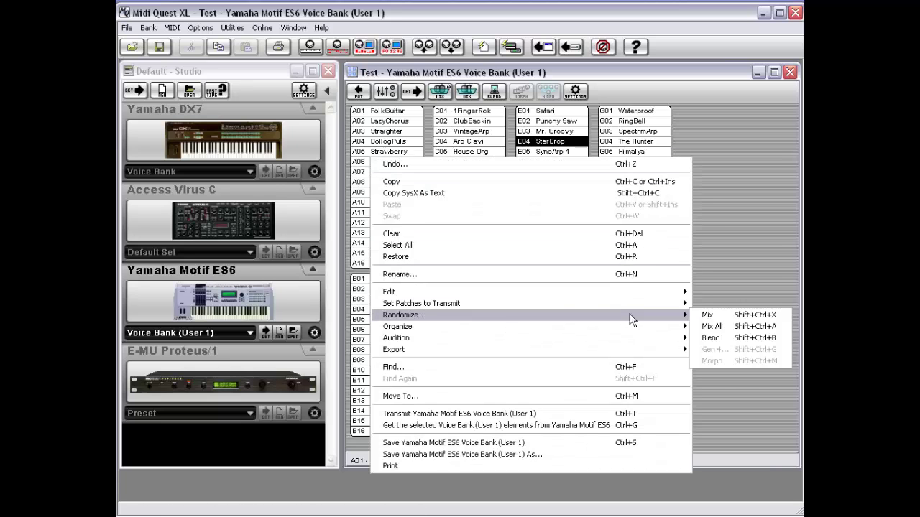
click(729, 316)
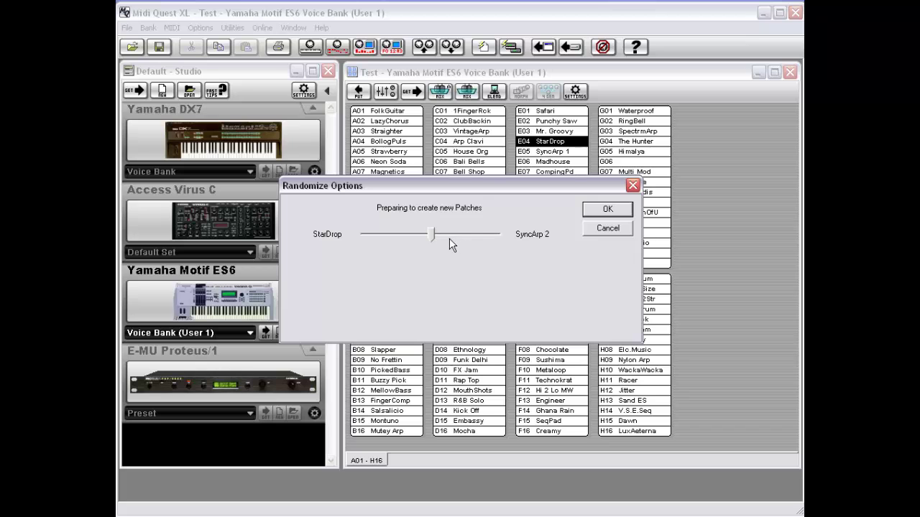
drag(434, 238, 426, 233)
drag(429, 235, 389, 234)
drag(395, 230, 395, 232)
drag(385, 232, 475, 242)
click(608, 210)
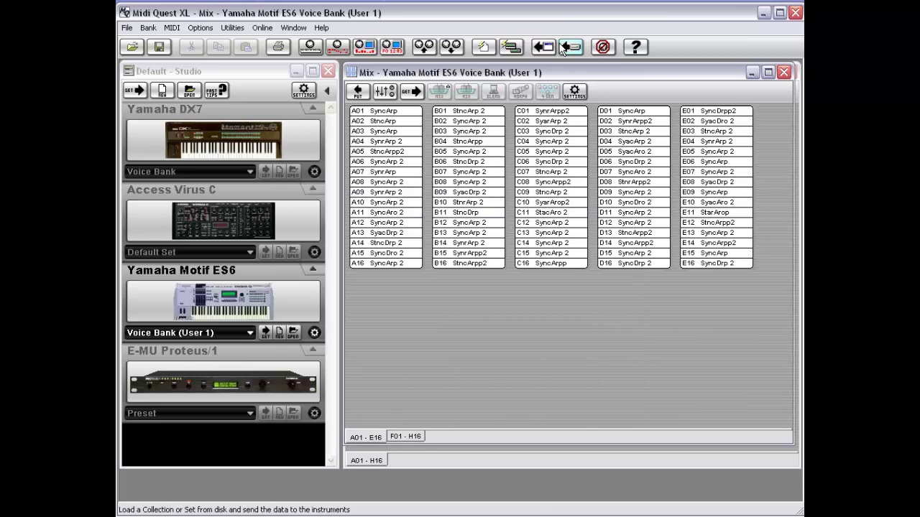
Look over the new Mix bank, trying patches A02 StncArp and A03 SyncArp, and close the bank.
drag(560, 72, 413, 110)
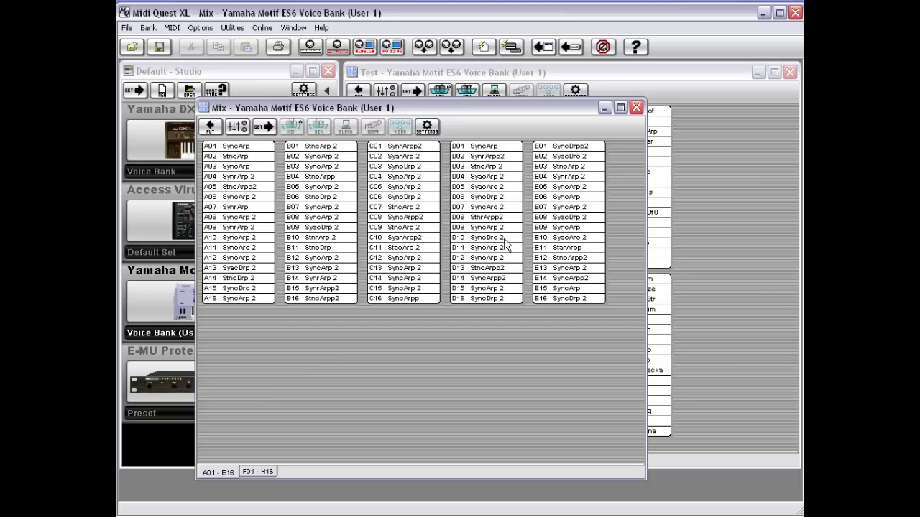
click(242, 158)
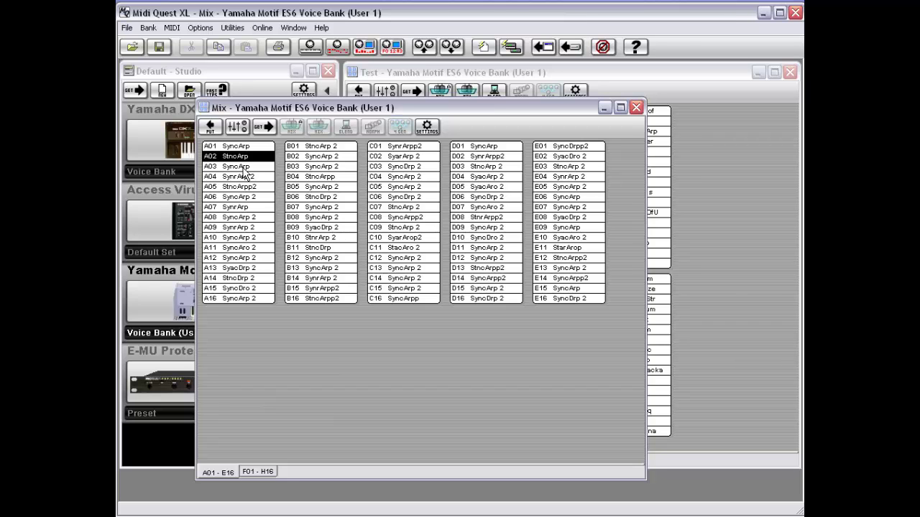
click(243, 169)
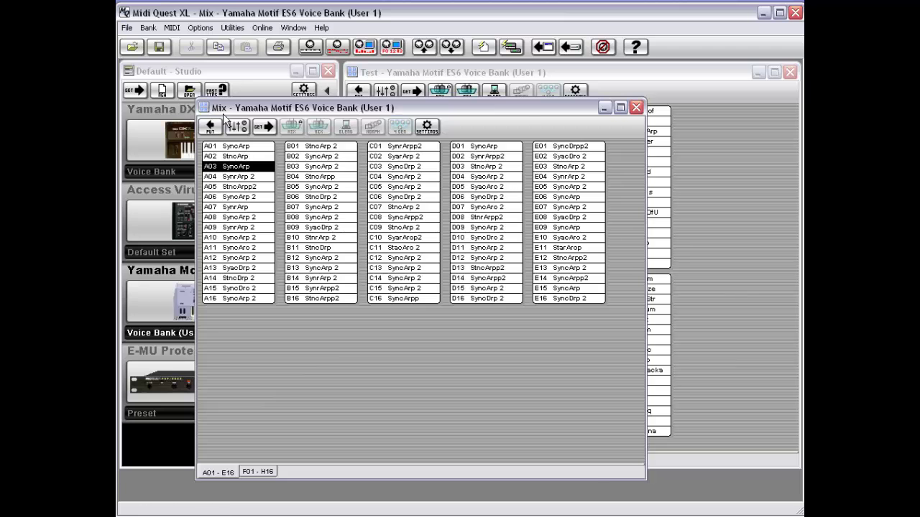
double_click(204, 107)
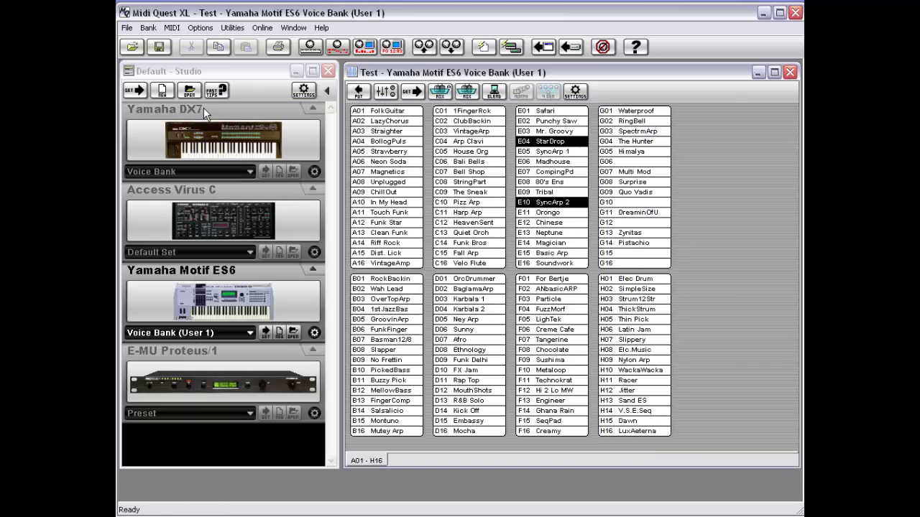
View the Randomize options available for E04 StarDrop and E10 SyncArp 2, and clear the patch selection.
right_click(684, 138)
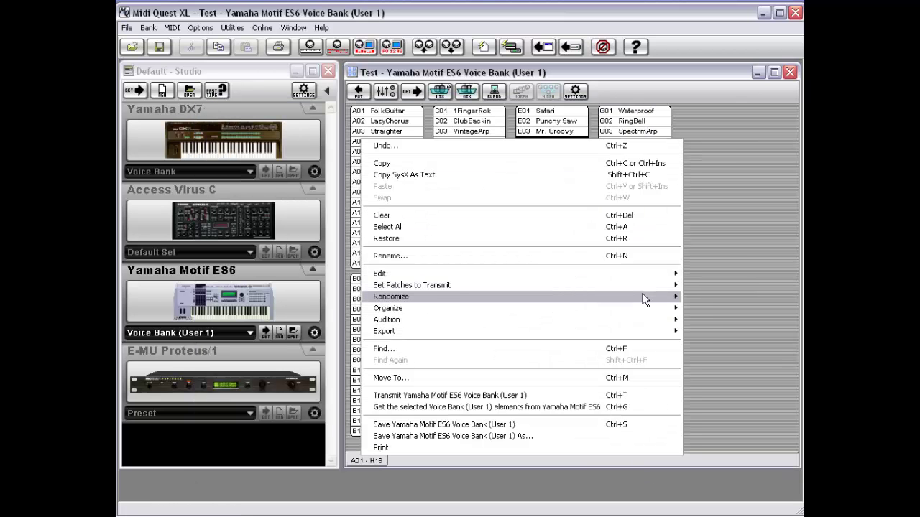
mouse_move(642, 297)
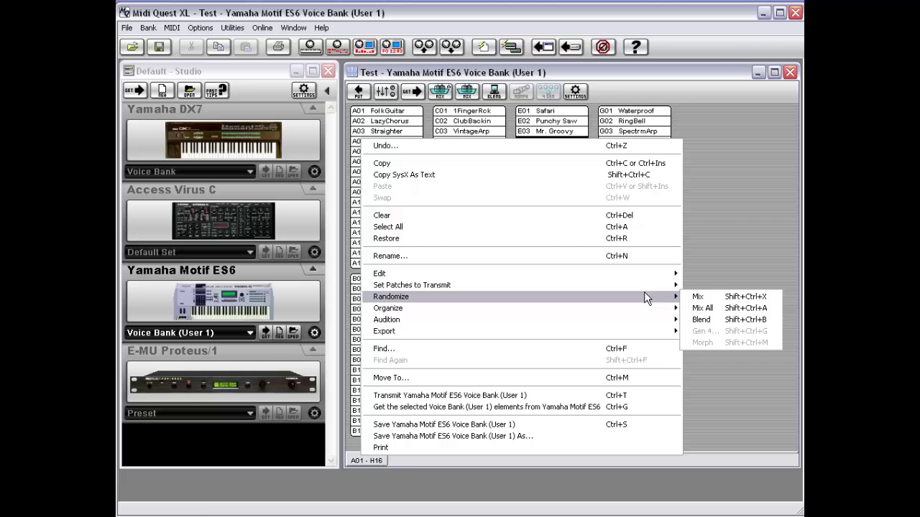
click(718, 307)
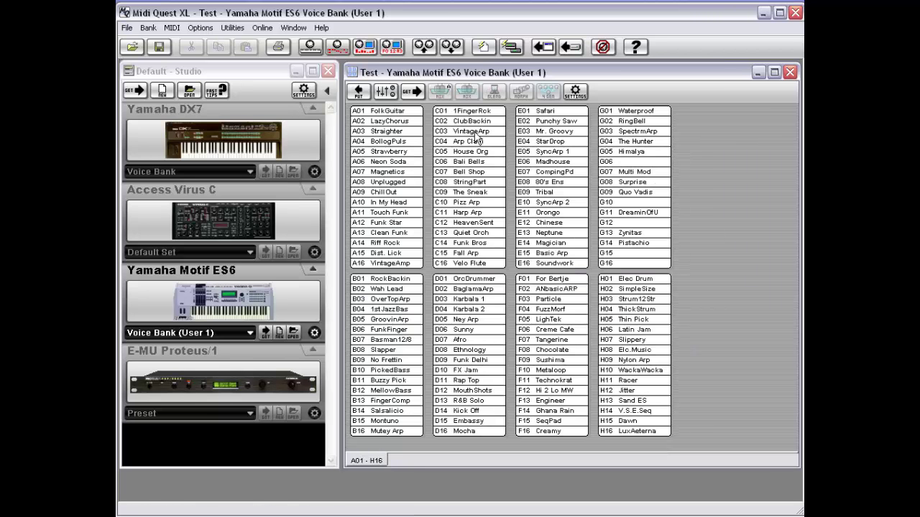
Select patches A03, A07, A12, B06, C06, C14 and D03 in Test and generate a new bank from them with Mix All.
click(392, 133)
ctrl+click(393, 171)
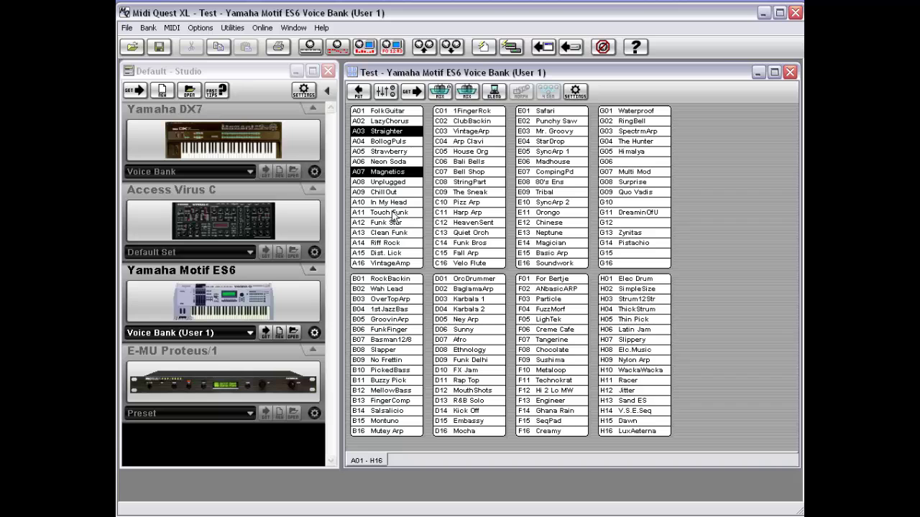
ctrl+click(394, 223)
ctrl+click(387, 331)
ctrl+click(466, 162)
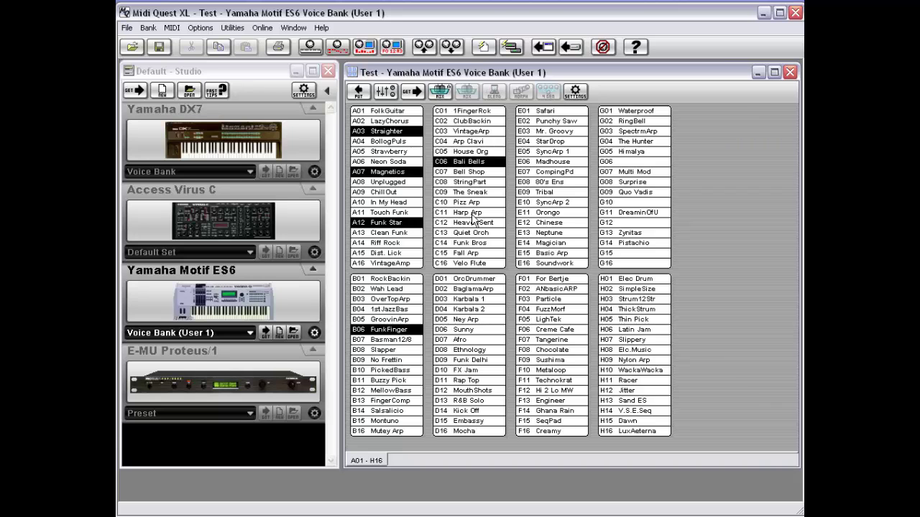
ctrl+click(471, 244)
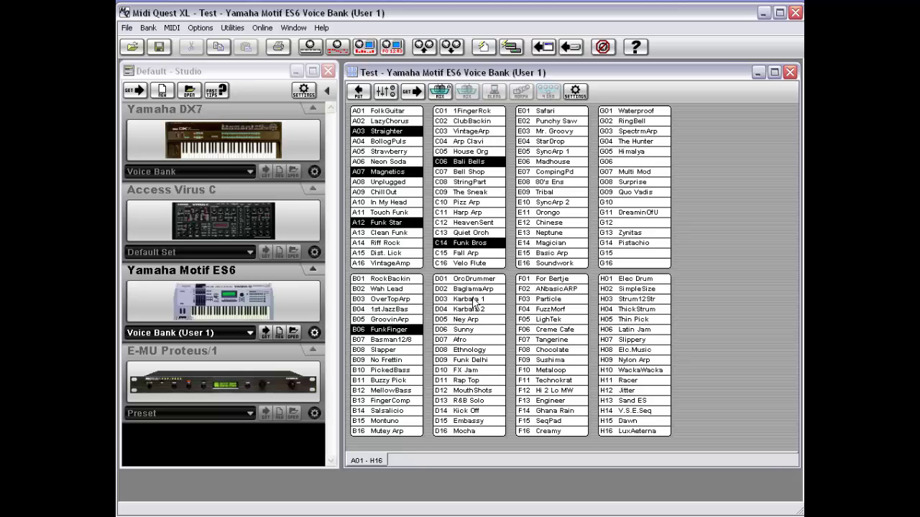
ctrl+click(474, 302)
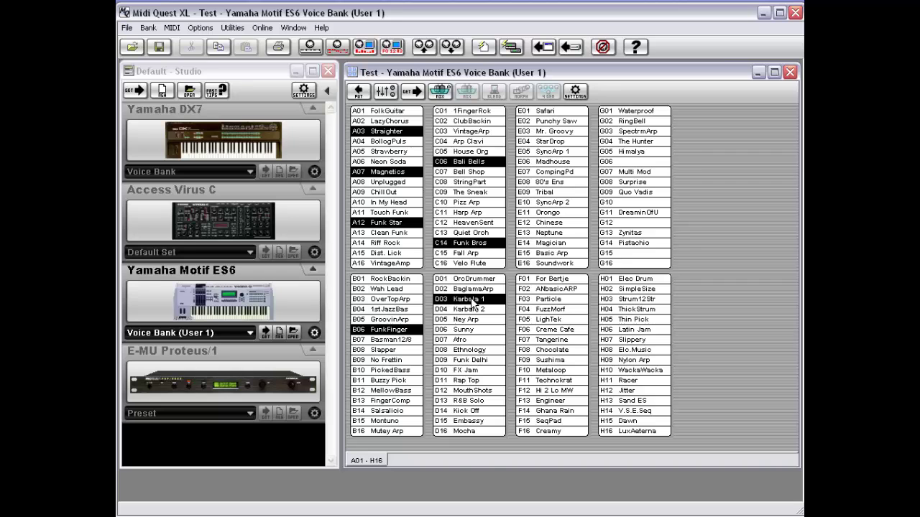
right_click(471, 301)
mouse_move(536, 363)
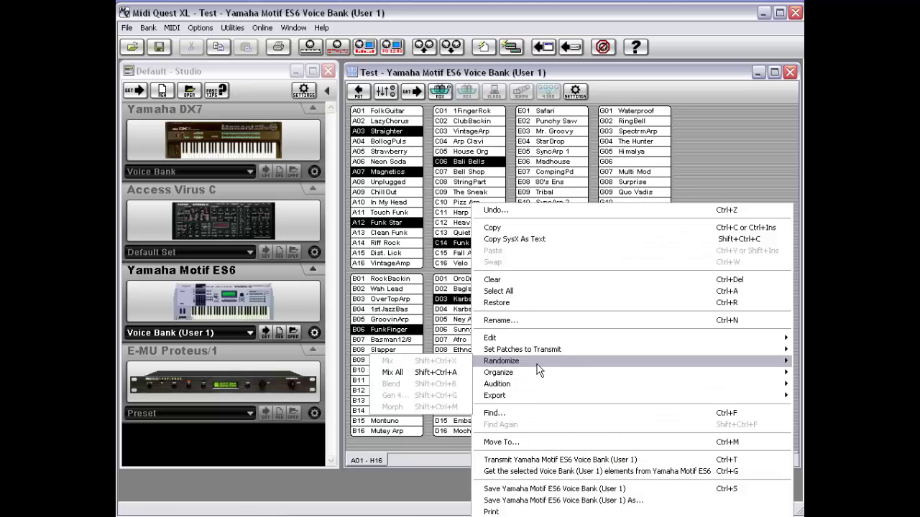
click(444, 371)
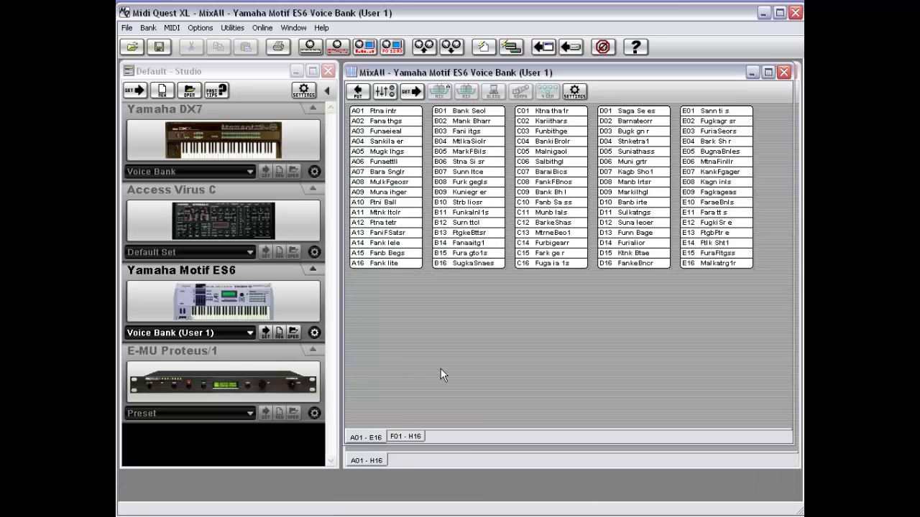
Move the MixAll bank window aside, return to the Test bank and dismiss the Save Bank As dialog without saving.
drag(539, 79, 397, 126)
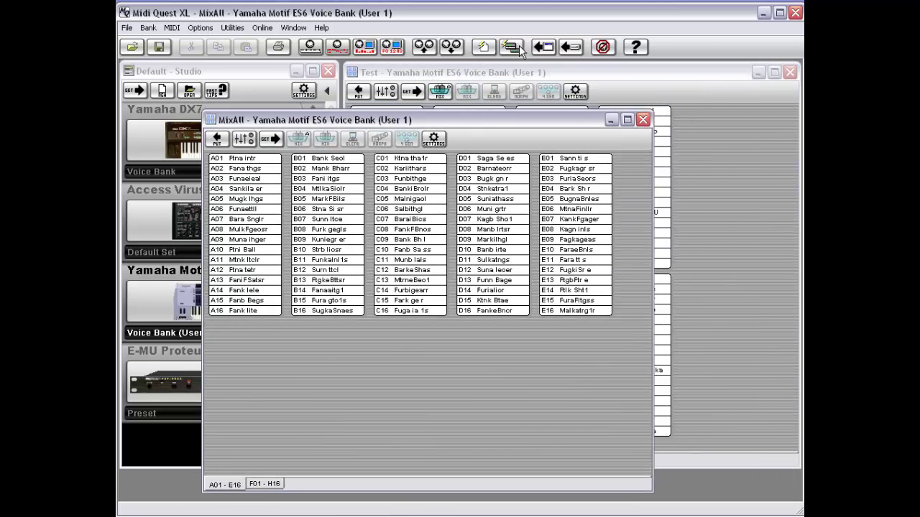
click(654, 76)
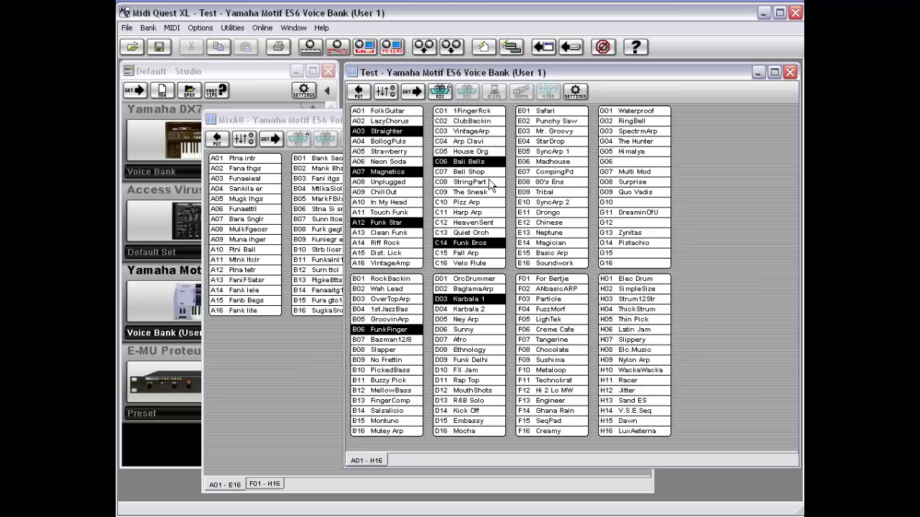
key(ctrl+shift+s)
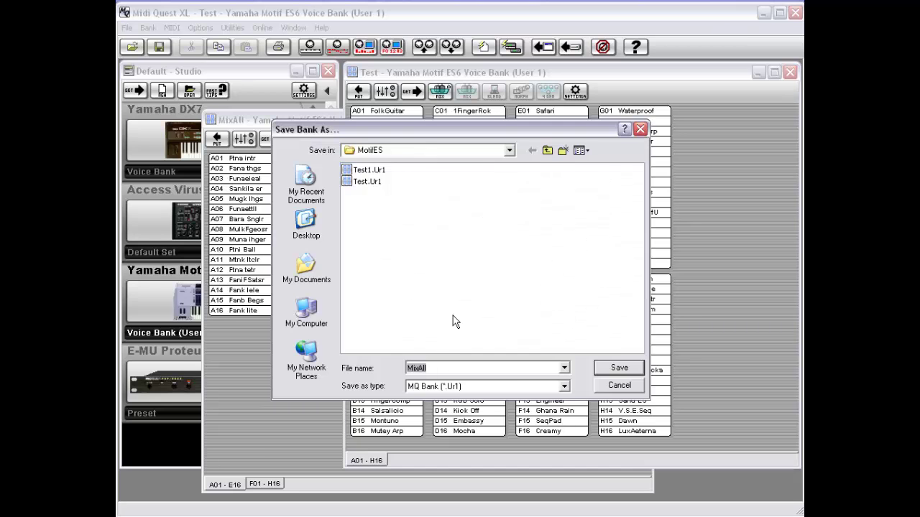
click(616, 385)
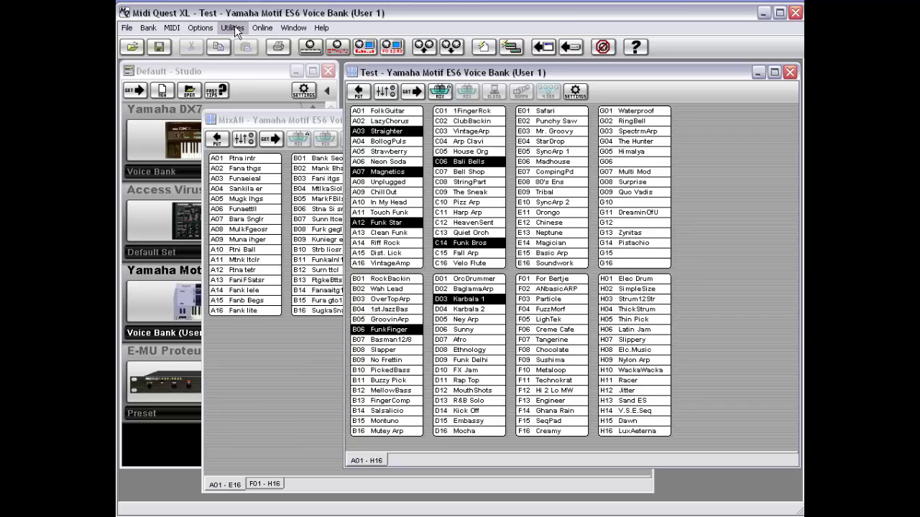
Examine the Auto Save Open Files option under Paths/Misc in the preferences and close the preferences.
click(260, 28)
mouse_move(236, 30)
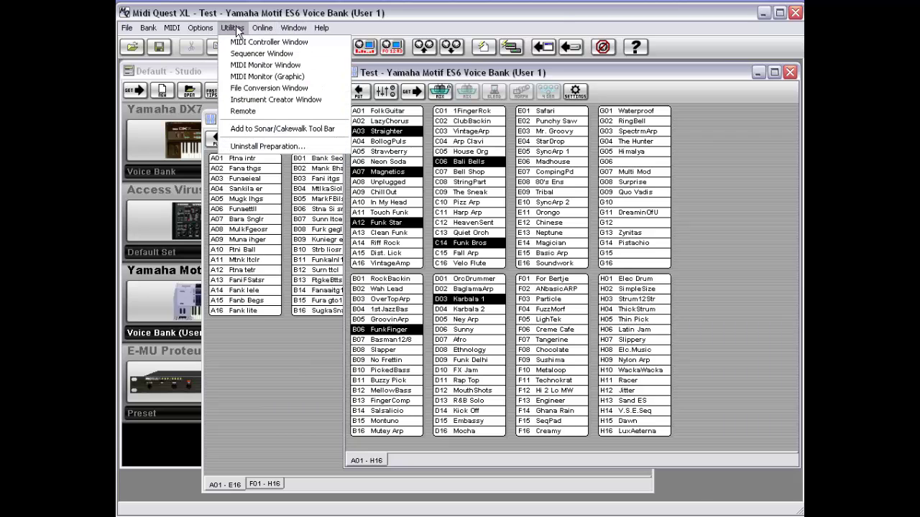
mouse_move(201, 28)
click(201, 52)
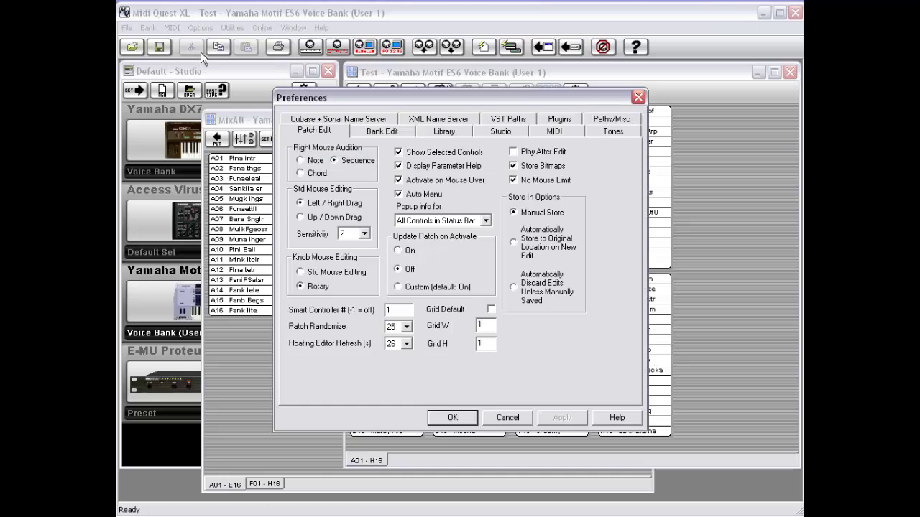
click(633, 120)
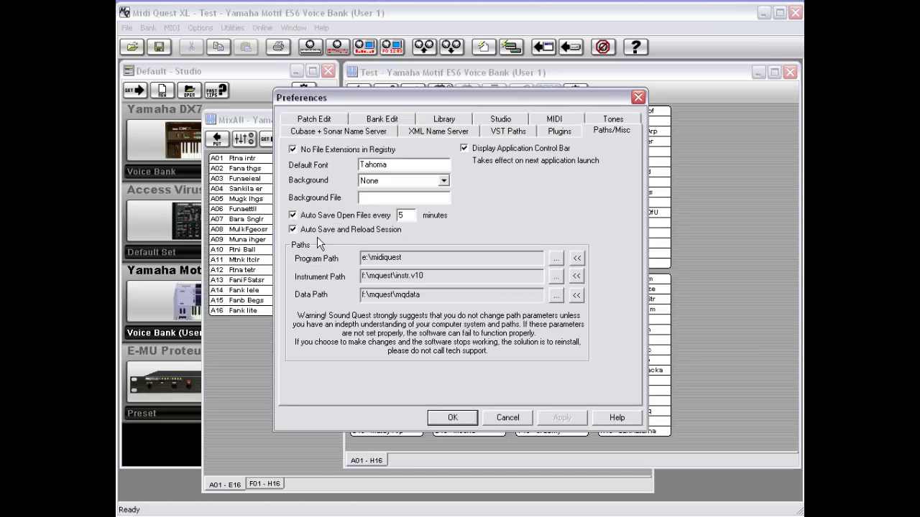
click(313, 218)
click(494, 419)
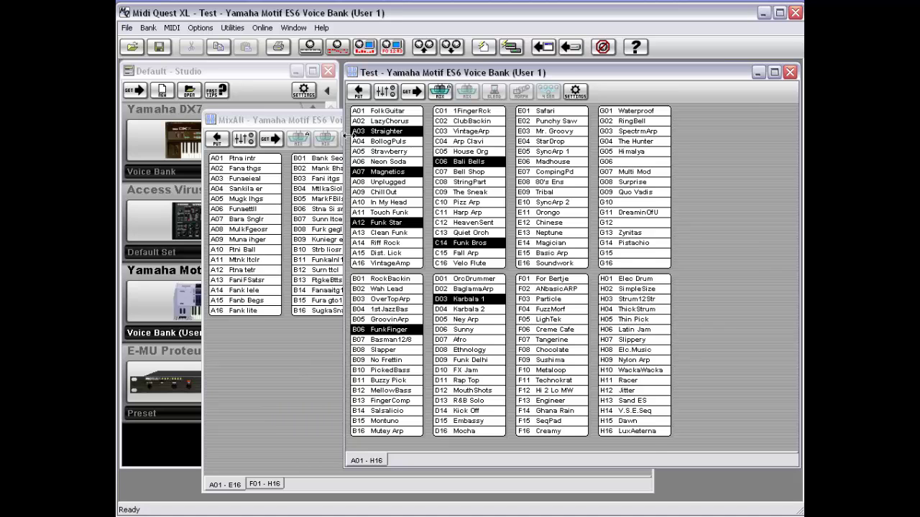
Close the MixAll bank, look over the Randomize options for the patches selected in Test, and clear the selection.
click(296, 121)
double_click(210, 119)
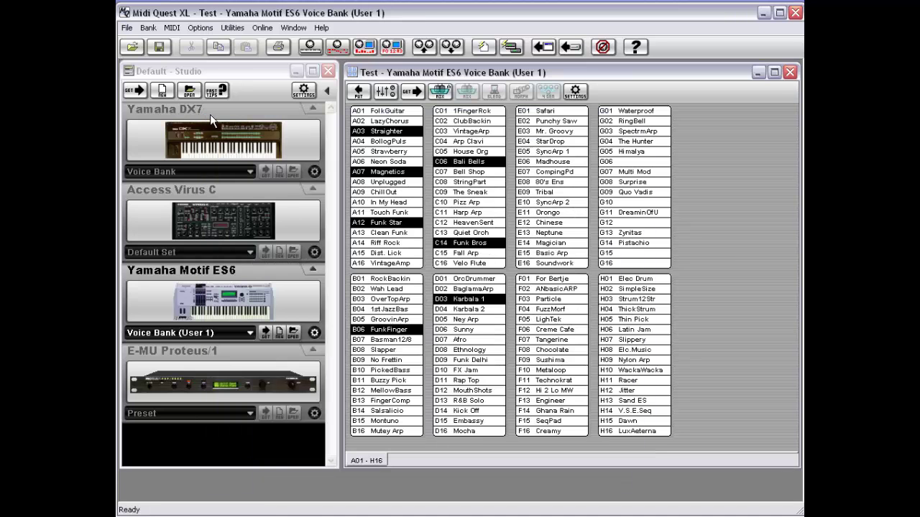
click(181, 29)
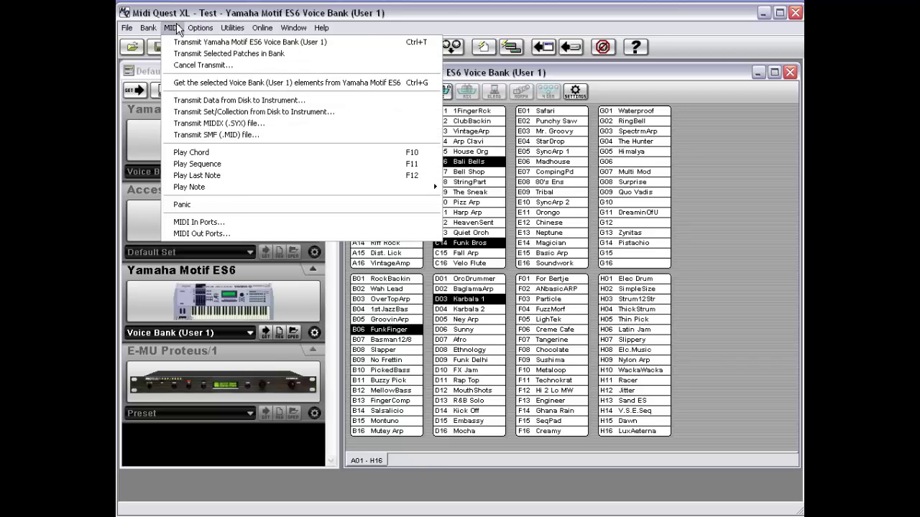
mouse_move(237, 30)
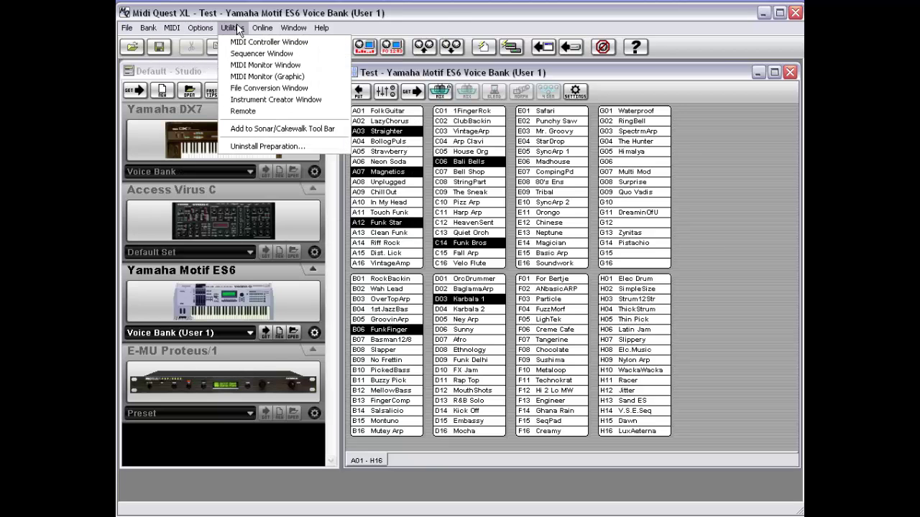
mouse_move(148, 28)
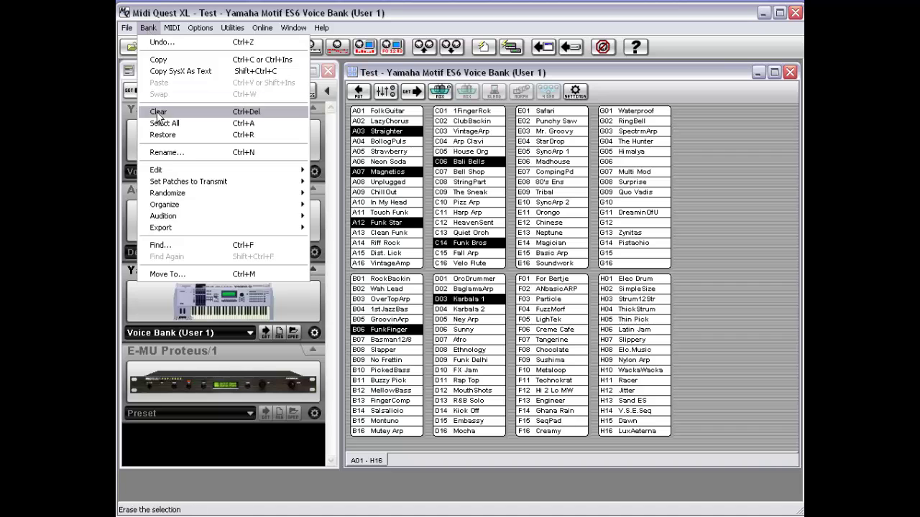
mouse_move(189, 195)
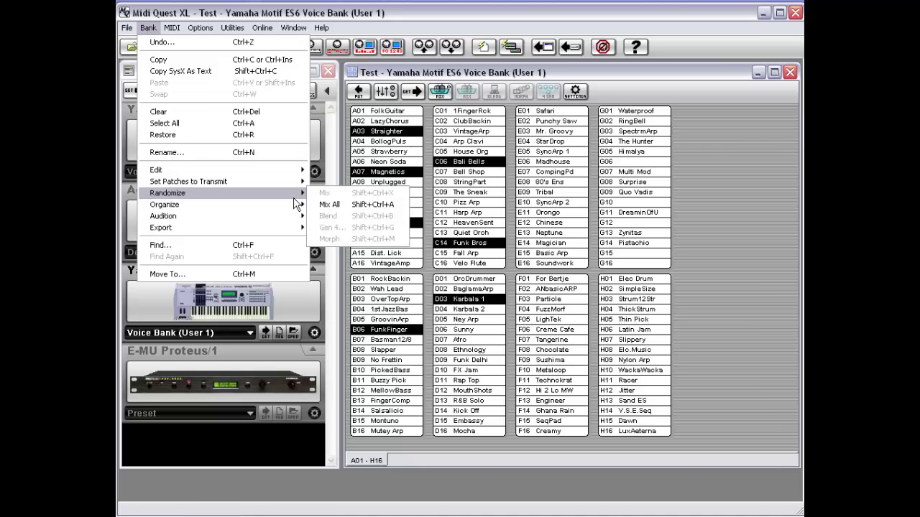
click(741, 191)
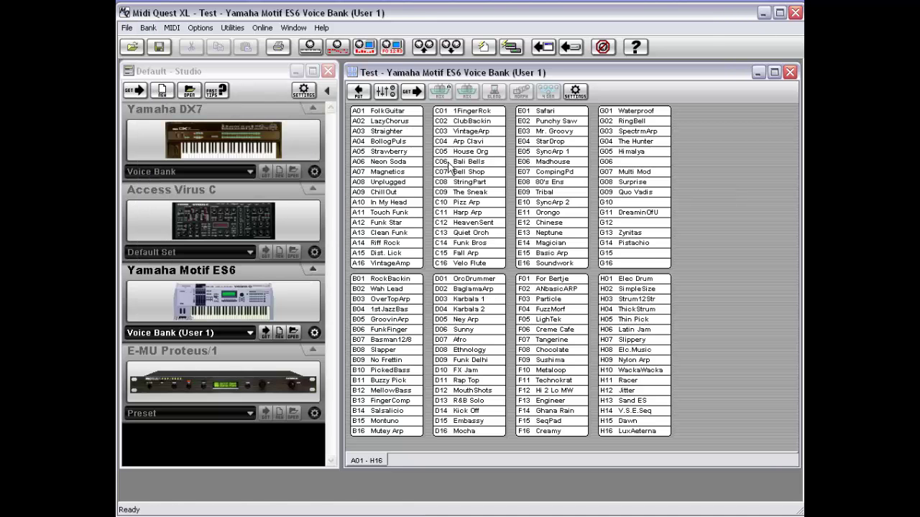
Blend patches C03 VintageArp and C09 The Sneak into a new bank, move its window aside for viewing, and close it.
click(468, 134)
ctrl+click(468, 192)
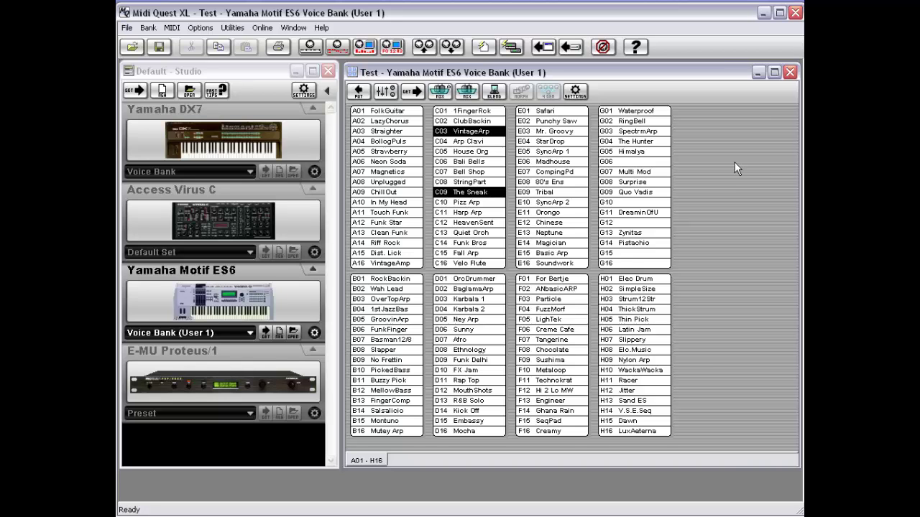
right_click(712, 146)
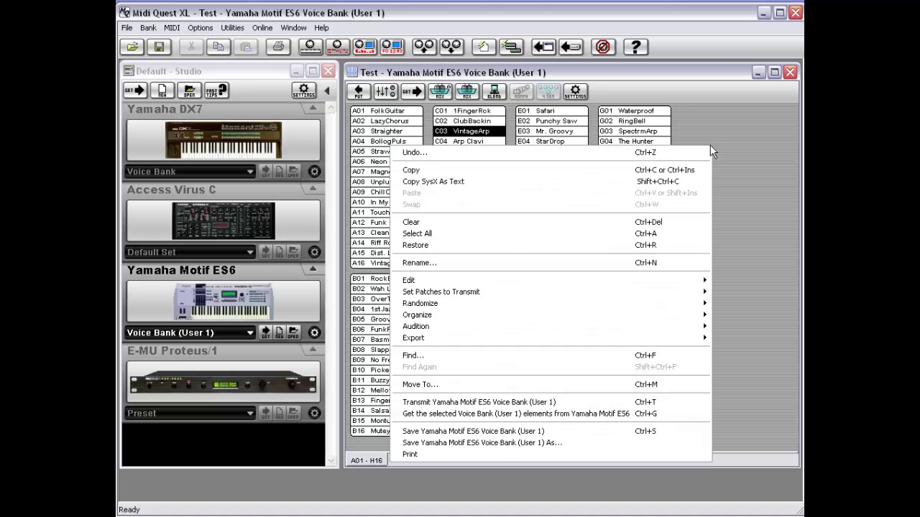
mouse_move(582, 303)
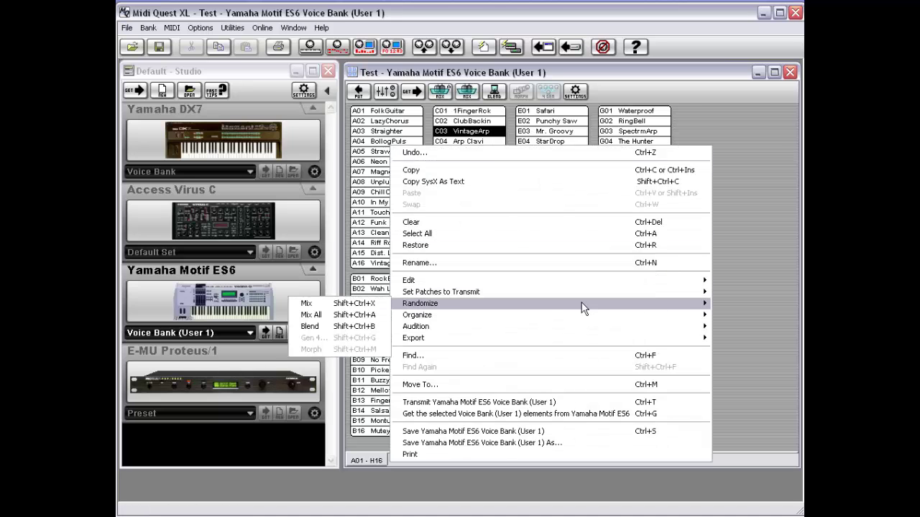
click(354, 327)
drag(589, 76, 366, 213)
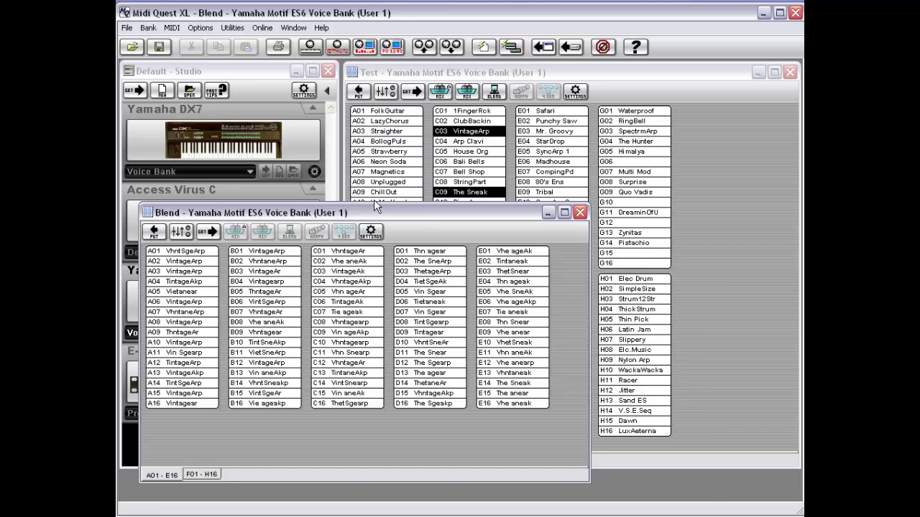
double_click(146, 212)
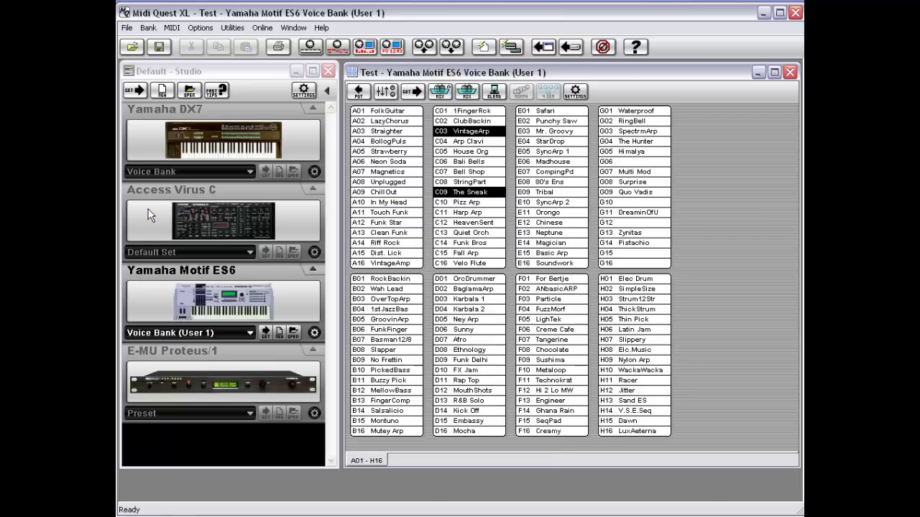
Check which Randomize options are offered with C03 VintageArp and C09 The Sneak selected, and leave without choosing any.
right_click(489, 136)
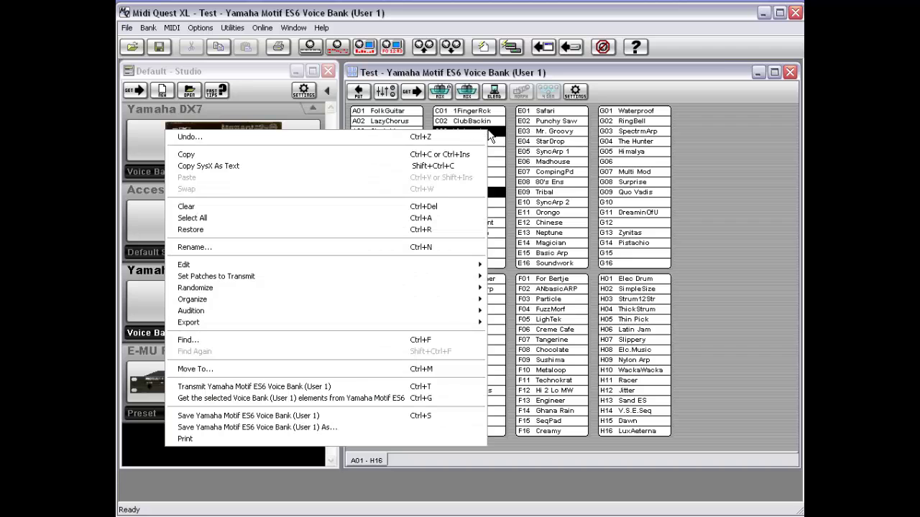
mouse_move(378, 287)
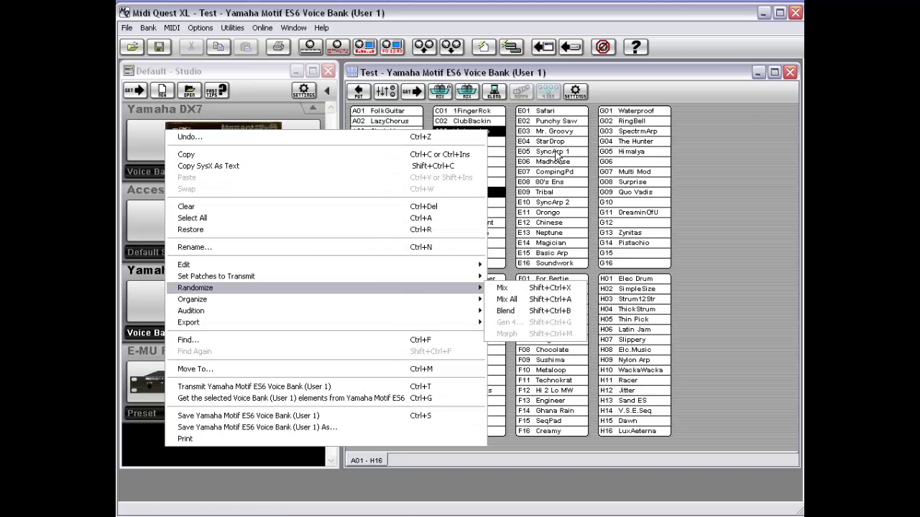
click(694, 120)
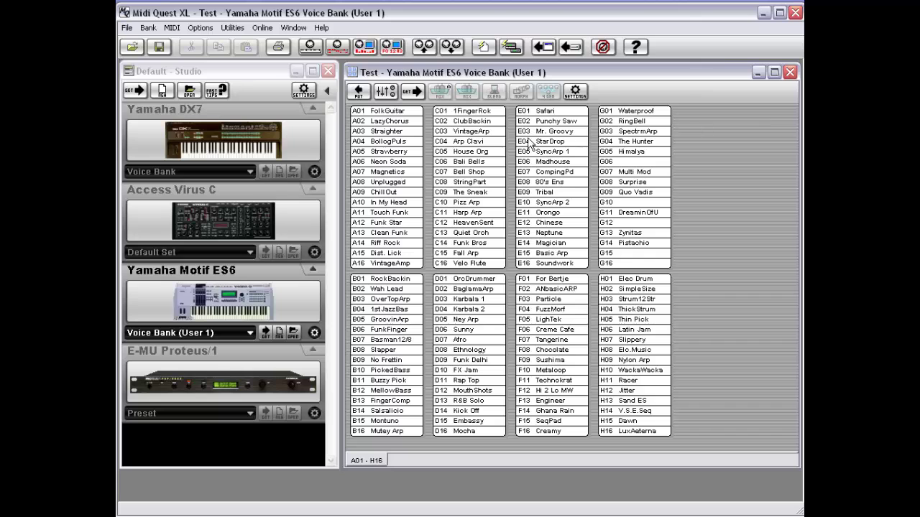
Open Patch Generator 4 for patches C03 VintageArp, C07 Bell Shop, C12 HeavenSent and D06 Sunny.
ctrl+click(467, 172)
ctrl+click(470, 223)
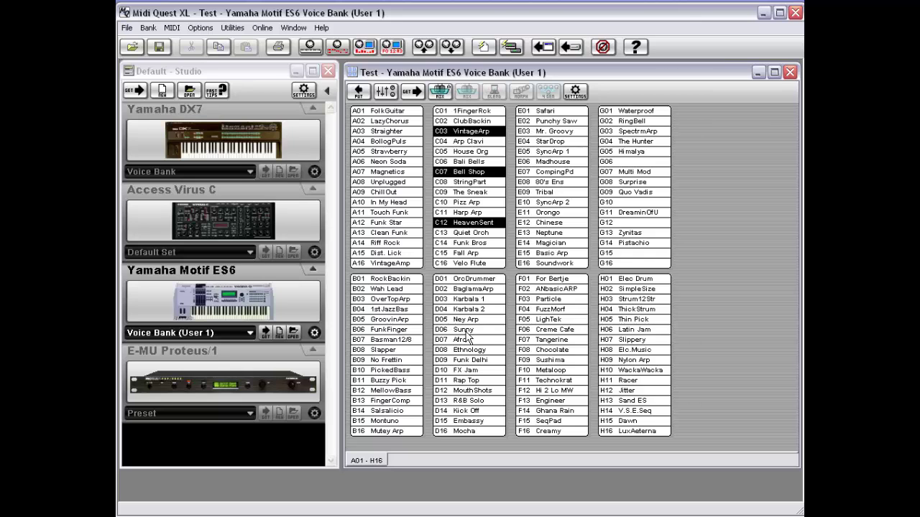
ctrl+click(465, 331)
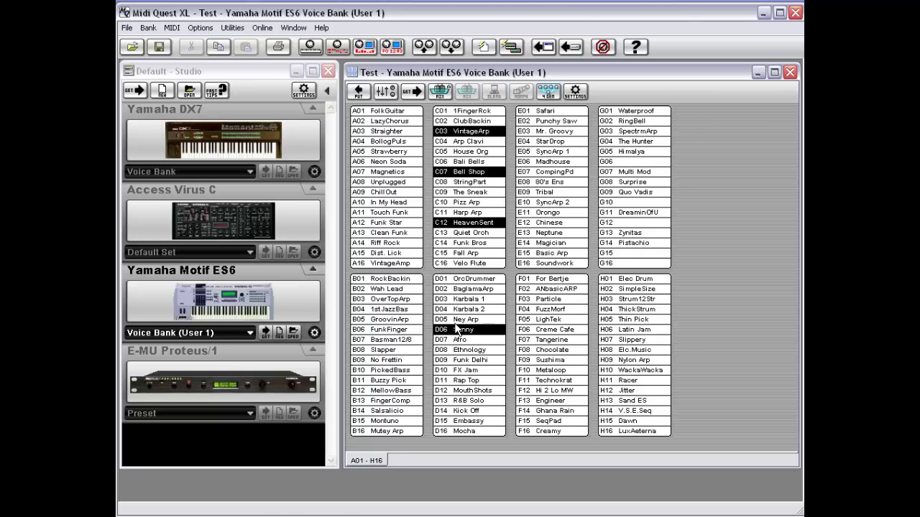
click(544, 91)
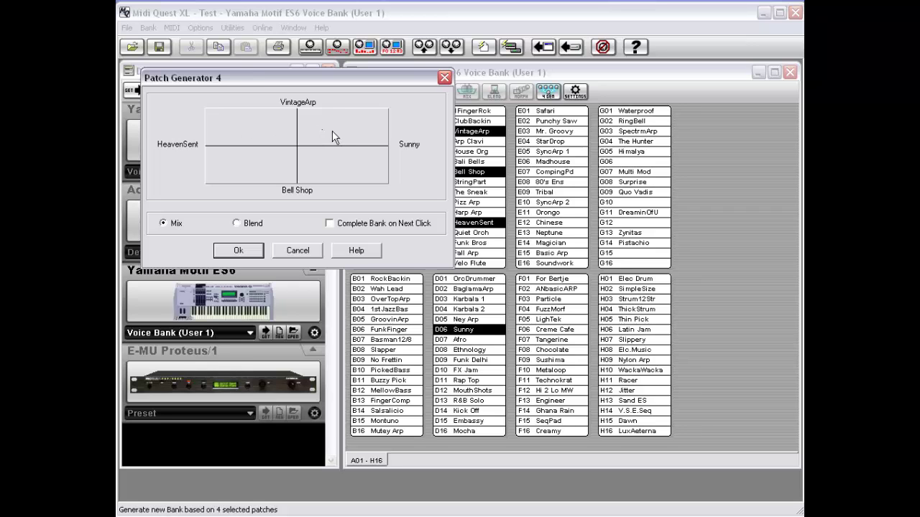
Generate patches between HeavenSent and VintageArp, and complete the Gen4 bank with Mix from a point between Sunny and Bell Shop.
drag(246, 126, 255, 125)
click(237, 223)
click(329, 224)
click(165, 224)
click(340, 170)
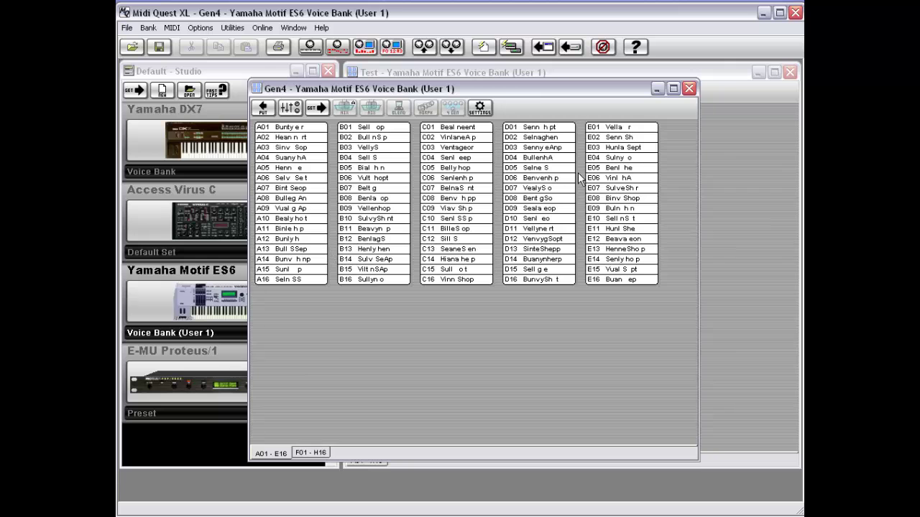
Enlarge the Gen4 bank window to view all its patches from A01 to H16 at once, and close it.
drag(535, 462, 534, 493)
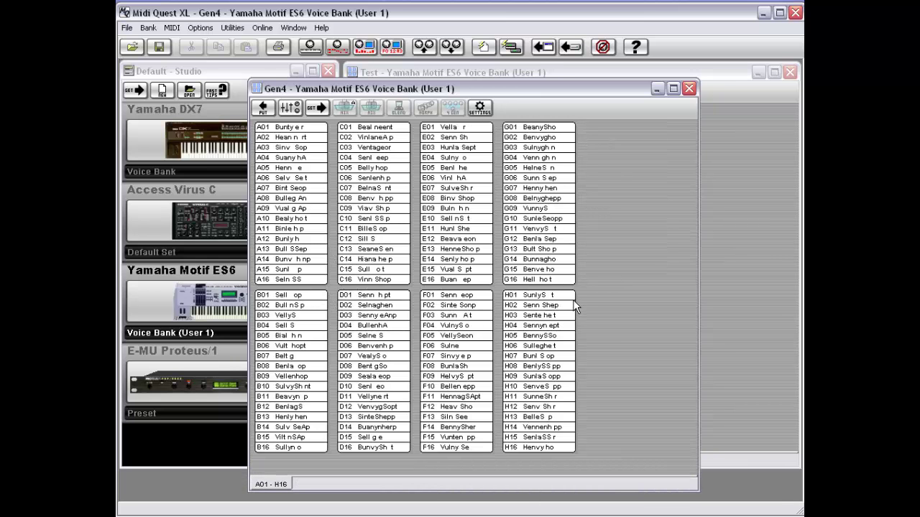
double_click(255, 85)
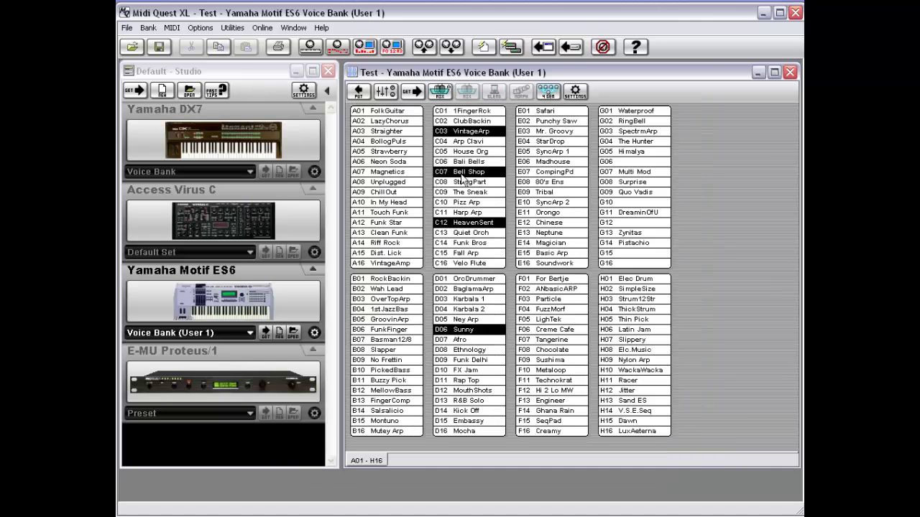
Check which Randomize options are offered in the Test bank with VintageArp, Bell Shop, HeavenSent and Sunny selected.
right_click(688, 156)
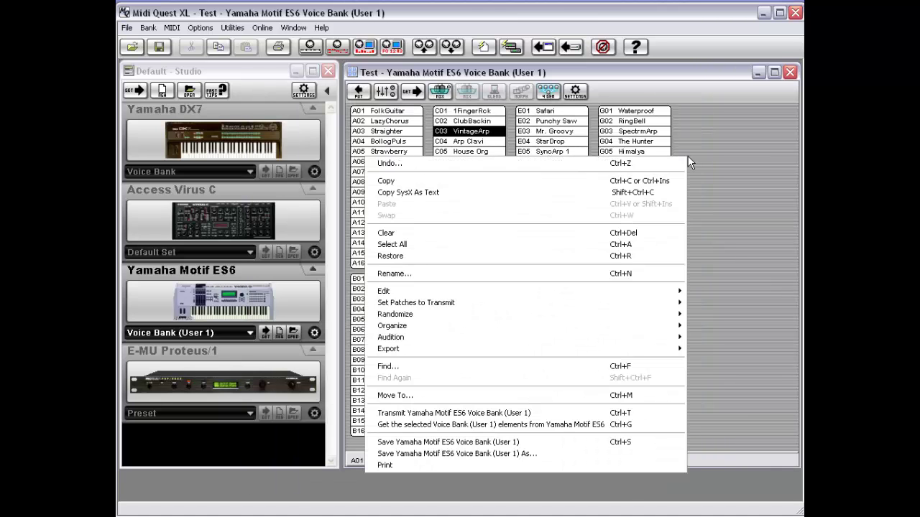
mouse_move(635, 321)
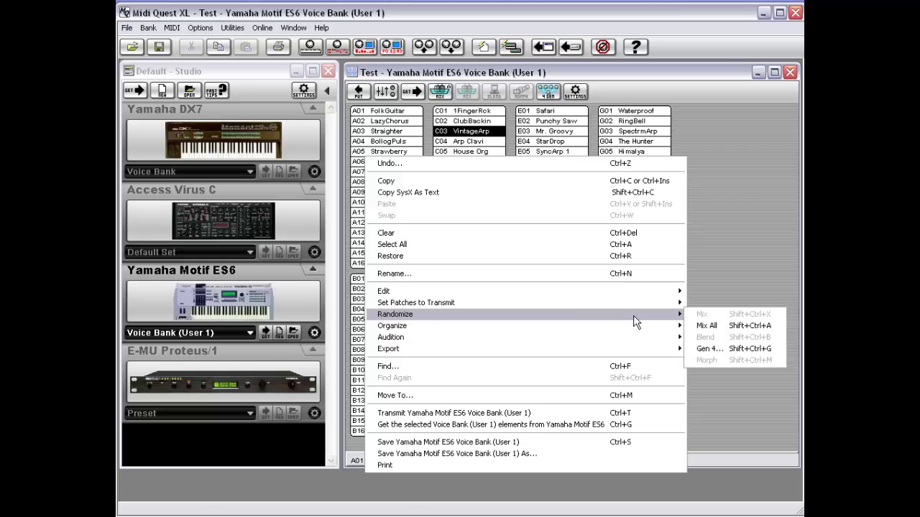
click(712, 349)
Check which Randomize options are offered with E04 StarDrop and E10 SyncArp 2 selected, and leave without choosing any.
click(538, 142)
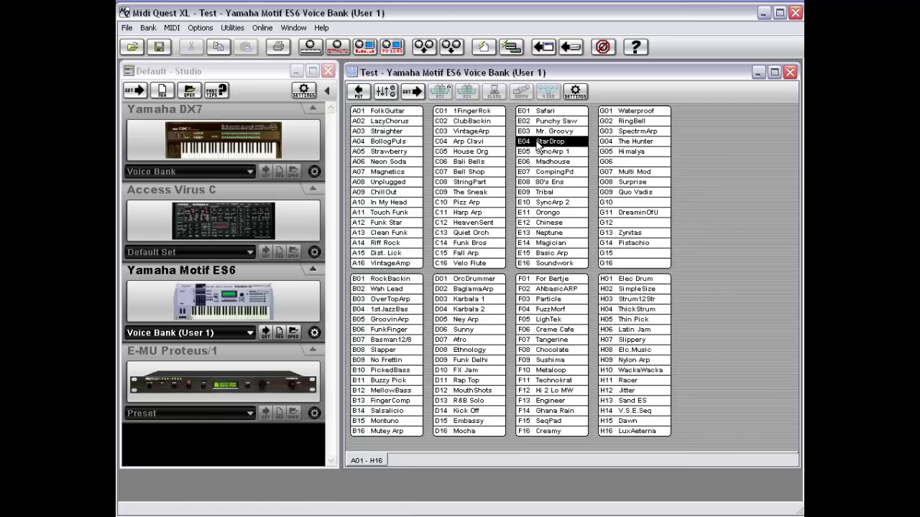
ctrl+click(548, 203)
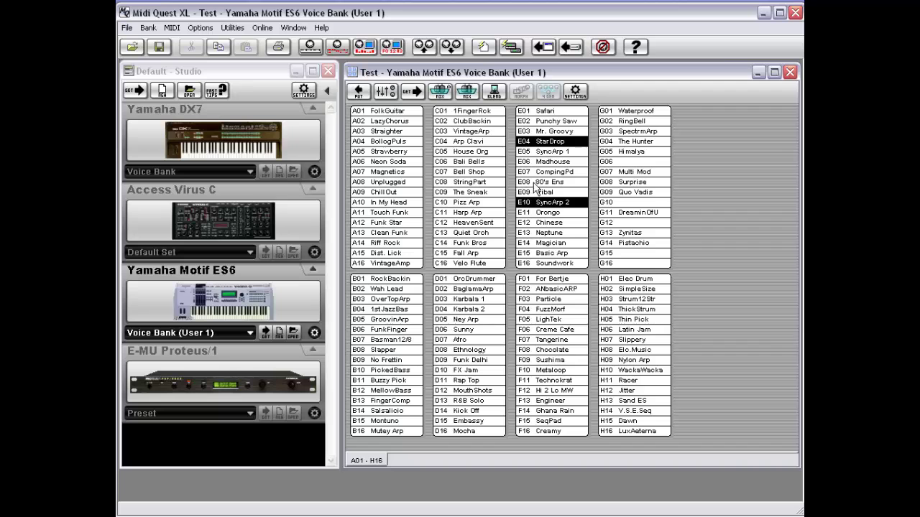
right_click(565, 143)
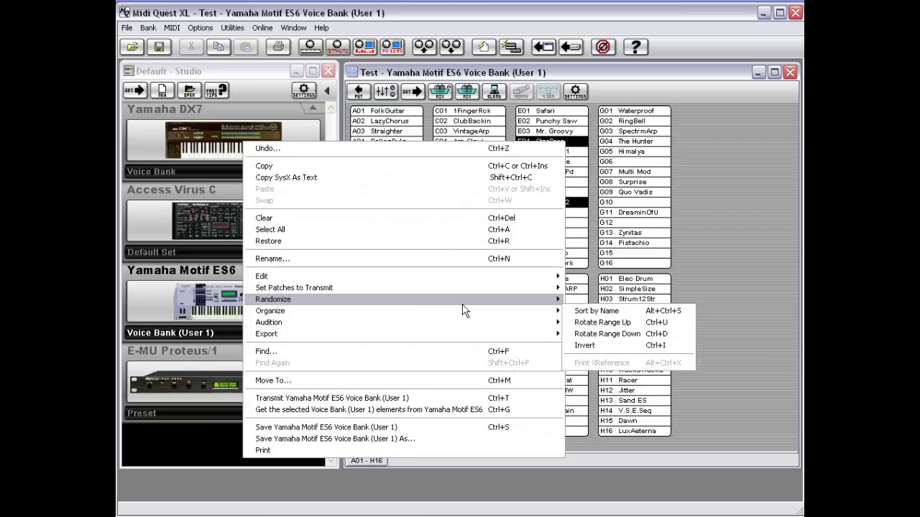
mouse_move(463, 304)
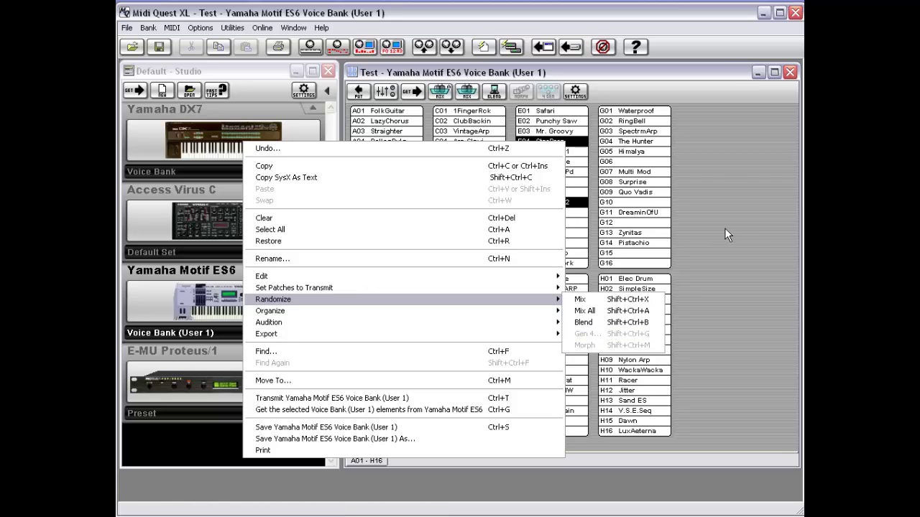
click(655, 90)
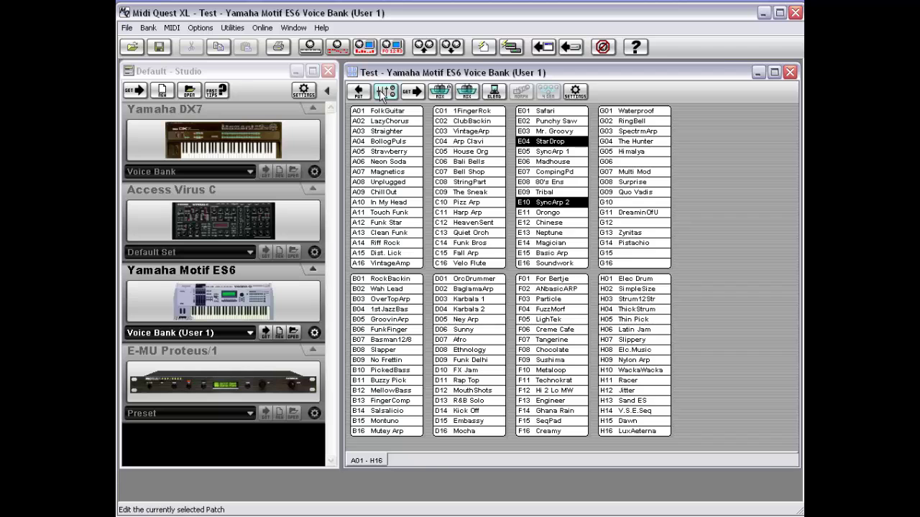
Open the patch editor for E04 StarDrop, and widen the bank window and its patch list beside the editor.
click(385, 91)
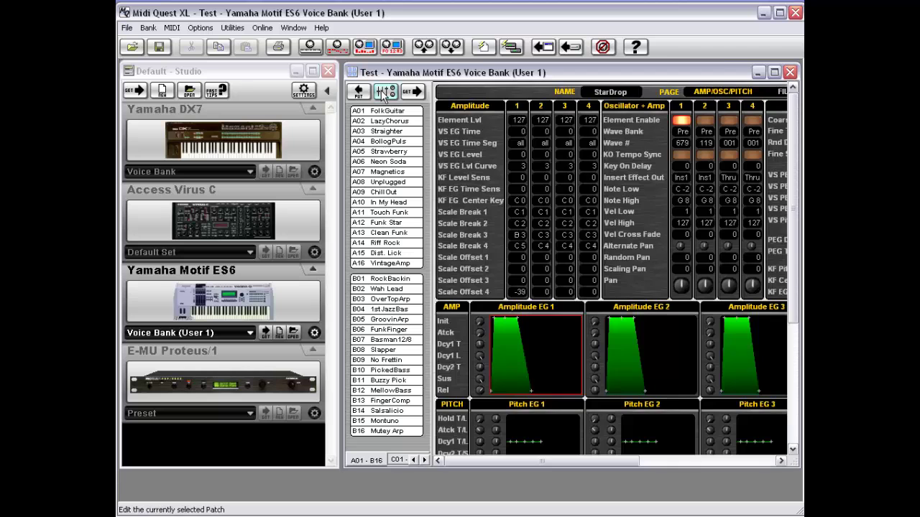
click(425, 459)
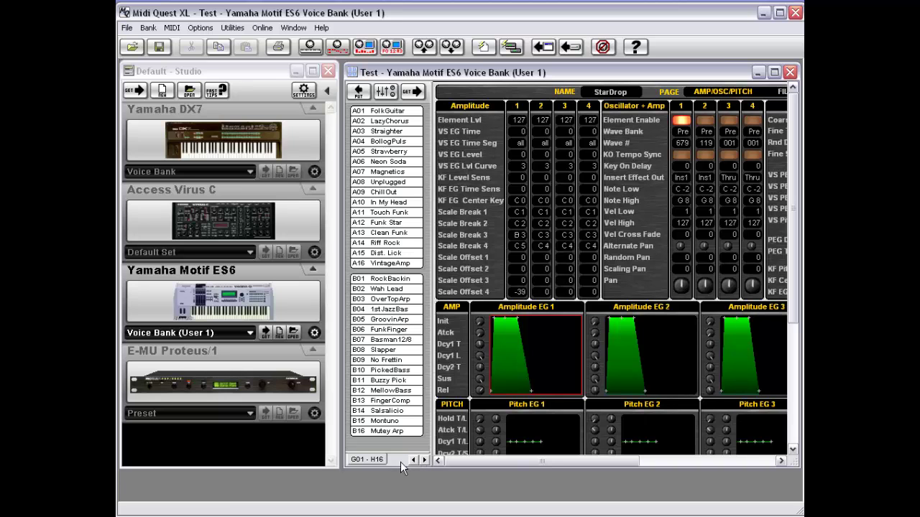
click(564, 120)
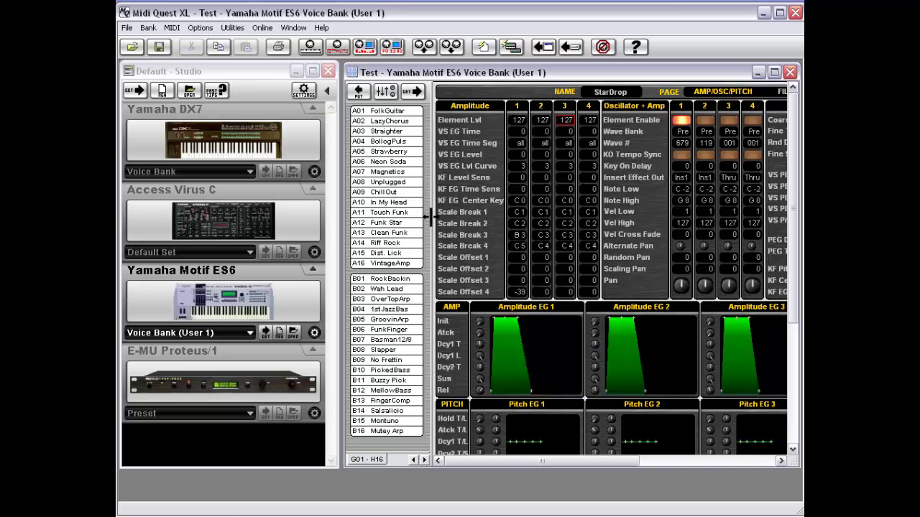
drag(431, 217, 531, 227)
drag(343, 230, 208, 230)
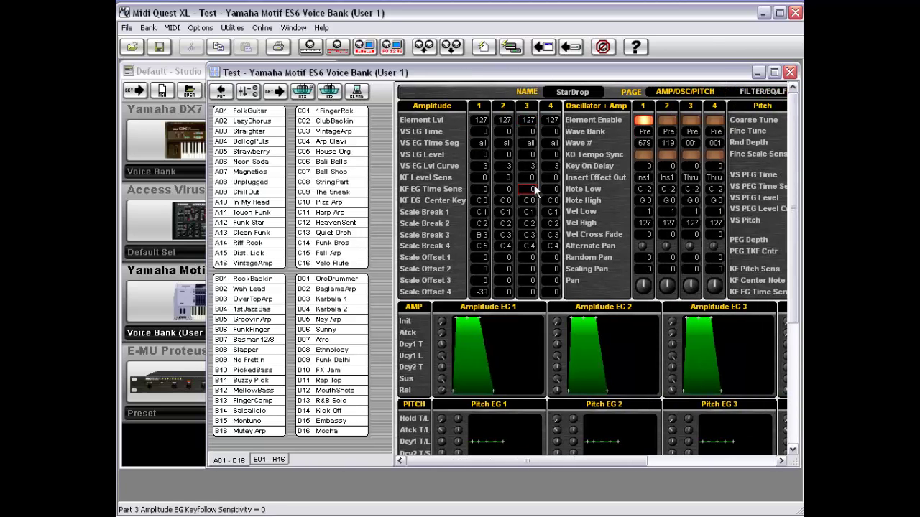
Select A06 Neon Soda and A12 Funk Star beside the editor and look for the Randomize options.
click(255, 163)
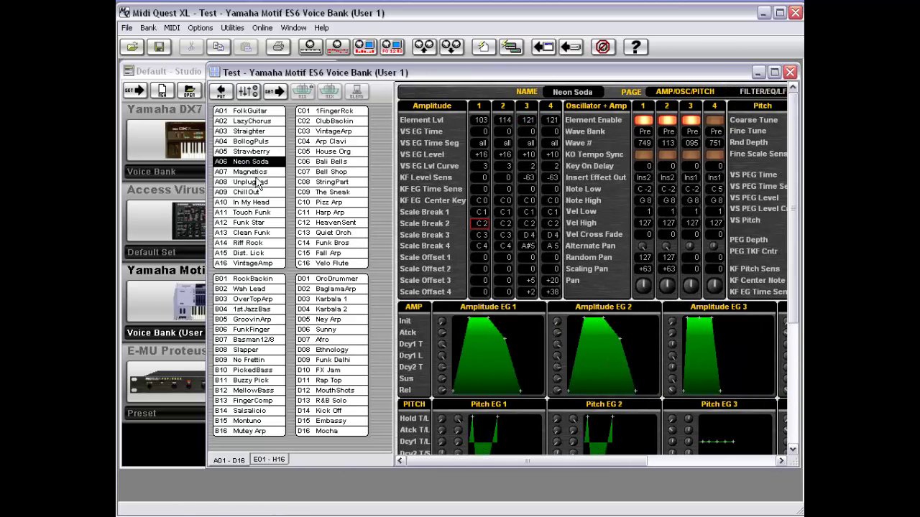
ctrl+click(255, 224)
right_click(258, 162)
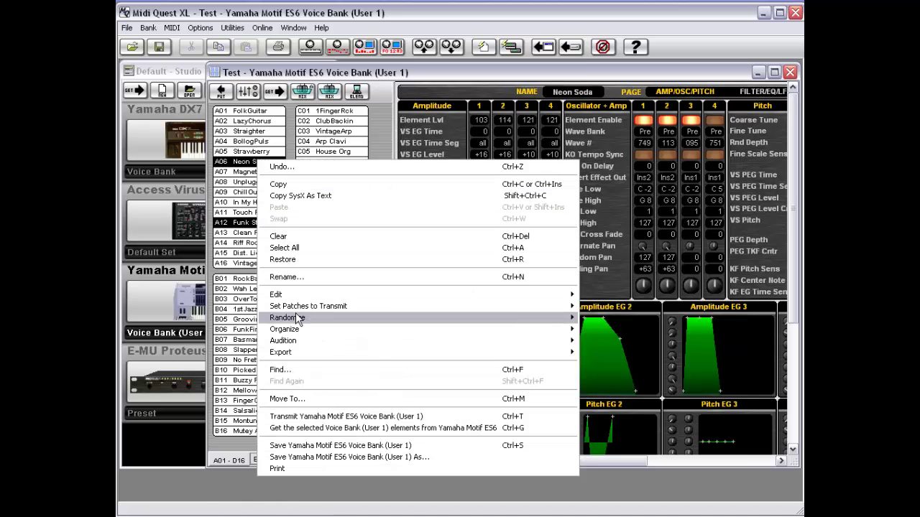
mouse_move(298, 317)
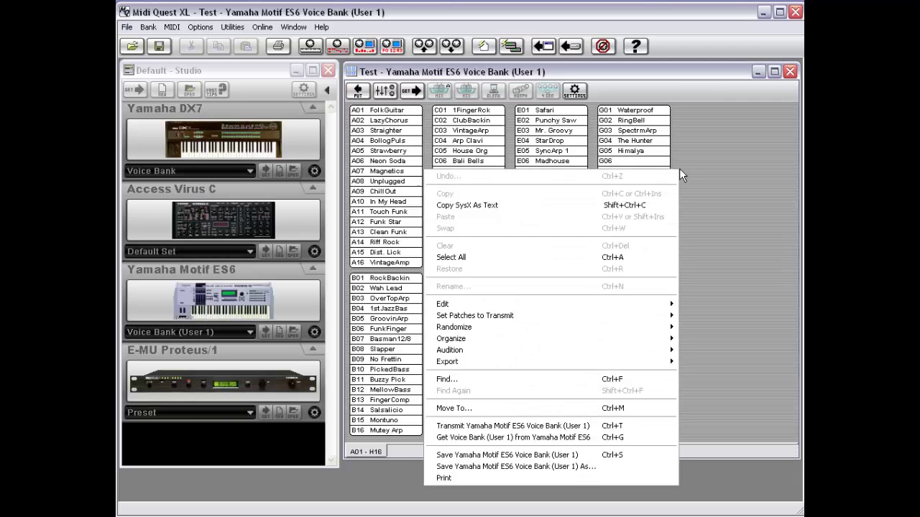
Sort all patches in the Test bank by name.
right_click(678, 168)
mouse_move(642, 328)
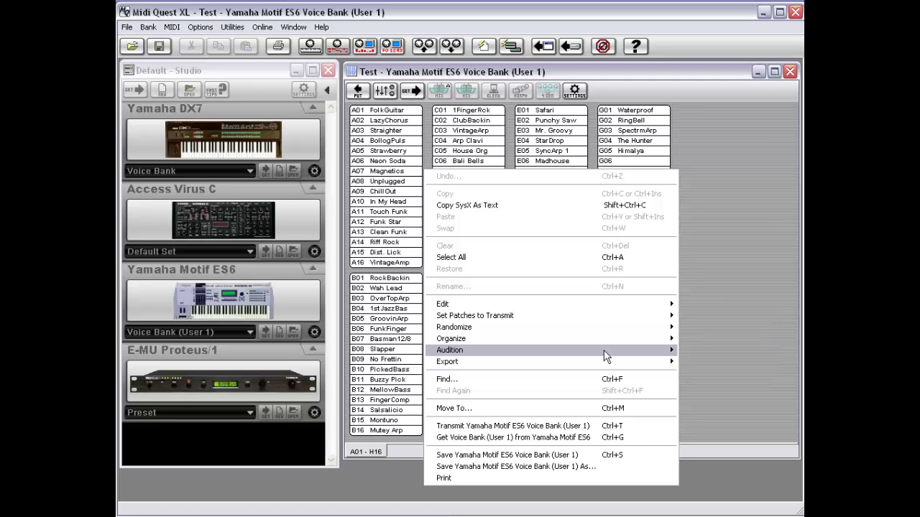
mouse_move(600, 338)
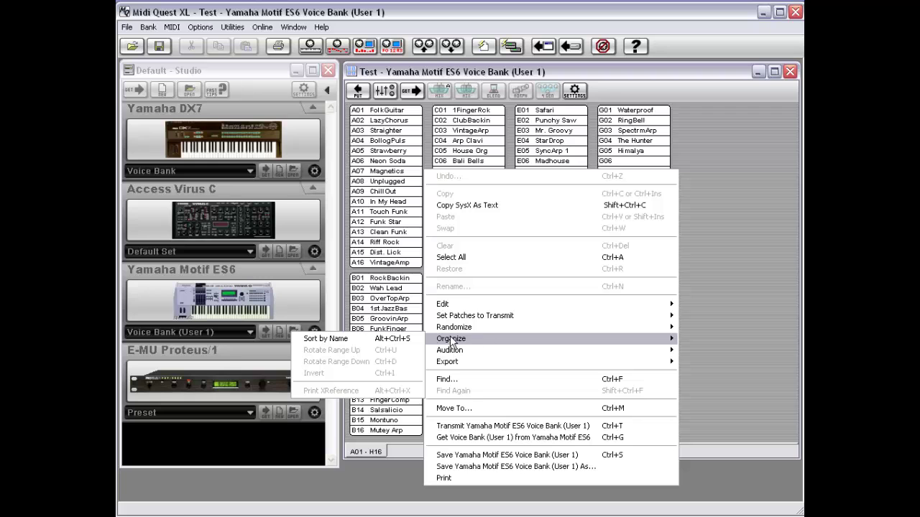
click(397, 339)
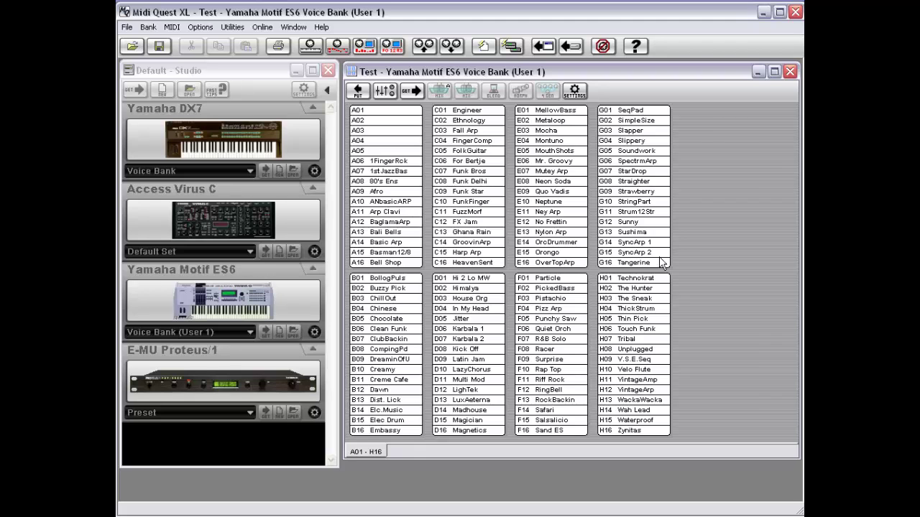
Check which Organize options are offered with no patches selected, and leave without choosing any.
right_click(686, 189)
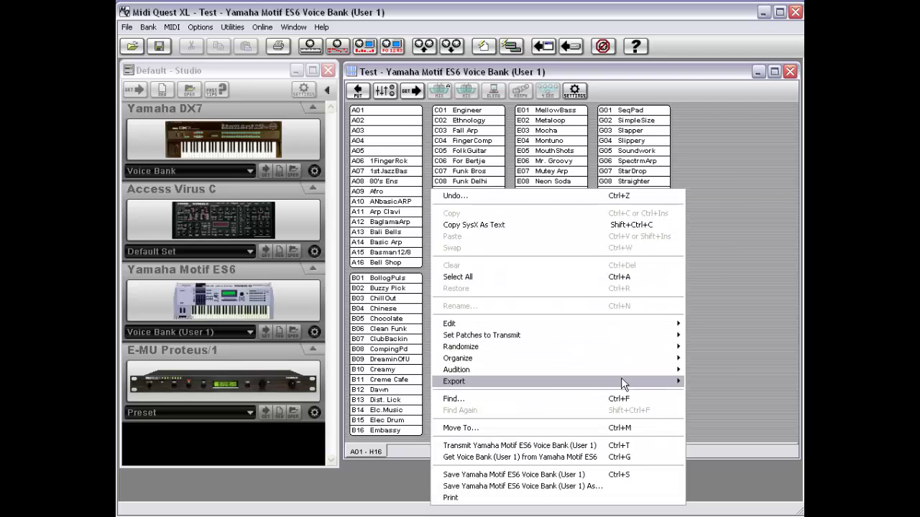
mouse_move(620, 357)
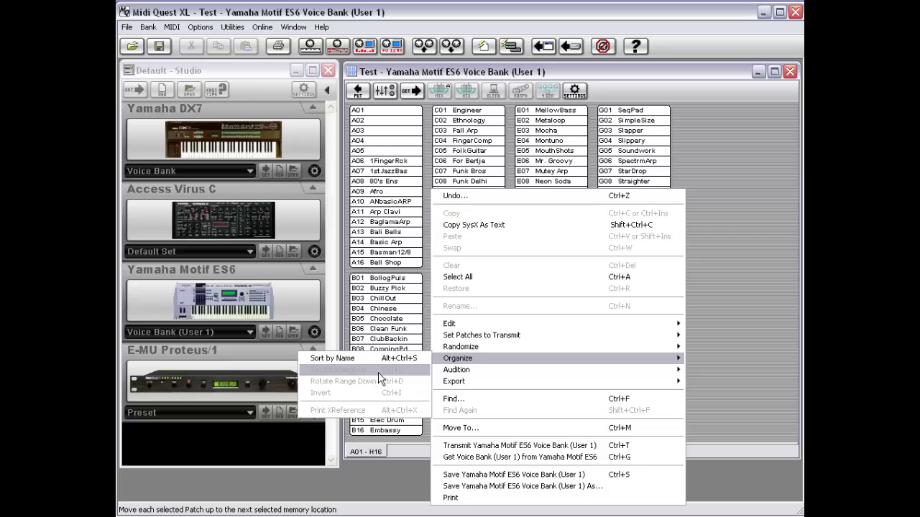
click(717, 169)
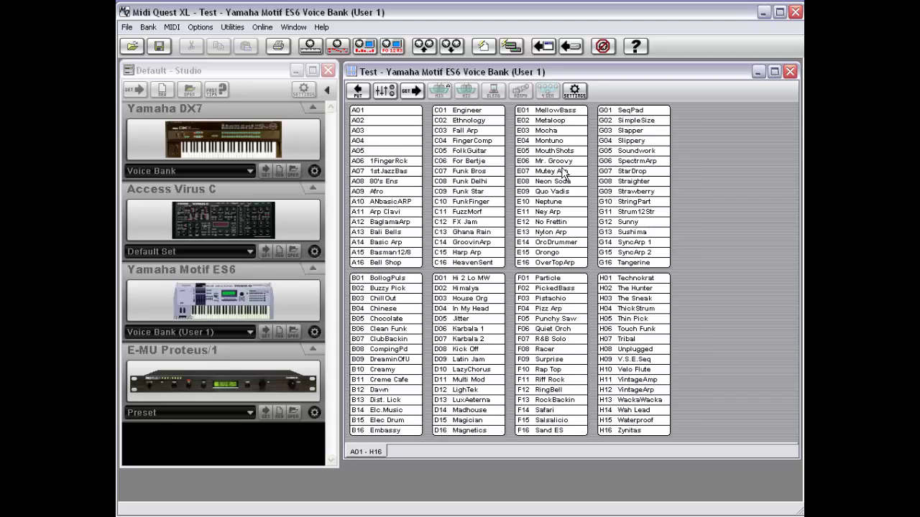
Rotate the patch range F01 to H16 down by one location, and clear the selection.
click(554, 280)
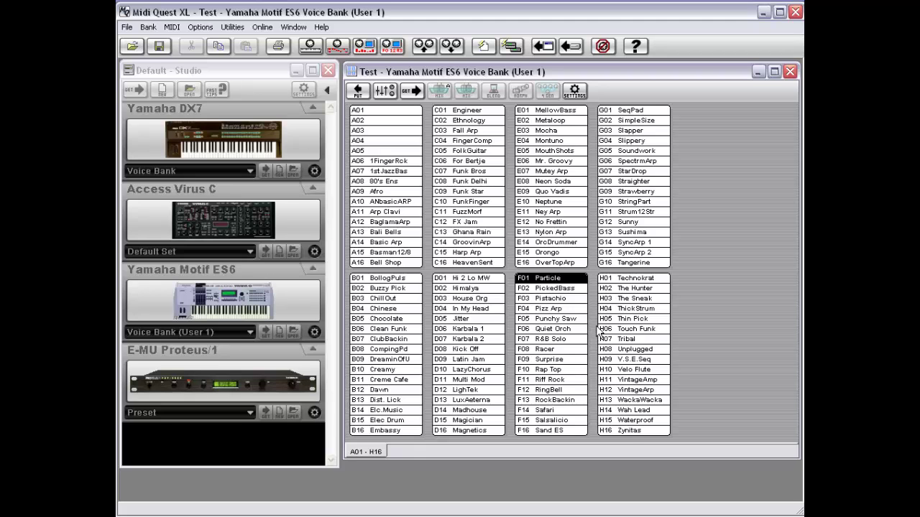
shift+click(635, 432)
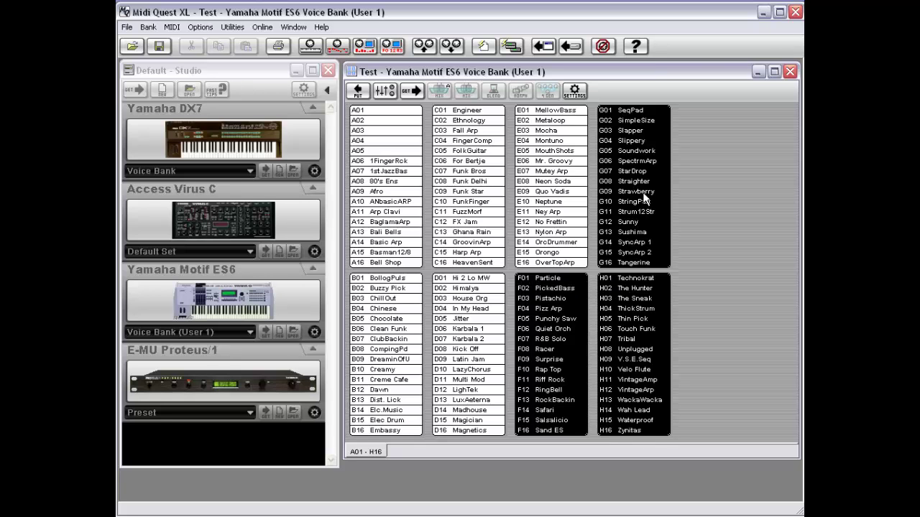
right_click(633, 318)
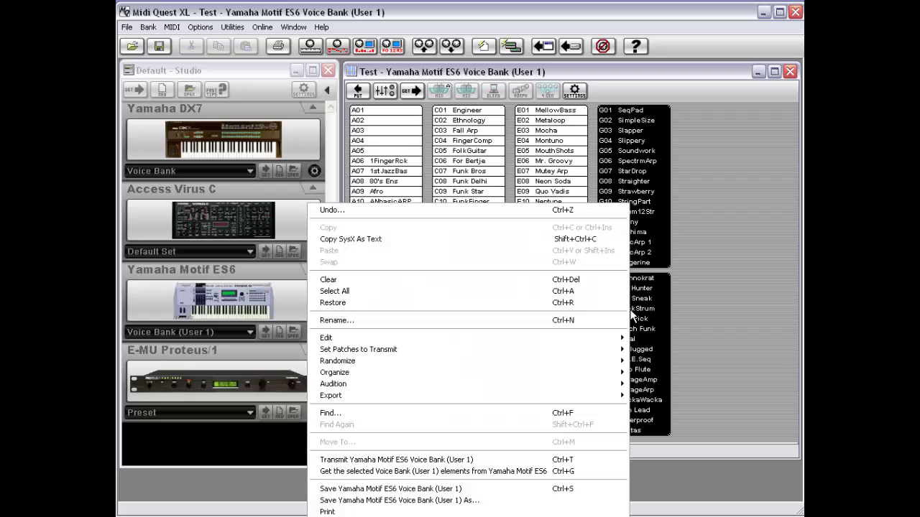
mouse_move(523, 375)
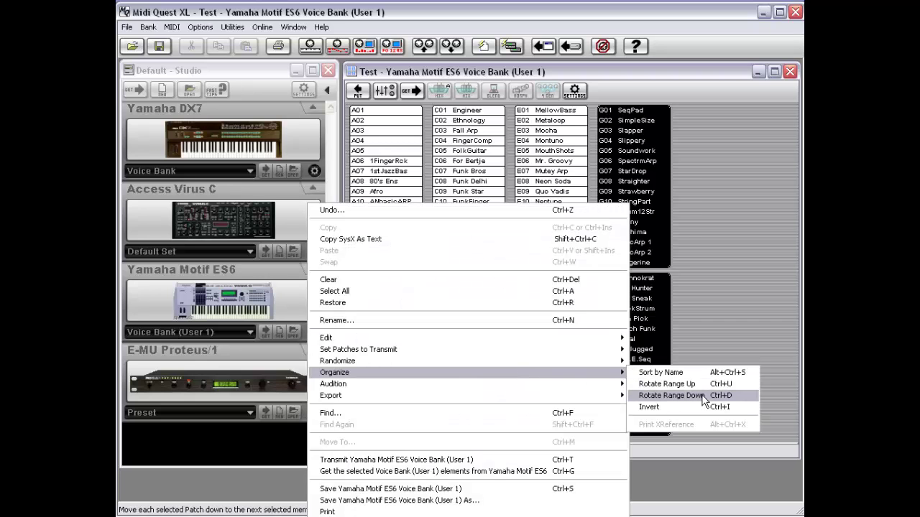
click(669, 396)
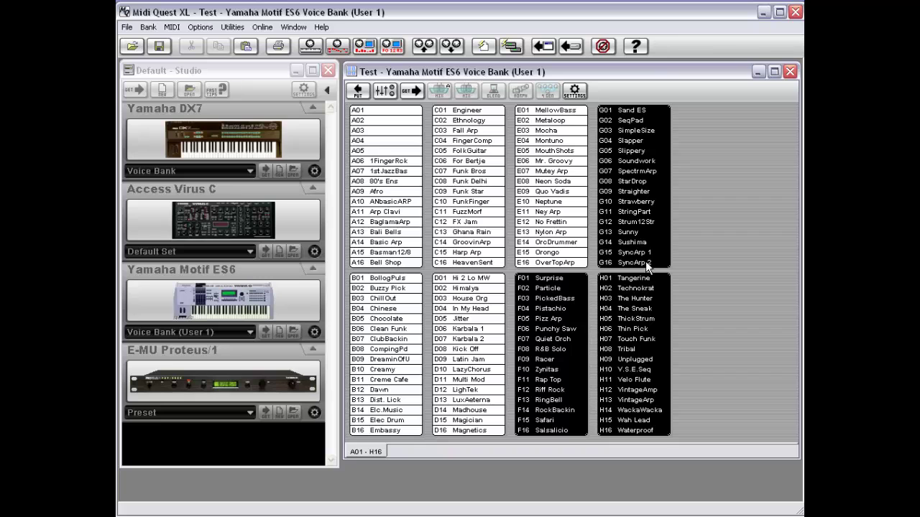
click(693, 208)
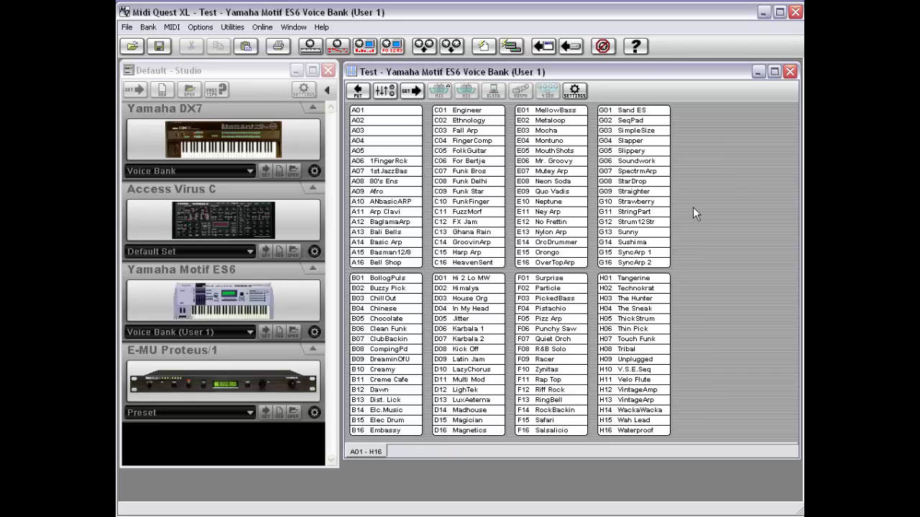
Rotate the patch range from C09 Funk Star to F09 Racer up by one location.
click(480, 193)
ctrl+click(571, 361)
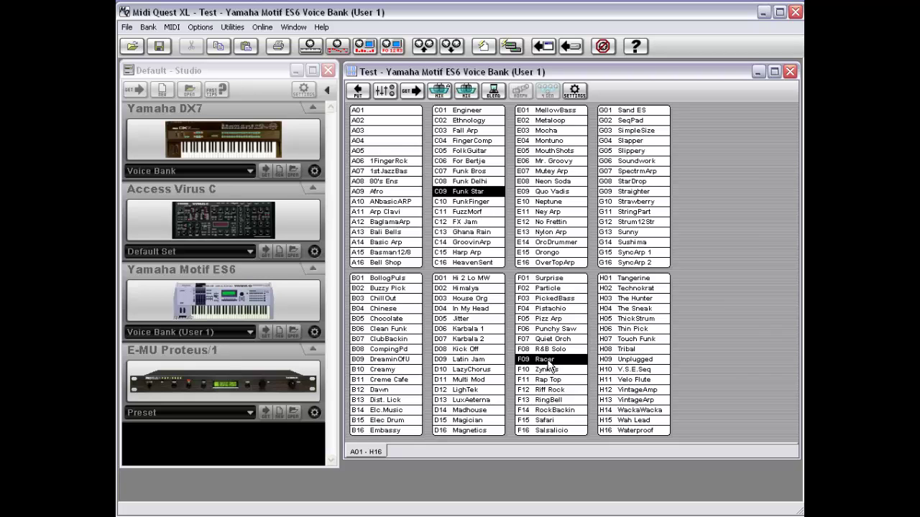
right_click(706, 169)
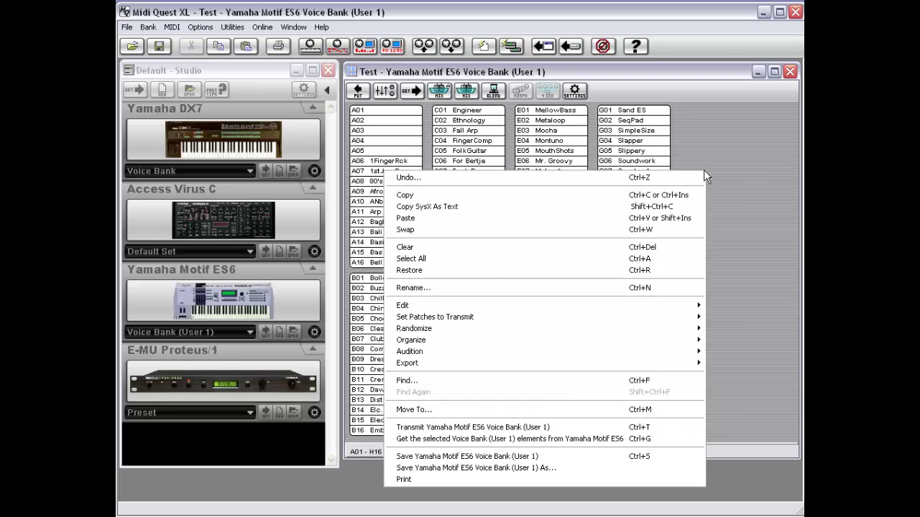
mouse_move(667, 318)
mouse_move(658, 342)
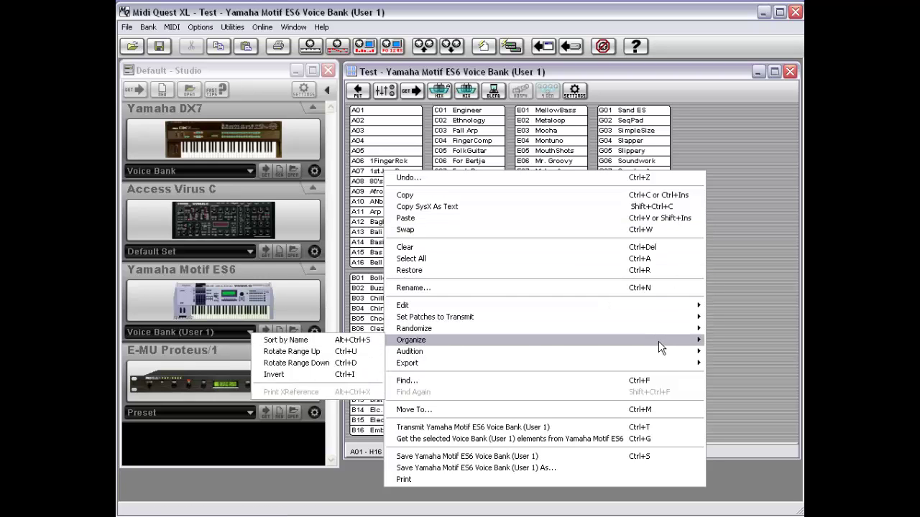
click(310, 355)
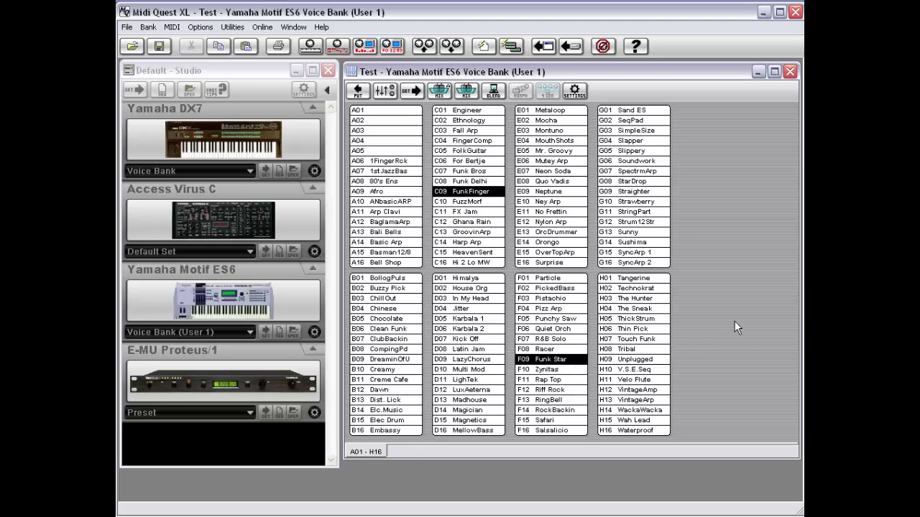
Look over the Organize options again with C09 FunkFinger and F09 Funk Star selected, and leave without choosing any.
right_click(695, 292)
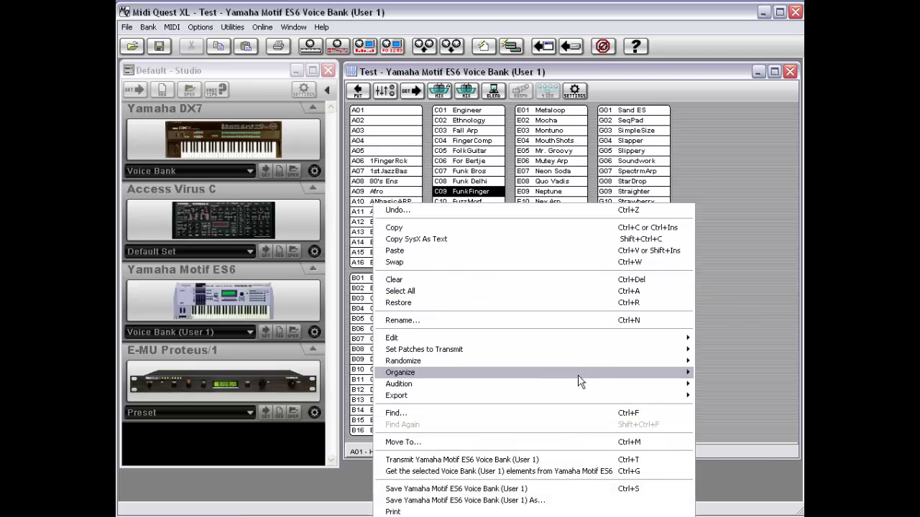
mouse_move(579, 380)
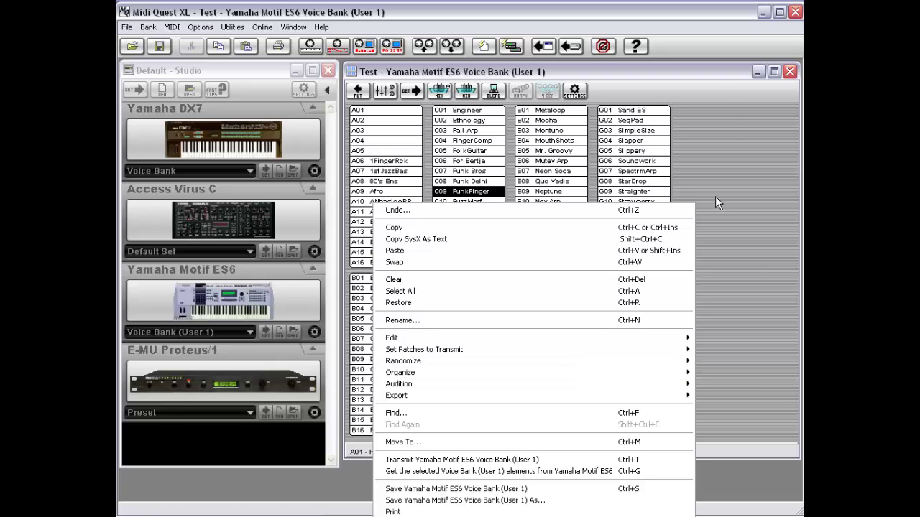
click(716, 79)
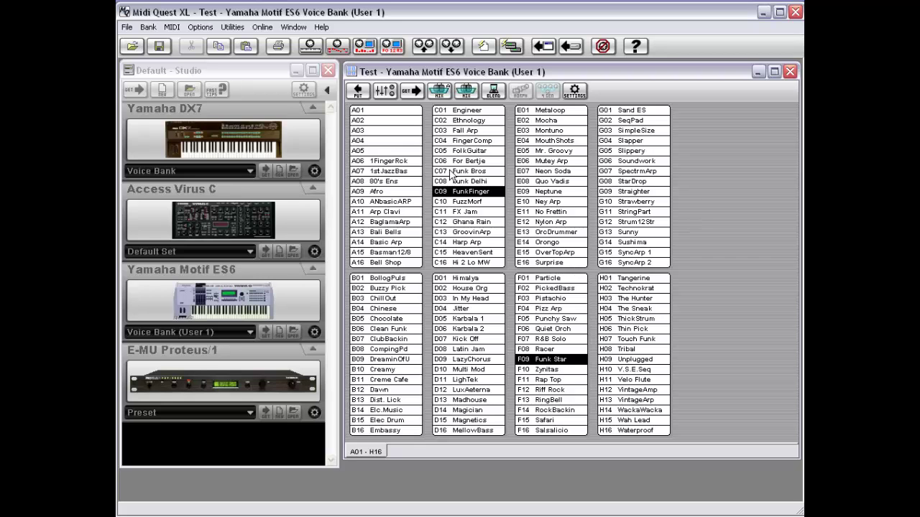
Invert the order of the patches in the range from C09 FunkFinger to F09 Funk Star.
right_click(706, 182)
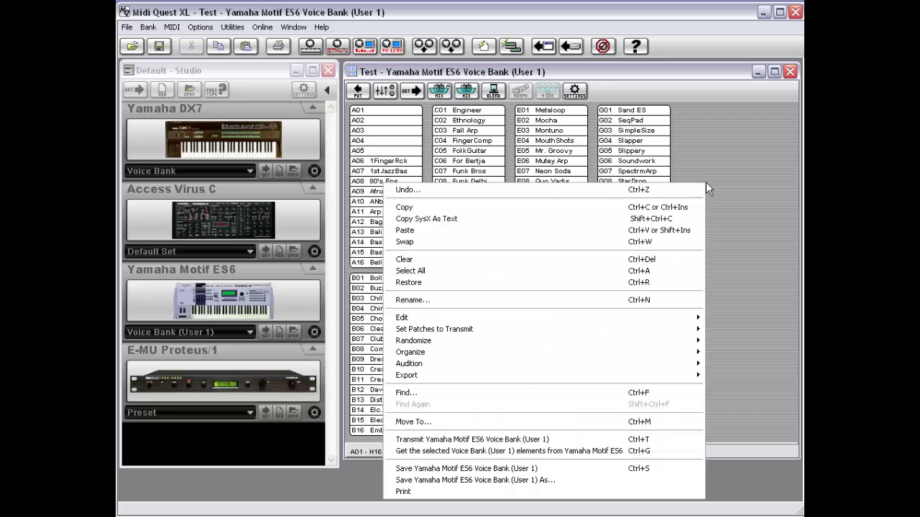
mouse_move(624, 350)
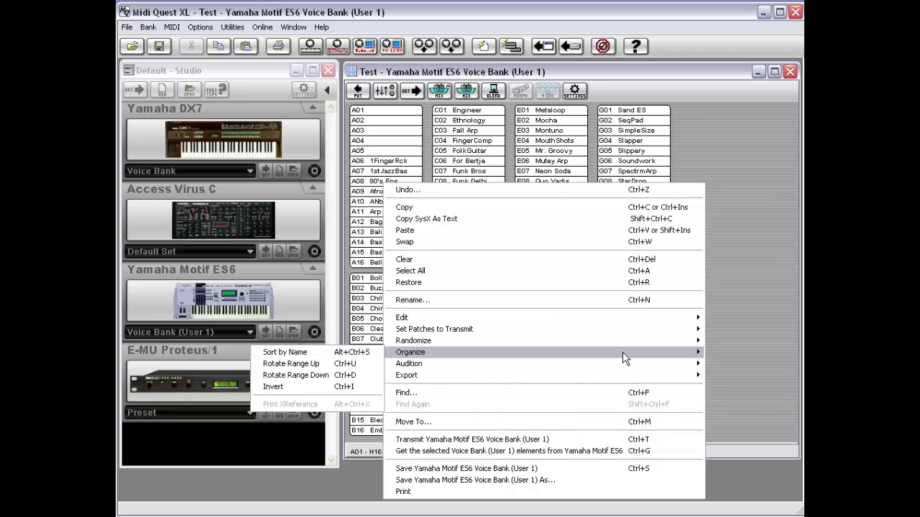
click(320, 388)
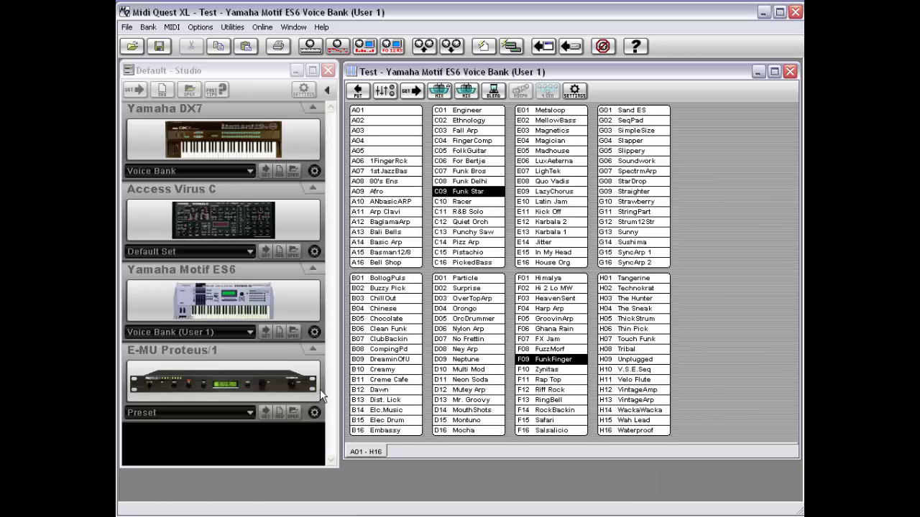
Look over the voice bank's Audition options without choosing any, and clear the patch selection.
right_click(692, 225)
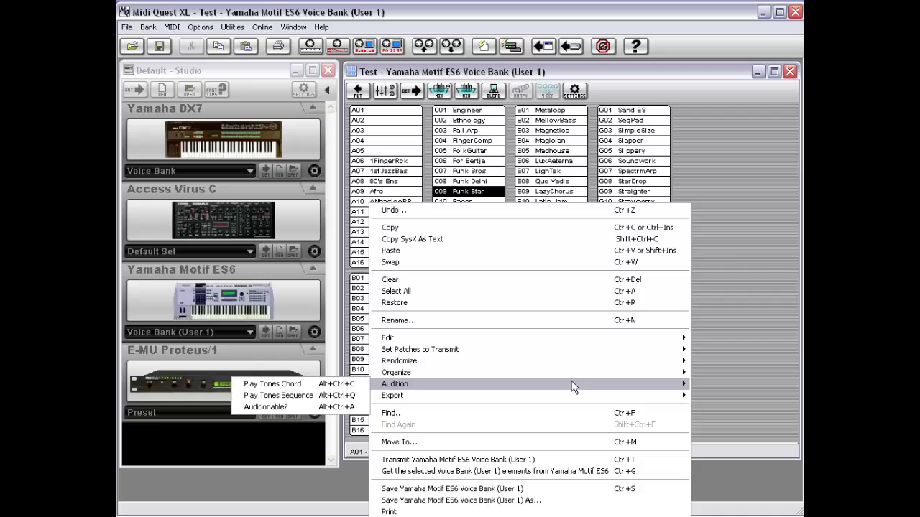
mouse_move(575, 378)
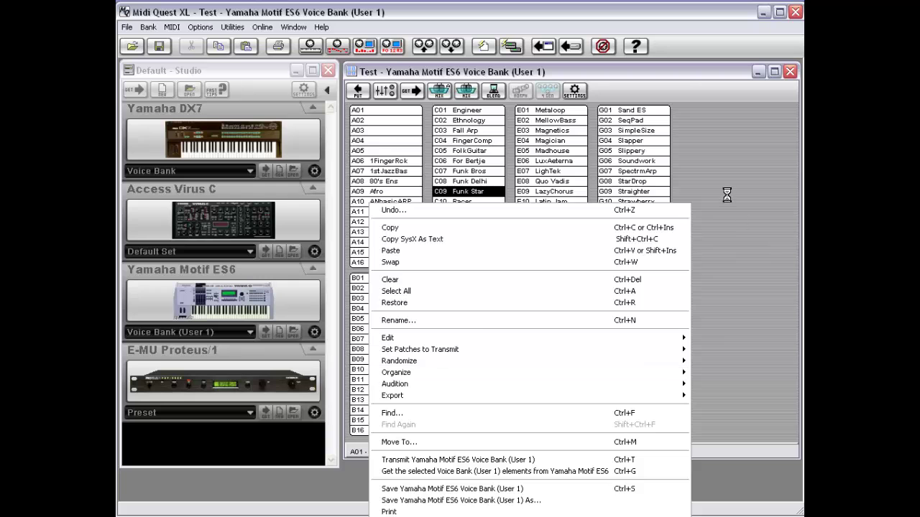
click(678, 84)
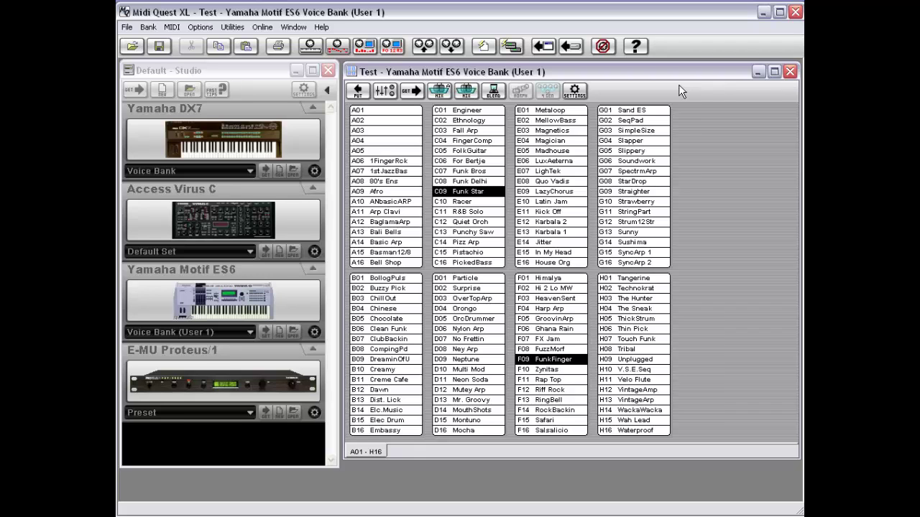
click(744, 268)
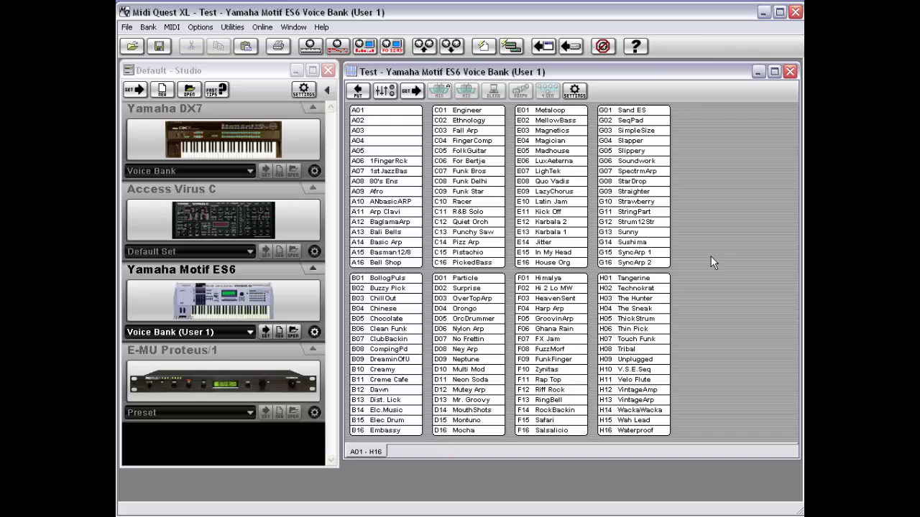
Load the set Motif 6 ES Factory.SQS for the Yamaha Motif ES6 and move its window so the whole set is in view.
right_click(212, 334)
click(253, 342)
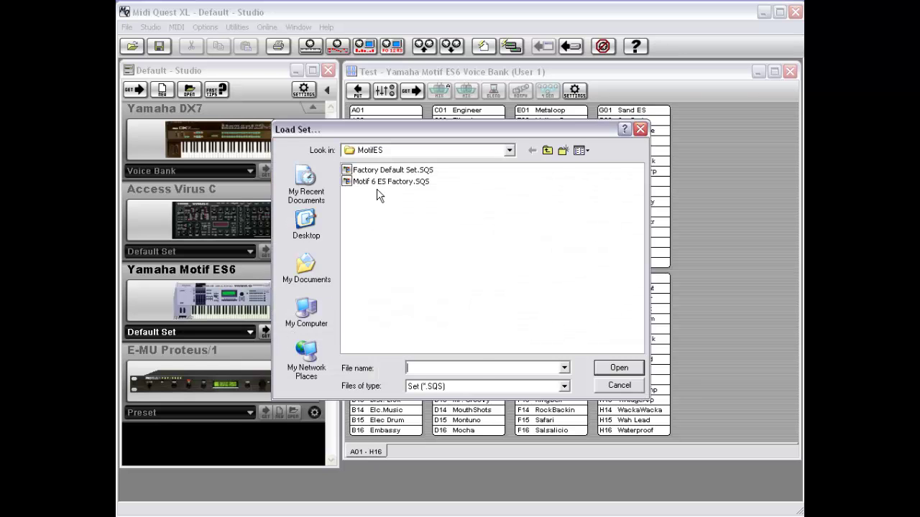
double_click(377, 181)
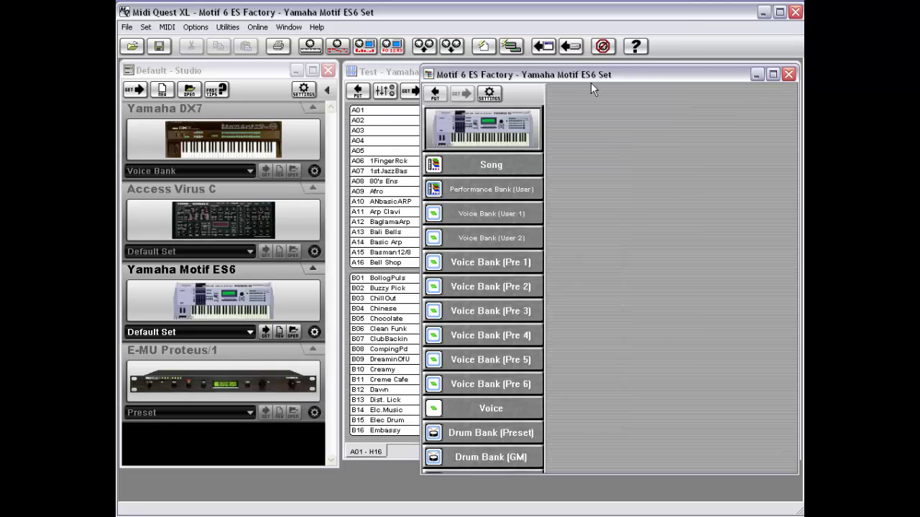
drag(567, 75, 440, 80)
drag(673, 184, 766, 185)
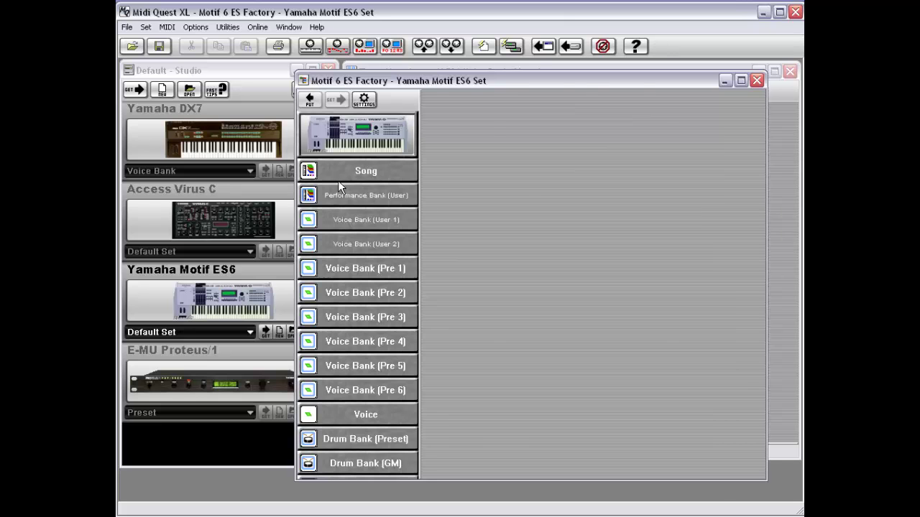
Check the Organize options, including Print XReference, for the set's Performance Bank (User), and close the set without choosing any.
click(364, 196)
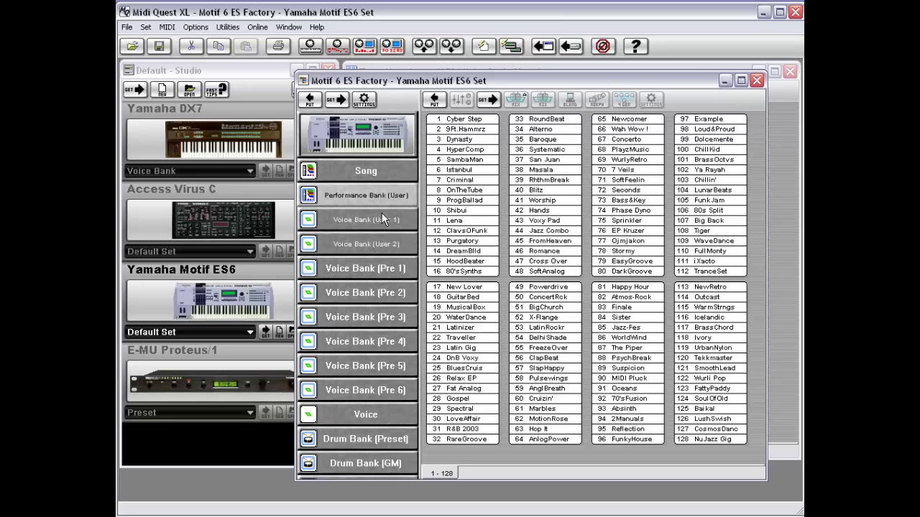
right_click(505, 148)
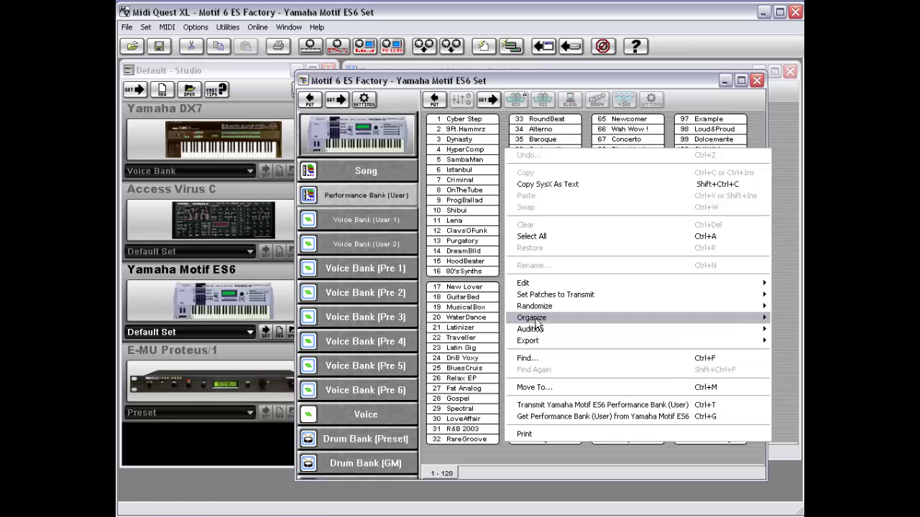
mouse_move(536, 319)
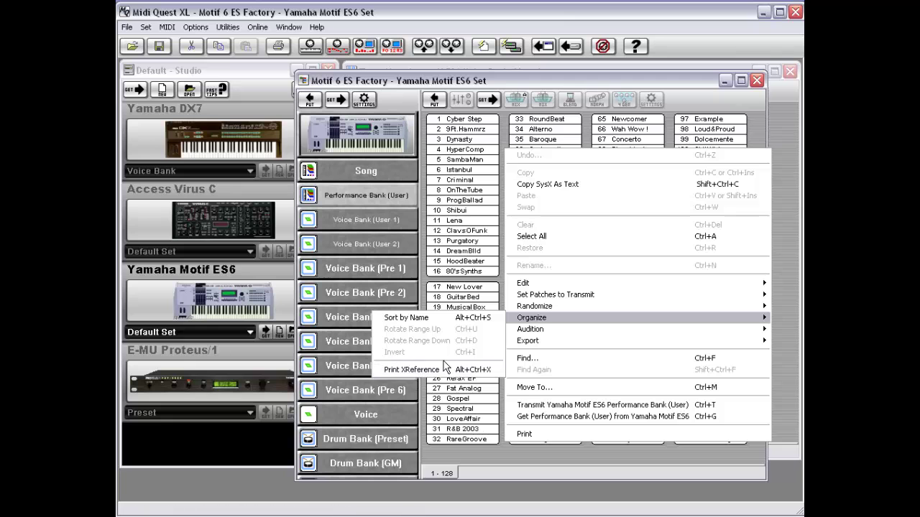
click(551, 91)
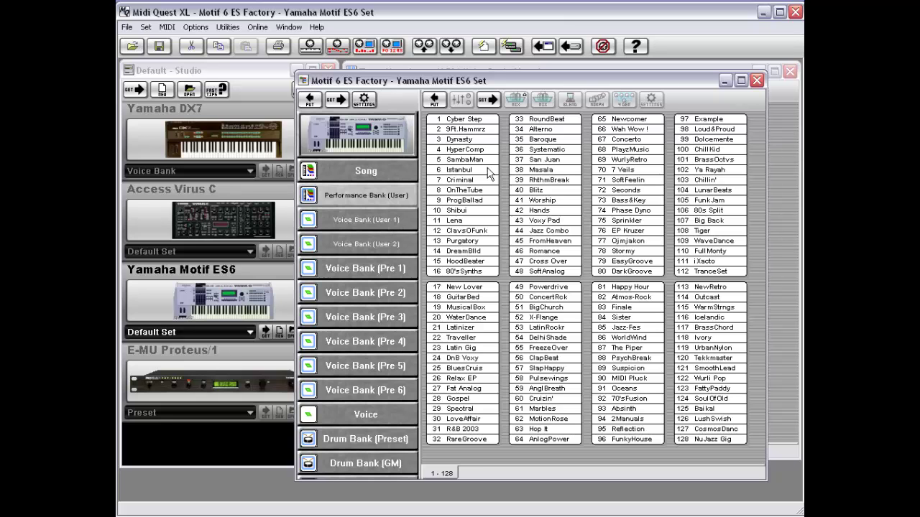
click(759, 80)
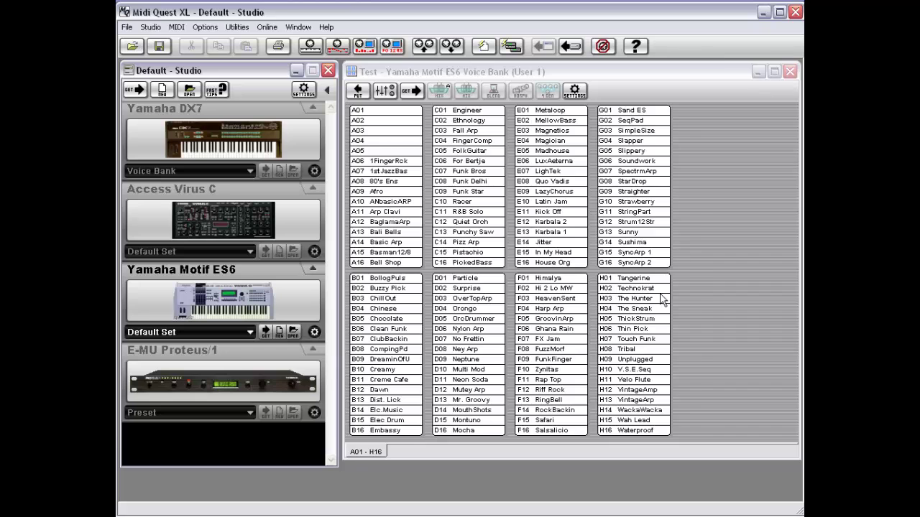
Check whether auditioning is available for the Test voice bank, and dismiss the answer.
right_click(700, 222)
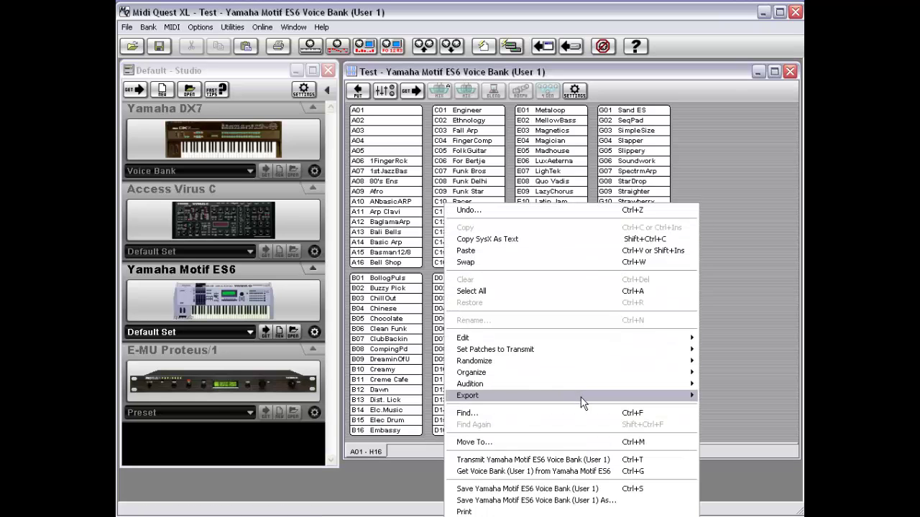
mouse_move(576, 383)
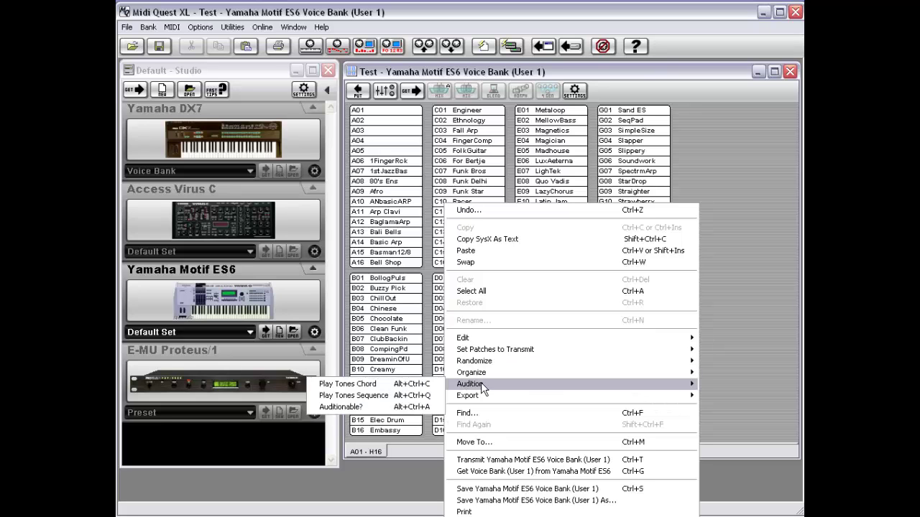
click(372, 415)
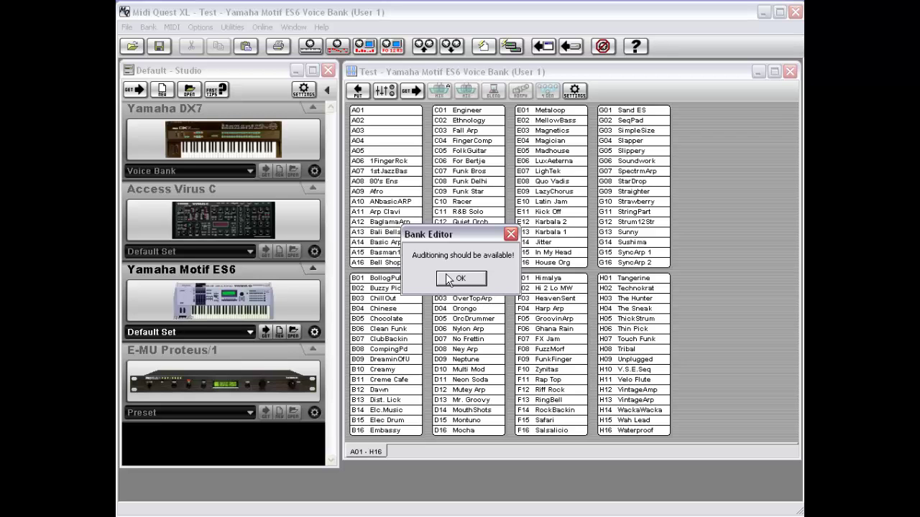
click(457, 281)
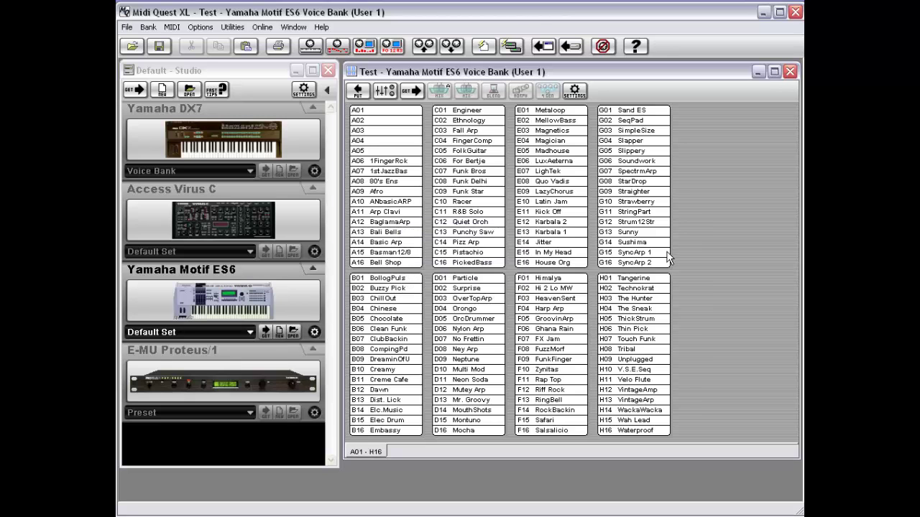
Examine the Export options for SysX and the file formats for bank names, and leave without exporting.
right_click(686, 225)
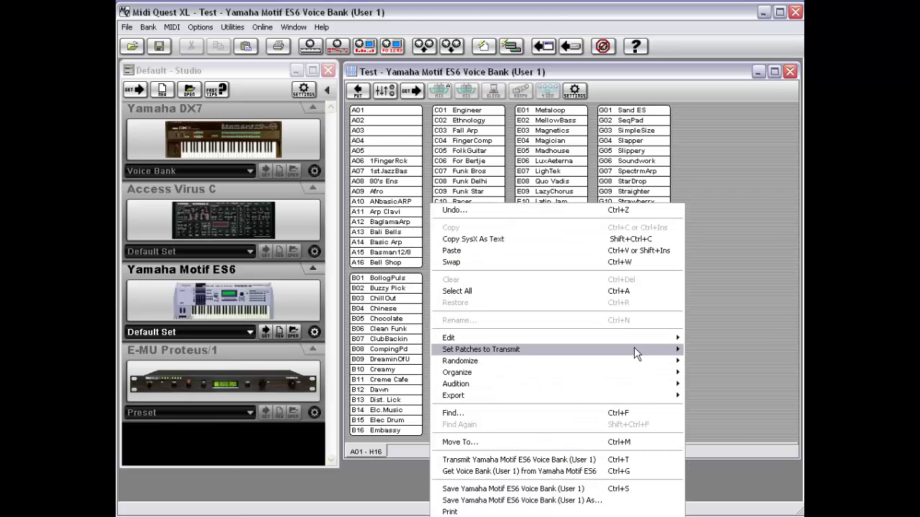
mouse_move(632, 399)
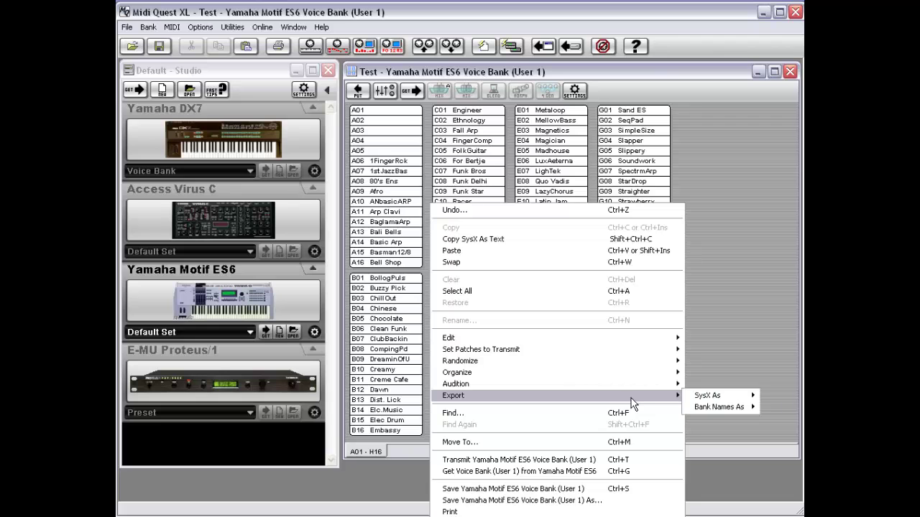
mouse_move(706, 402)
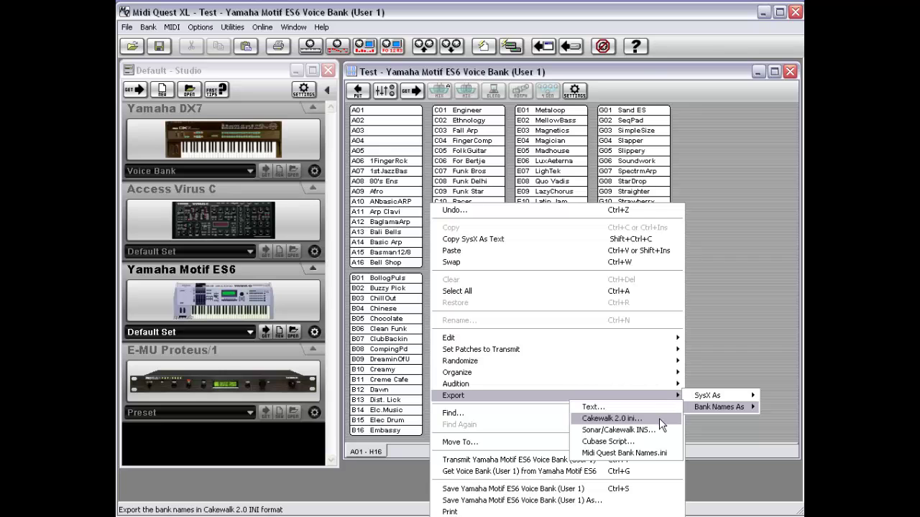
click(709, 299)
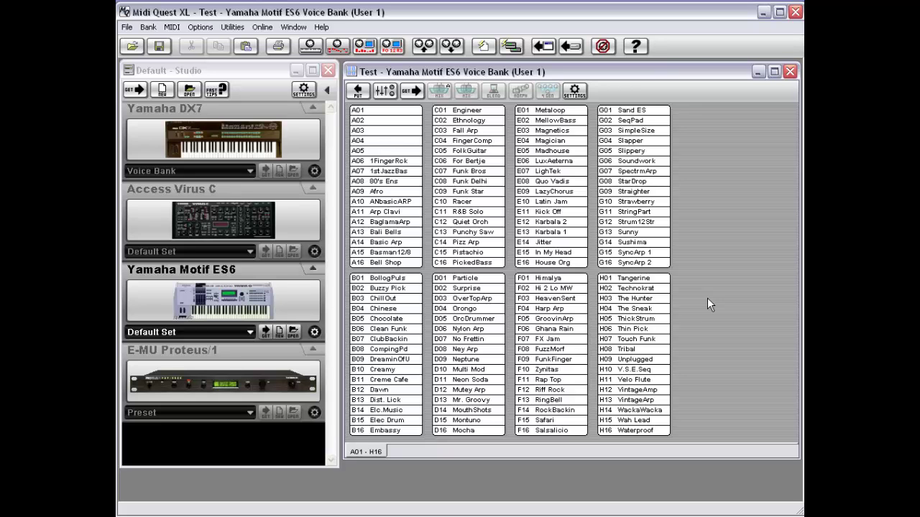
Search the Test voice bank for patches with "star" in their name.
right_click(682, 224)
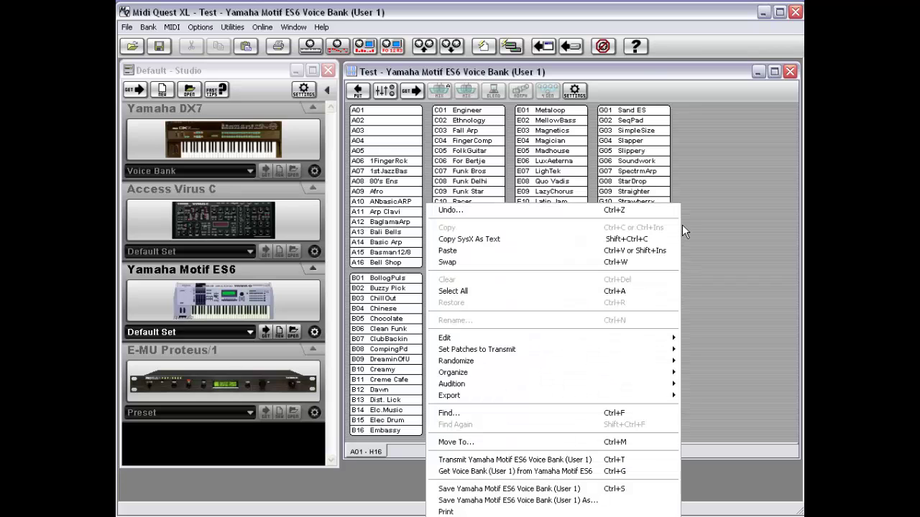
click(596, 413)
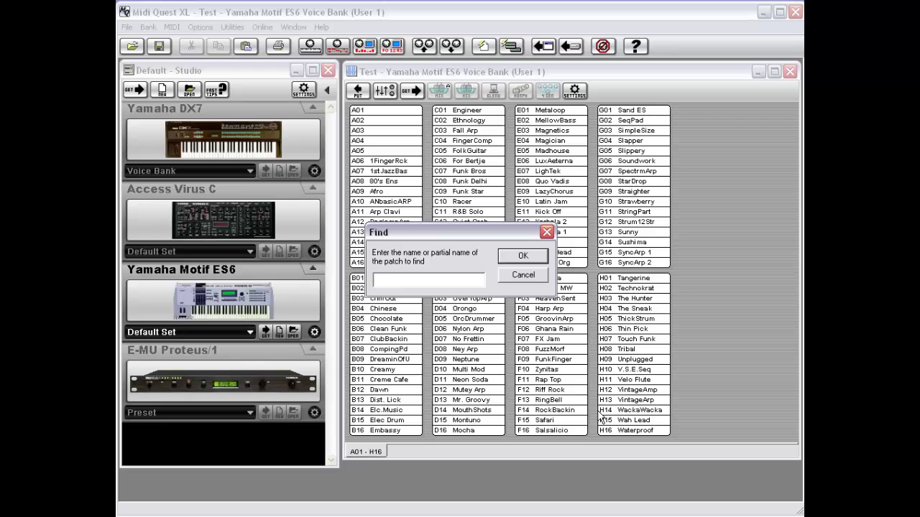
text(star)
key(Return)
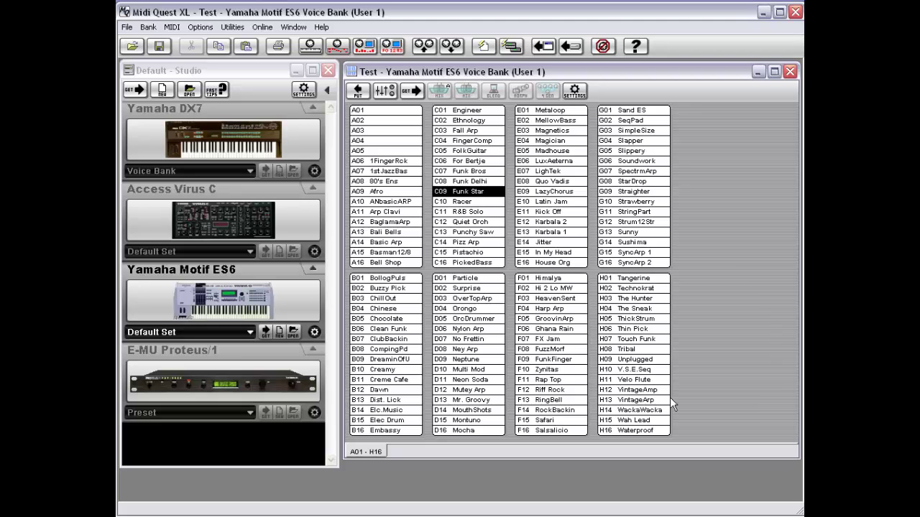
Repeat the "star" search to step through the other matching patches in the bank.
right_click(689, 196)
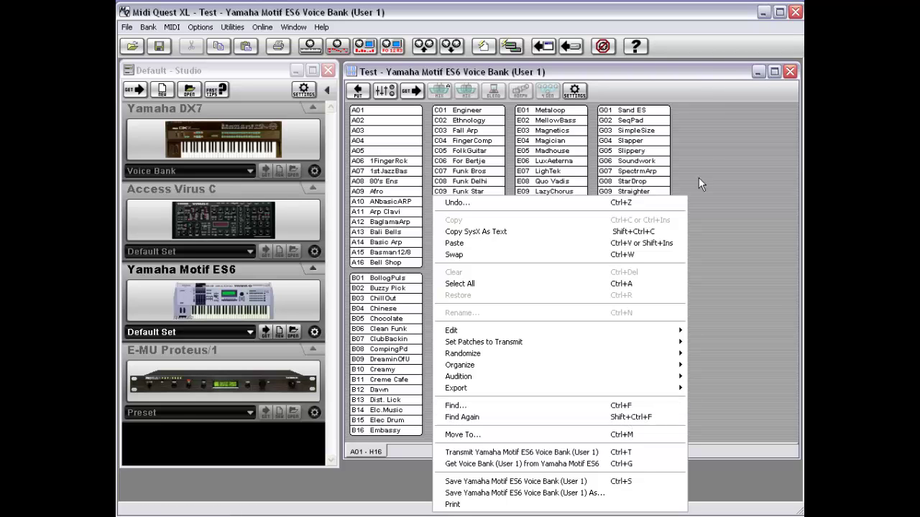
click(620, 417)
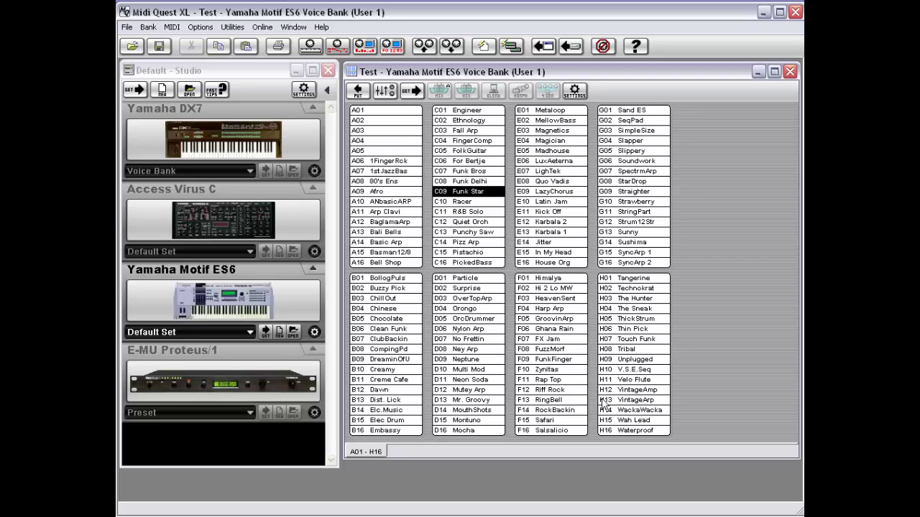
key(F3)
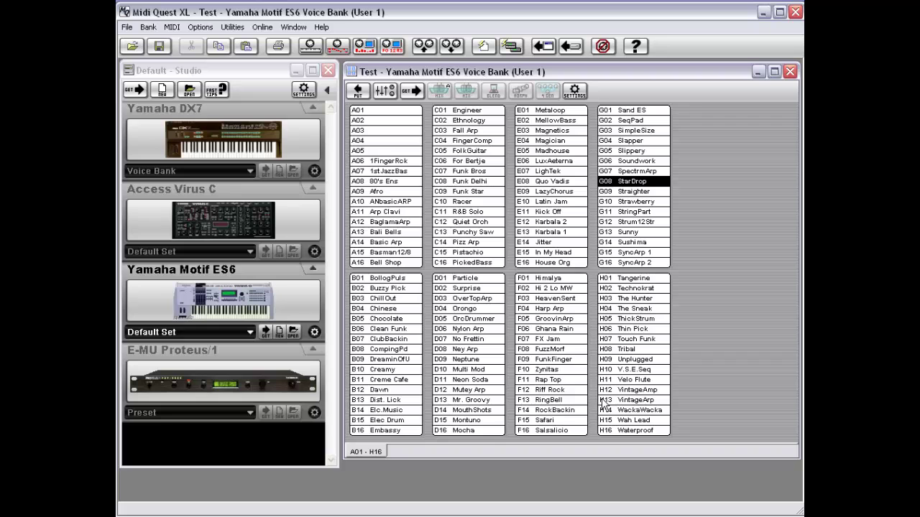
key(F3)
key(F3)
key(F3)
key(F3)
key(F3)
key(F3)
Create a new empty collection and move its window clear of most of the Test voice bank.
right_click(682, 143)
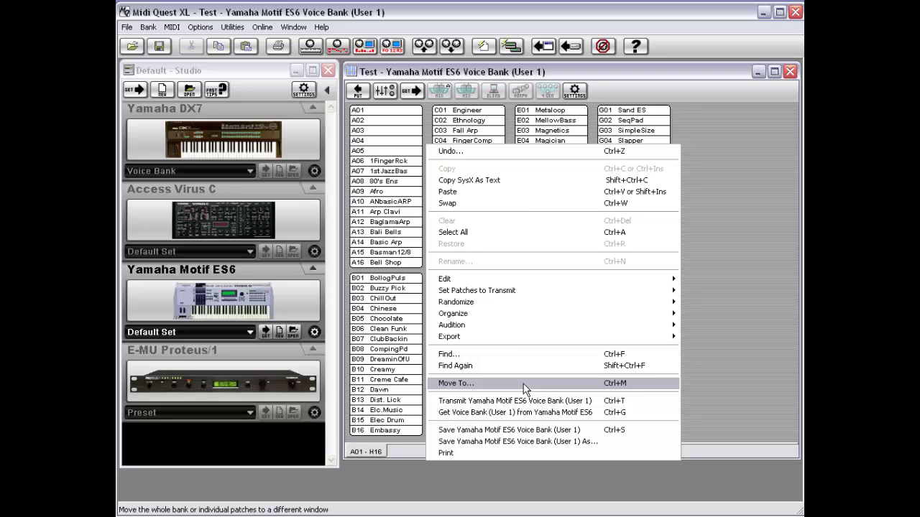
click(127, 25)
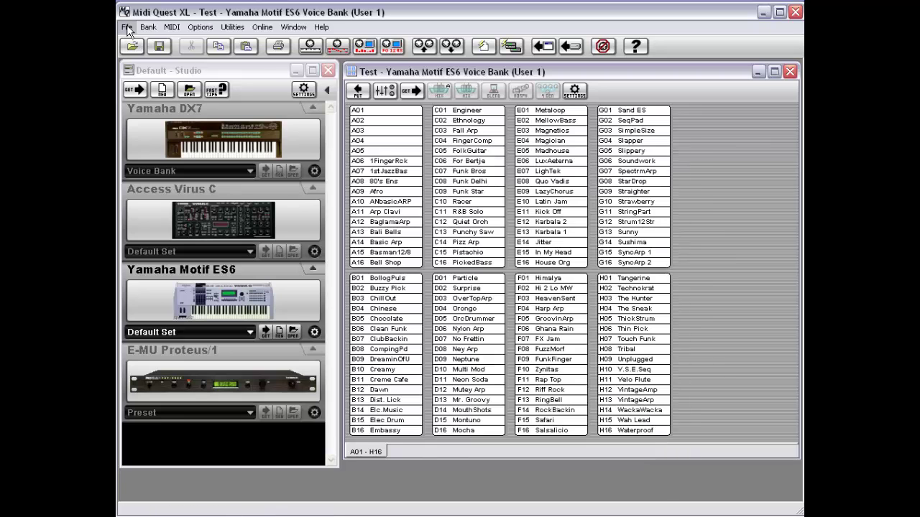
click(127, 25)
mouse_move(131, 42)
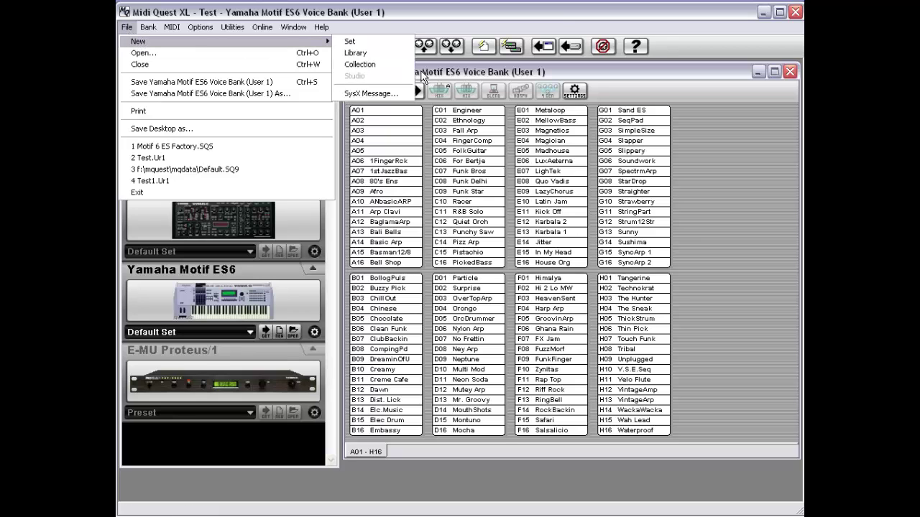
click(359, 63)
drag(415, 75, 219, 110)
Move the Test voice bank with all its patches into the new collection and open the Test.Ur1 entry there.
click(622, 95)
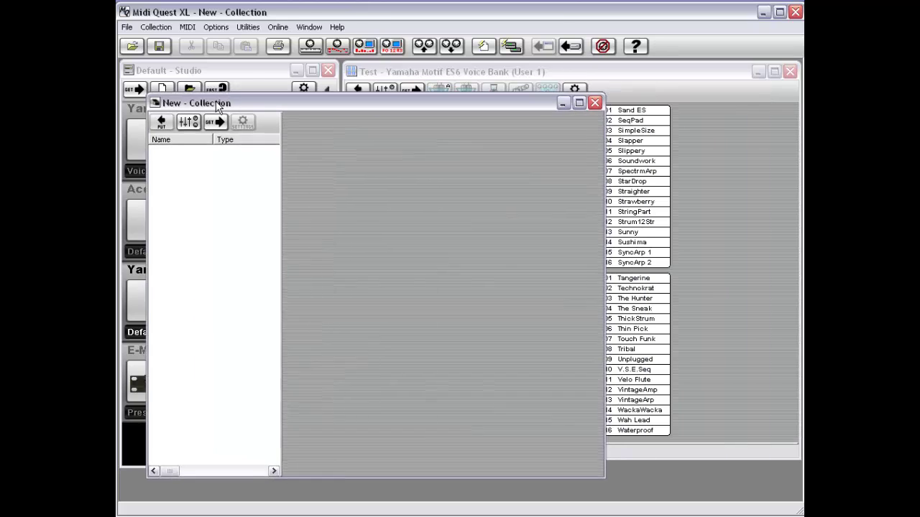
right_click(695, 247)
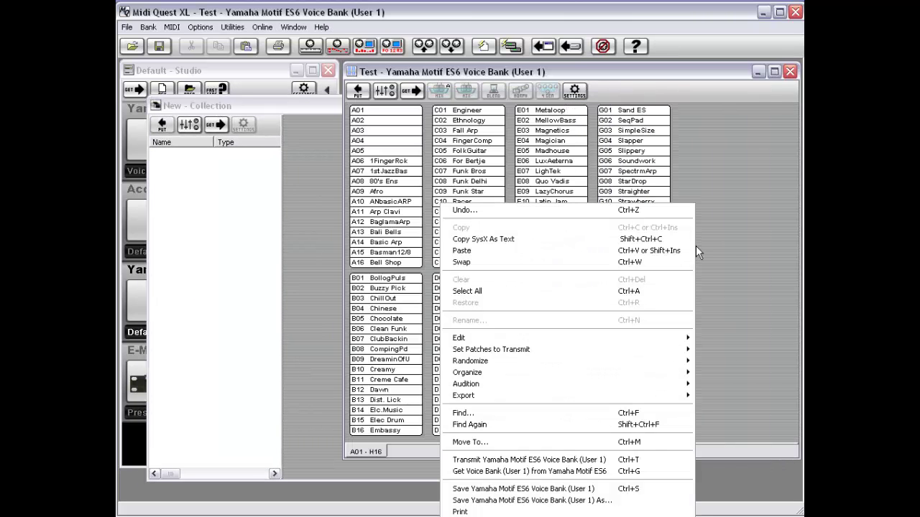
click(614, 442)
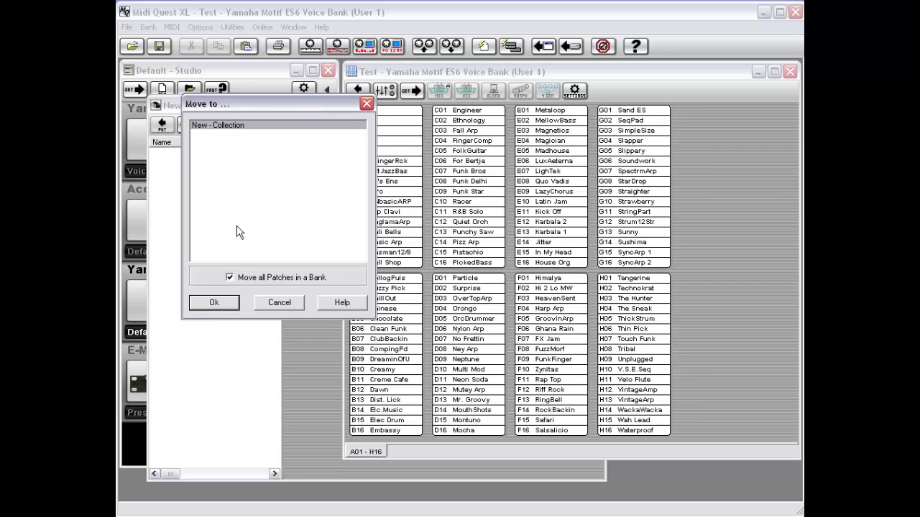
click(222, 304)
double_click(194, 154)
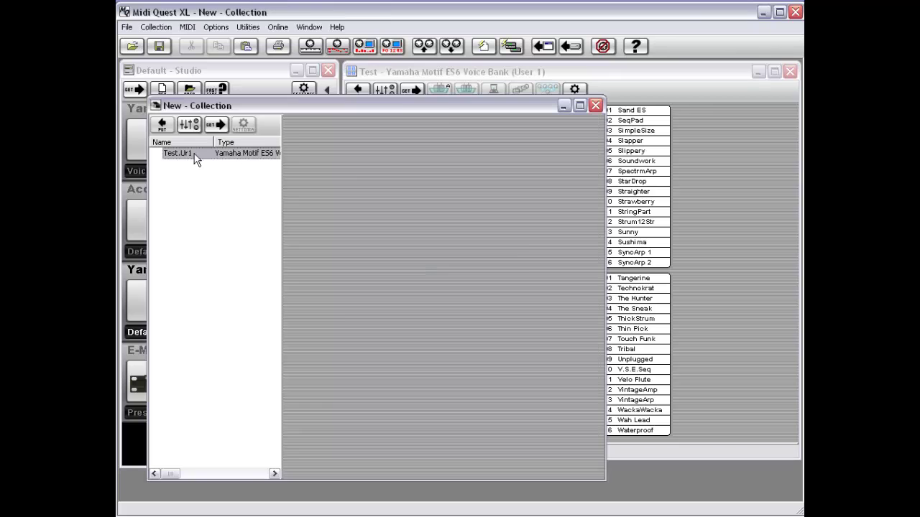
Compare the Test.Ur1 entry in the new collection with the original Test voice bank window.
click(617, 79)
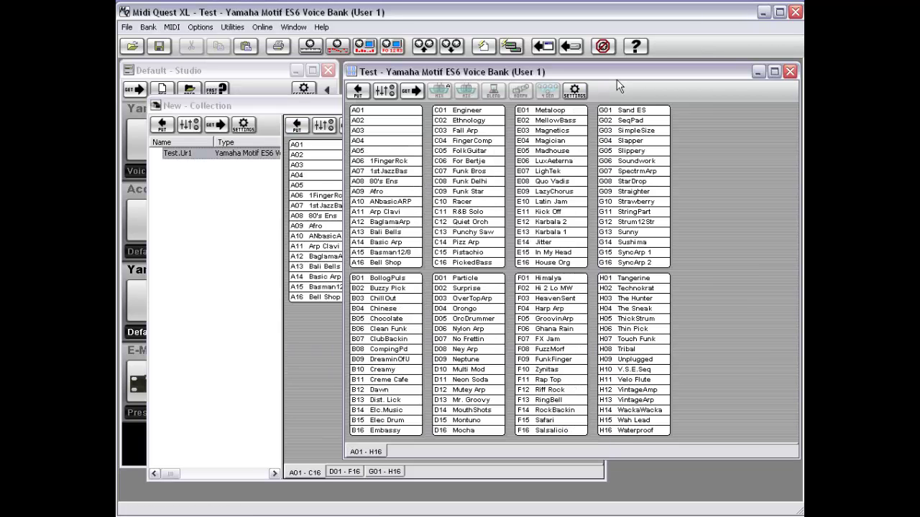
click(246, 280)
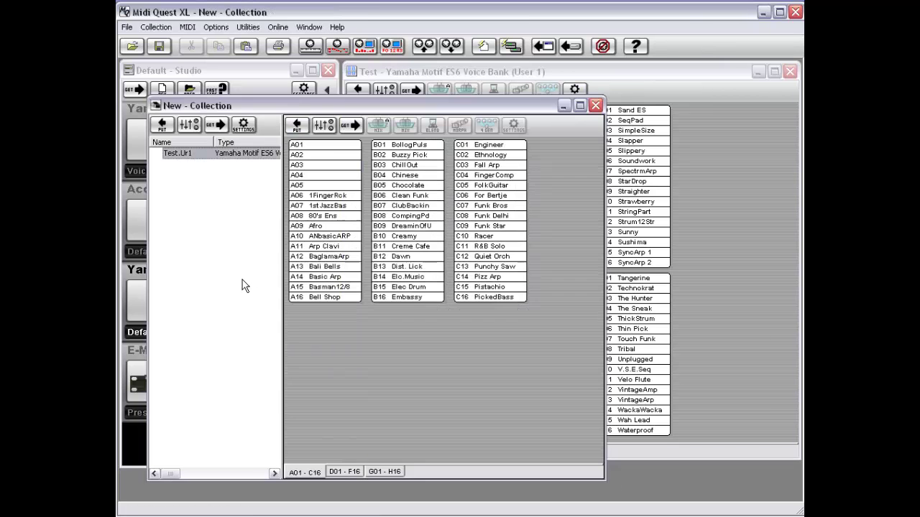
click(200, 156)
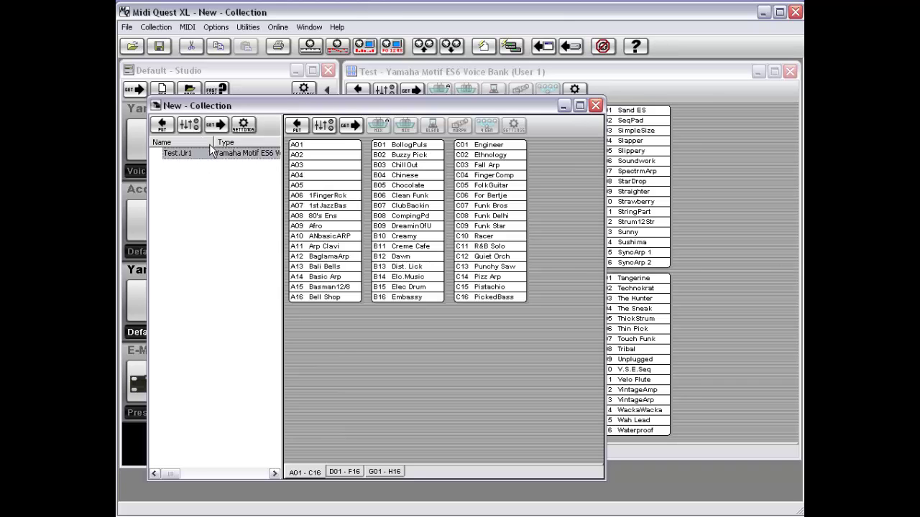
click(713, 100)
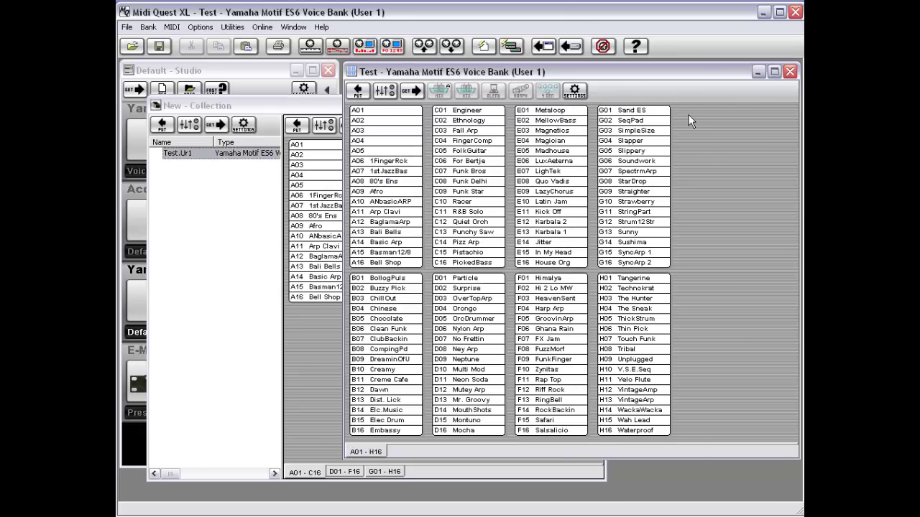
Examine the Test voice bank's transmit, get, save and print commands and their main menu equivalents without running any.
right_click(704, 152)
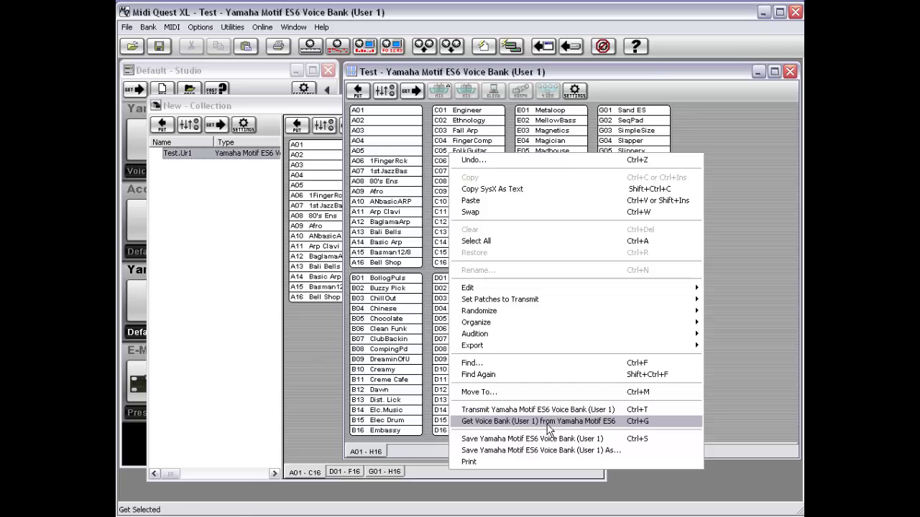
click(166, 24)
click(166, 24)
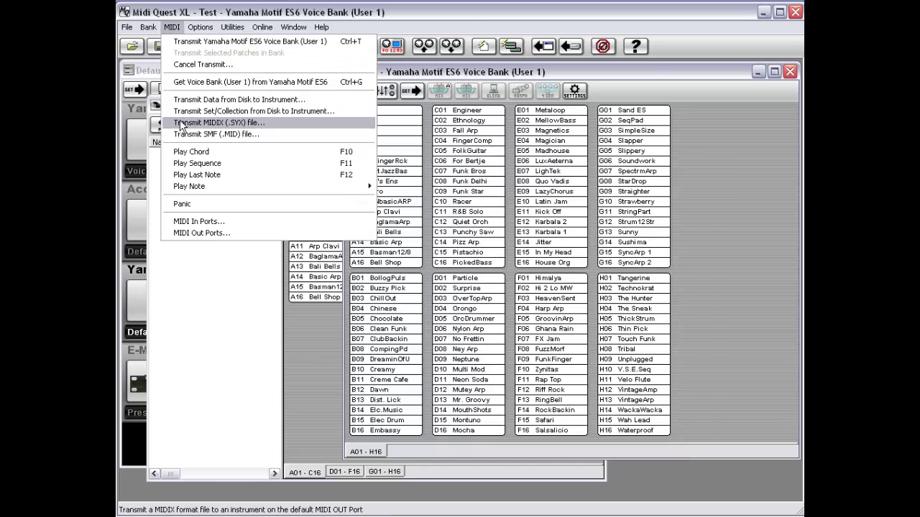
click(683, 276)
right_click(684, 270)
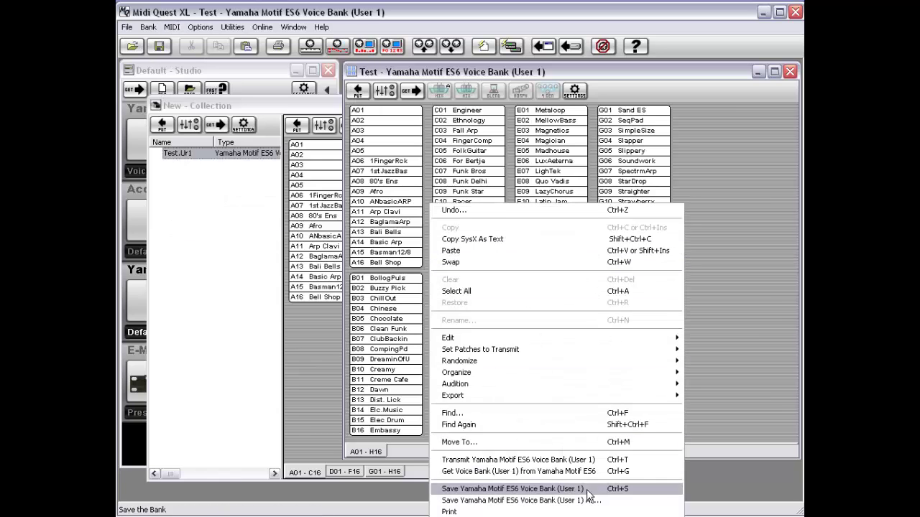
click(127, 27)
click(127, 26)
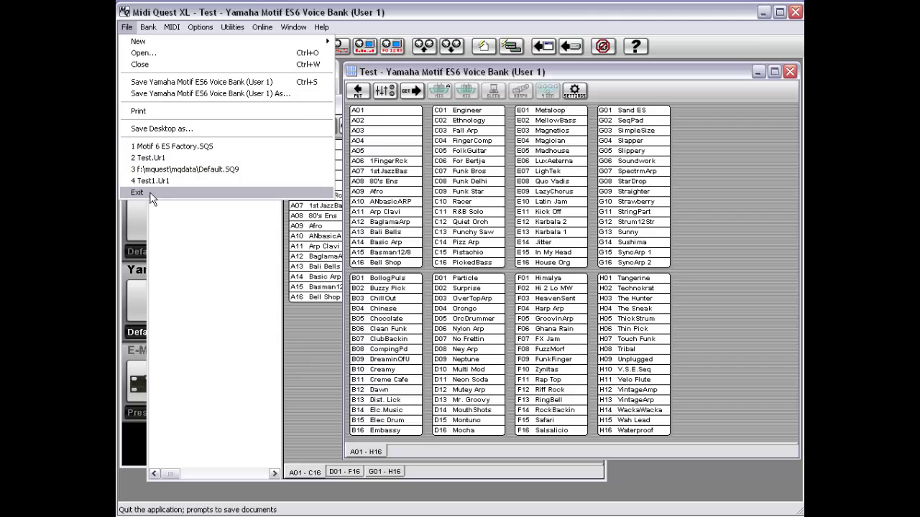
click(687, 223)
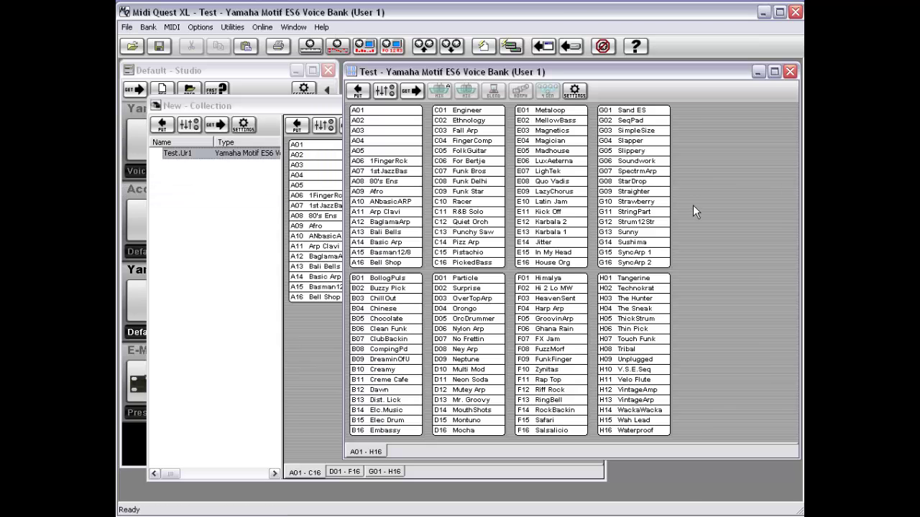
right_click(693, 205)
click(705, 177)
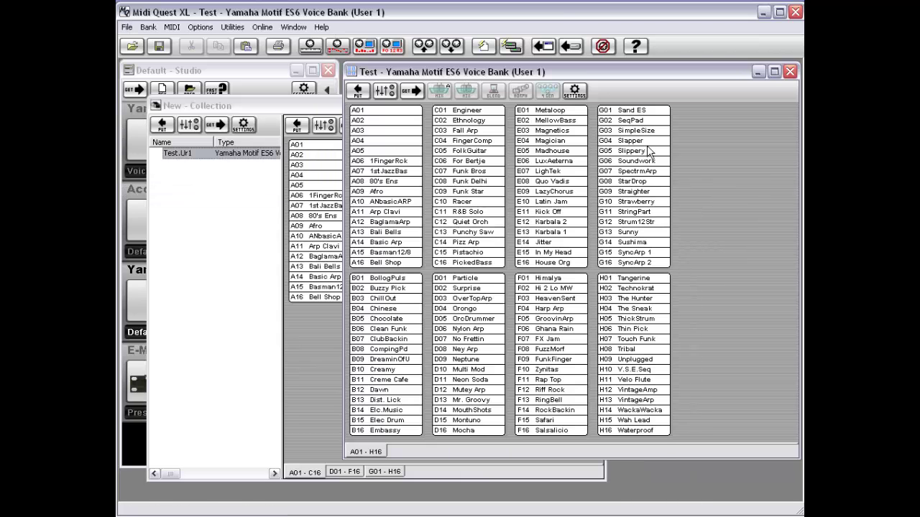